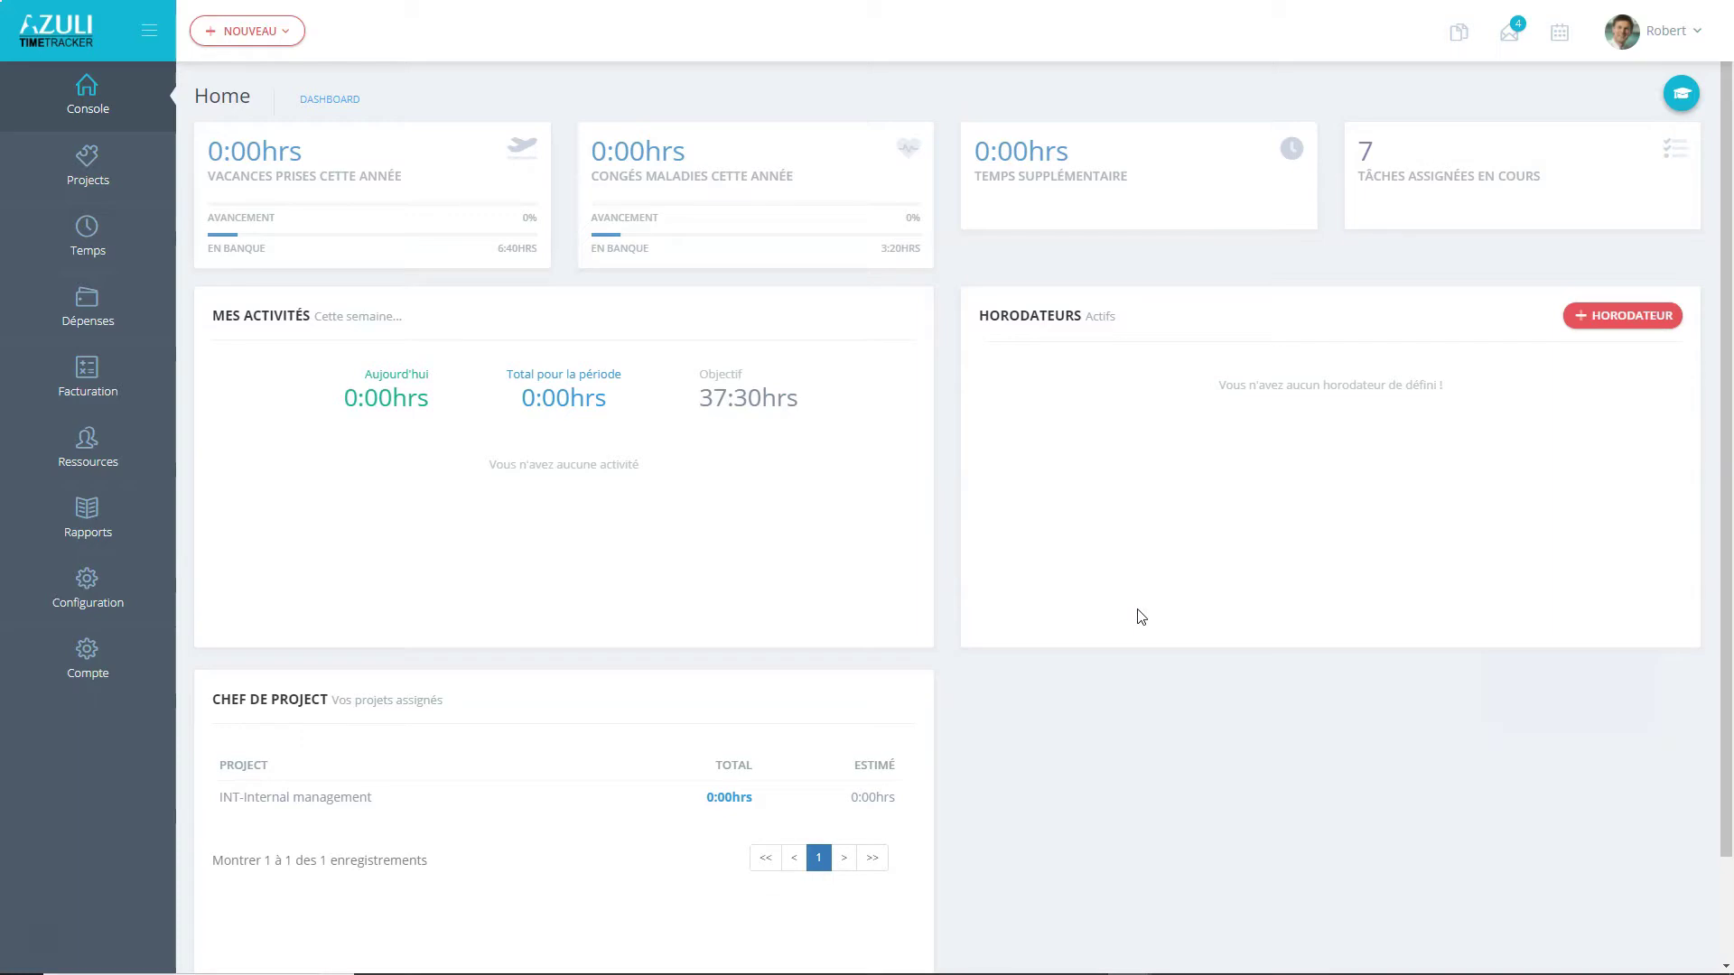
Step: Open the general configuration and choose the Azuli TimeTracker image as the system logo
{"action": "mouse_move", "coordinate": [86, 587]}
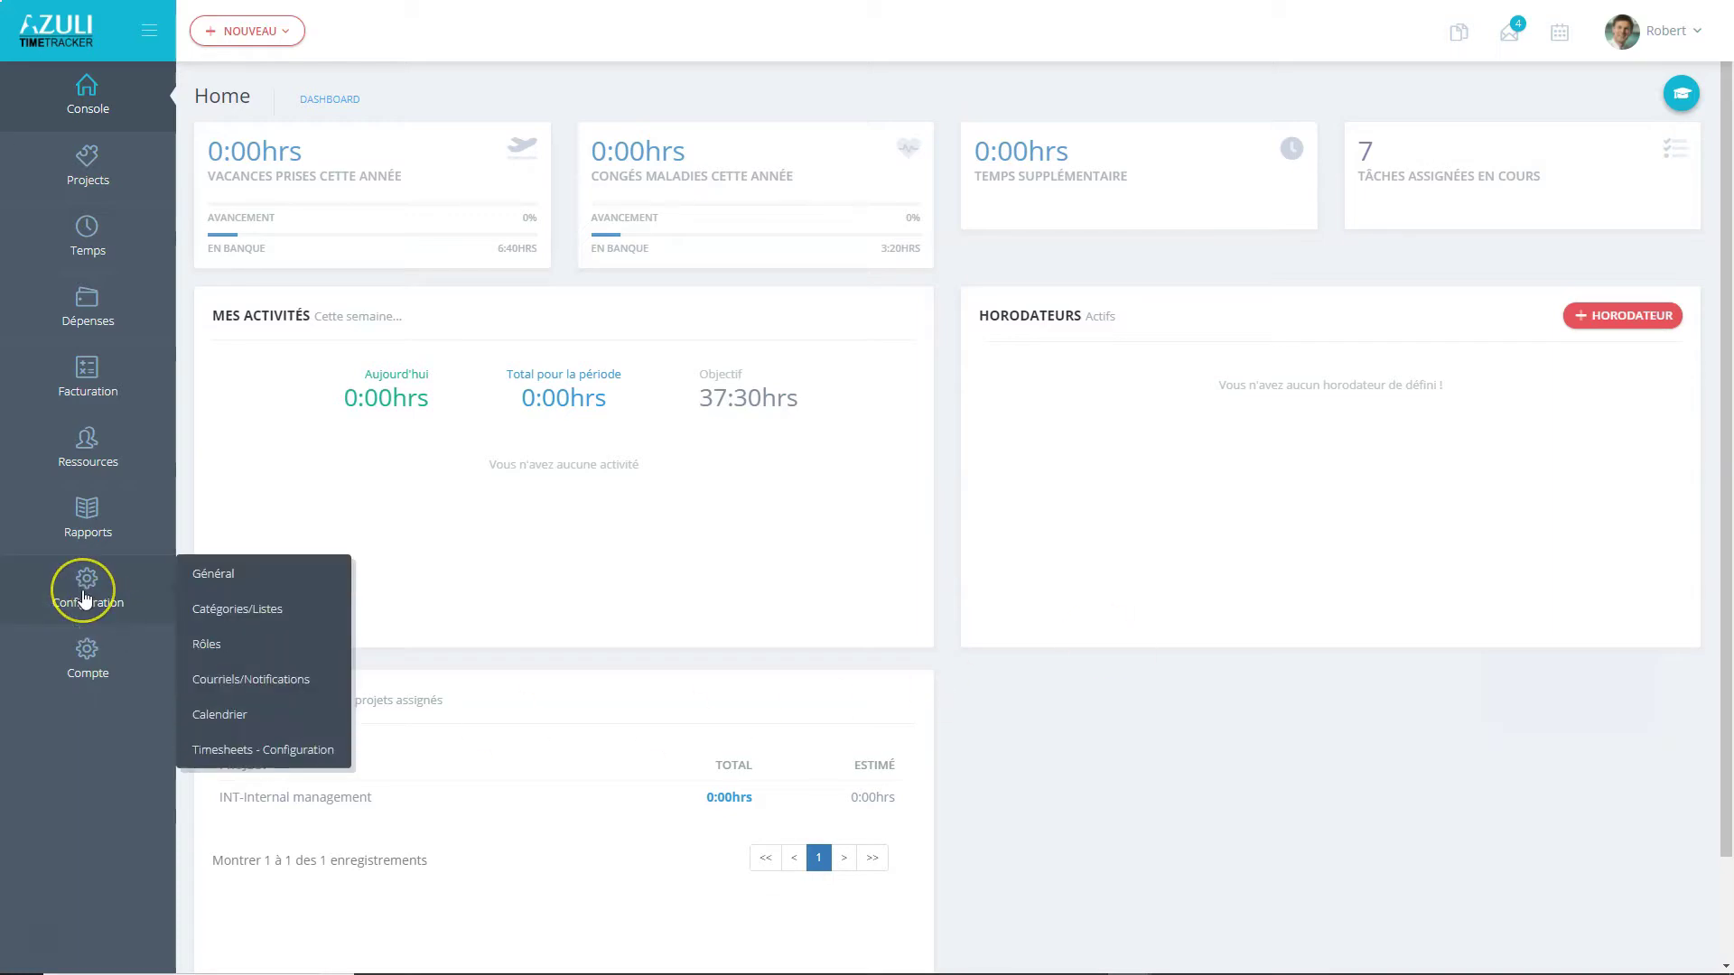
{"action": "left_click", "coordinate": [213, 574]}
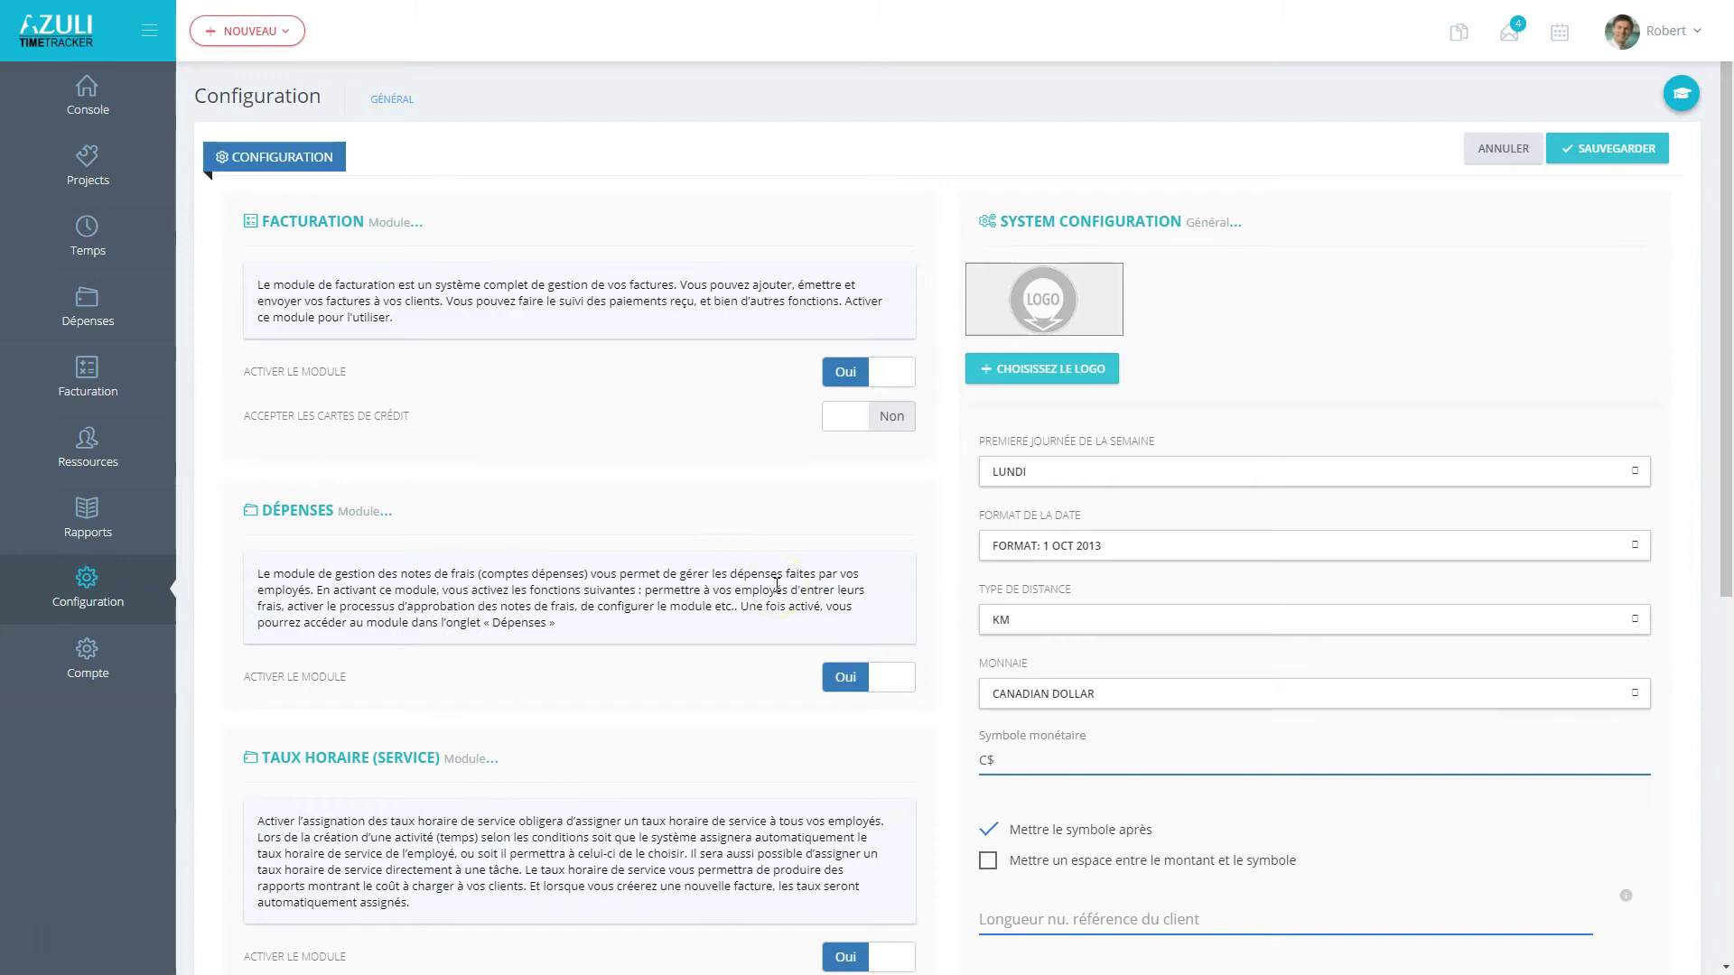
{"action": "left_click", "coordinate": [785, 585]}
{"action": "left_click", "coordinate": [810, 585]}
{"action": "left_click", "coordinate": [818, 583]}
{"action": "left_click", "coordinate": [1213, 390]}
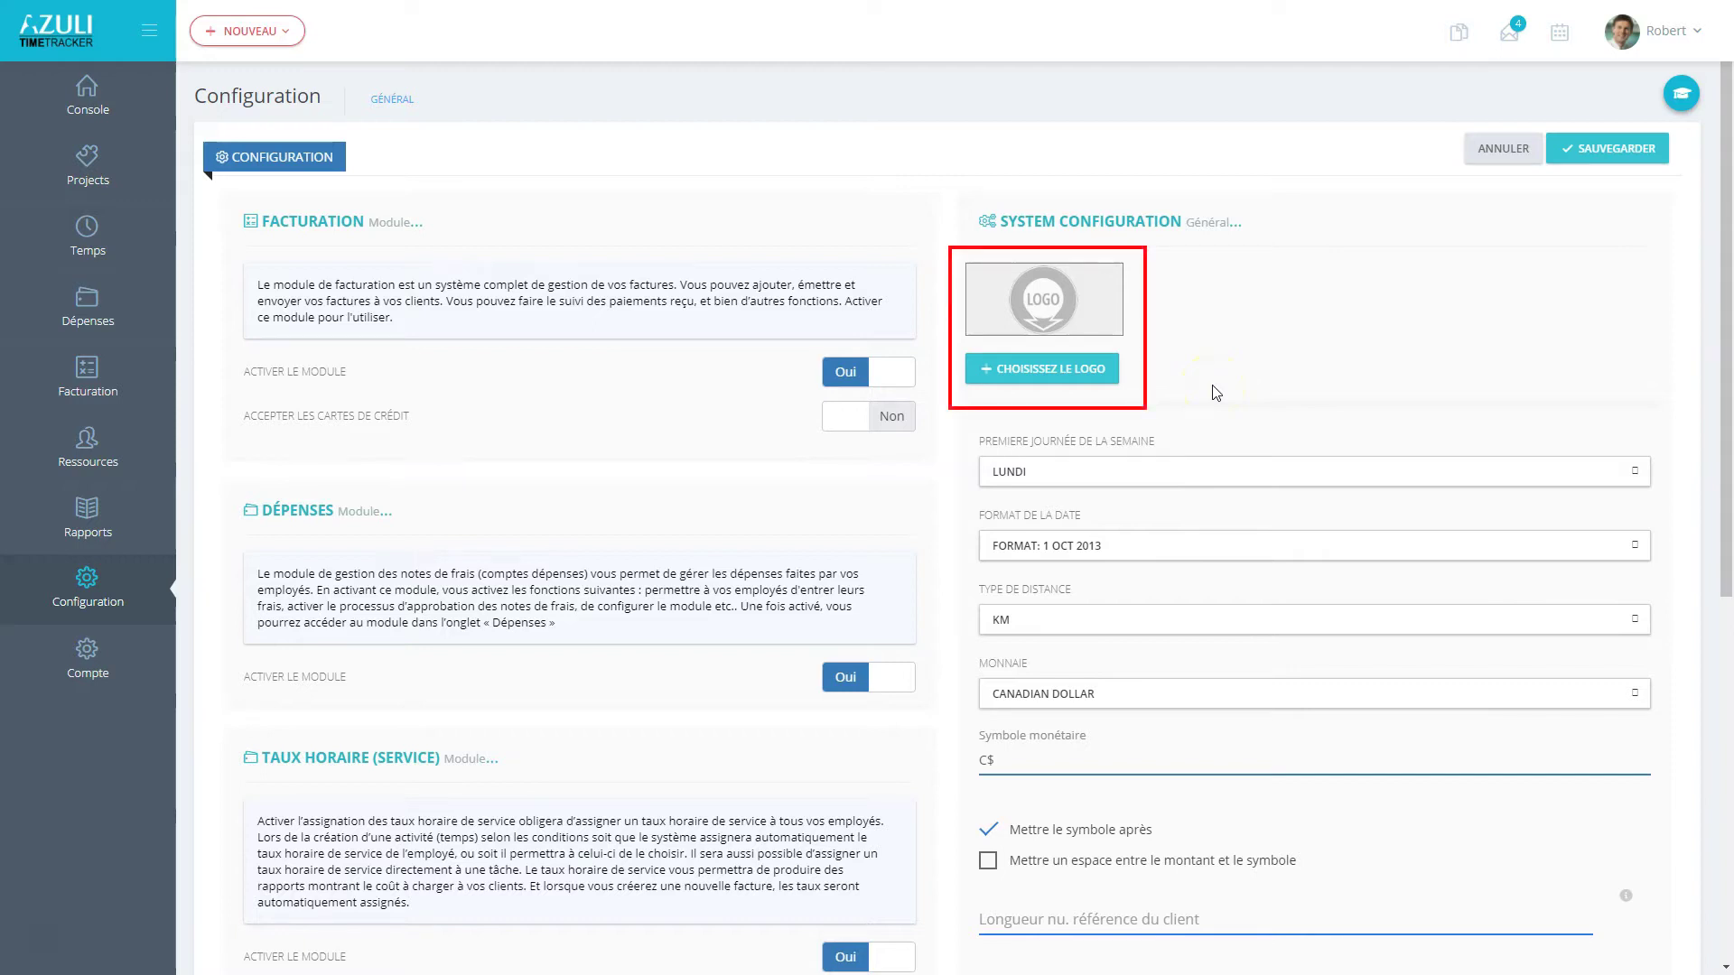
{"action": "left_click", "coordinate": [1018, 369]}
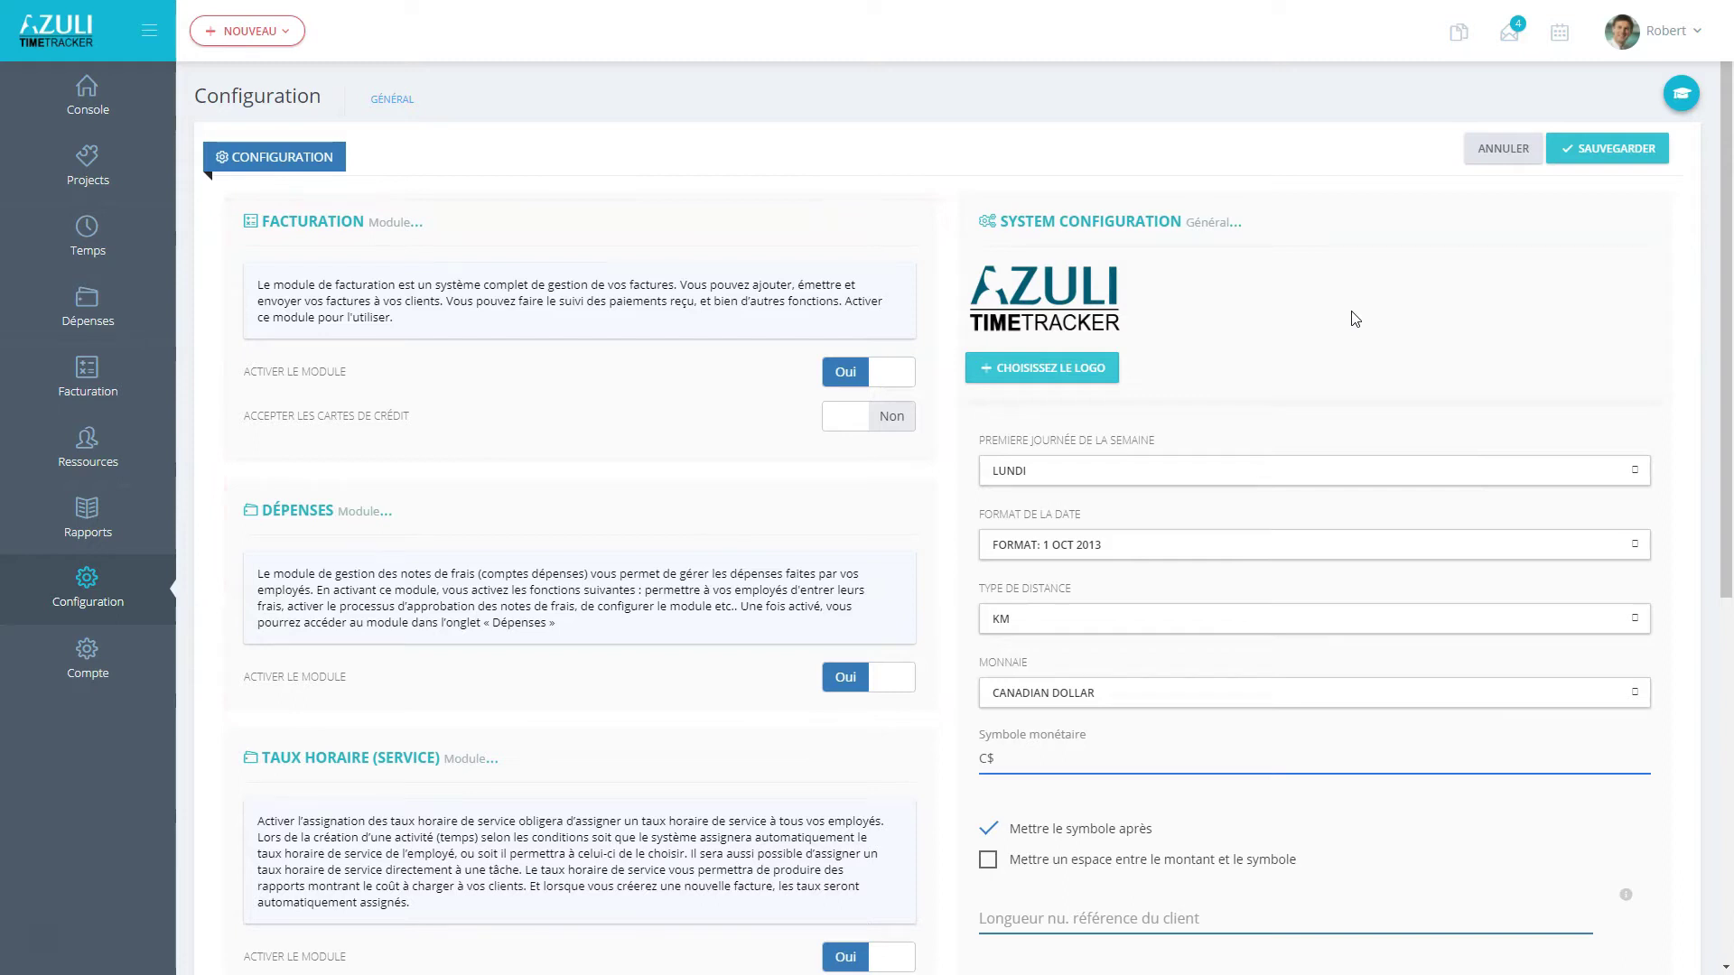
Step: Examine the general system settings and the help pages on objectives, approval mode and module activation
{"action": "scroll", "coordinate": [1354, 318], "scroll_direction": "down", "scroll_amount": 1}
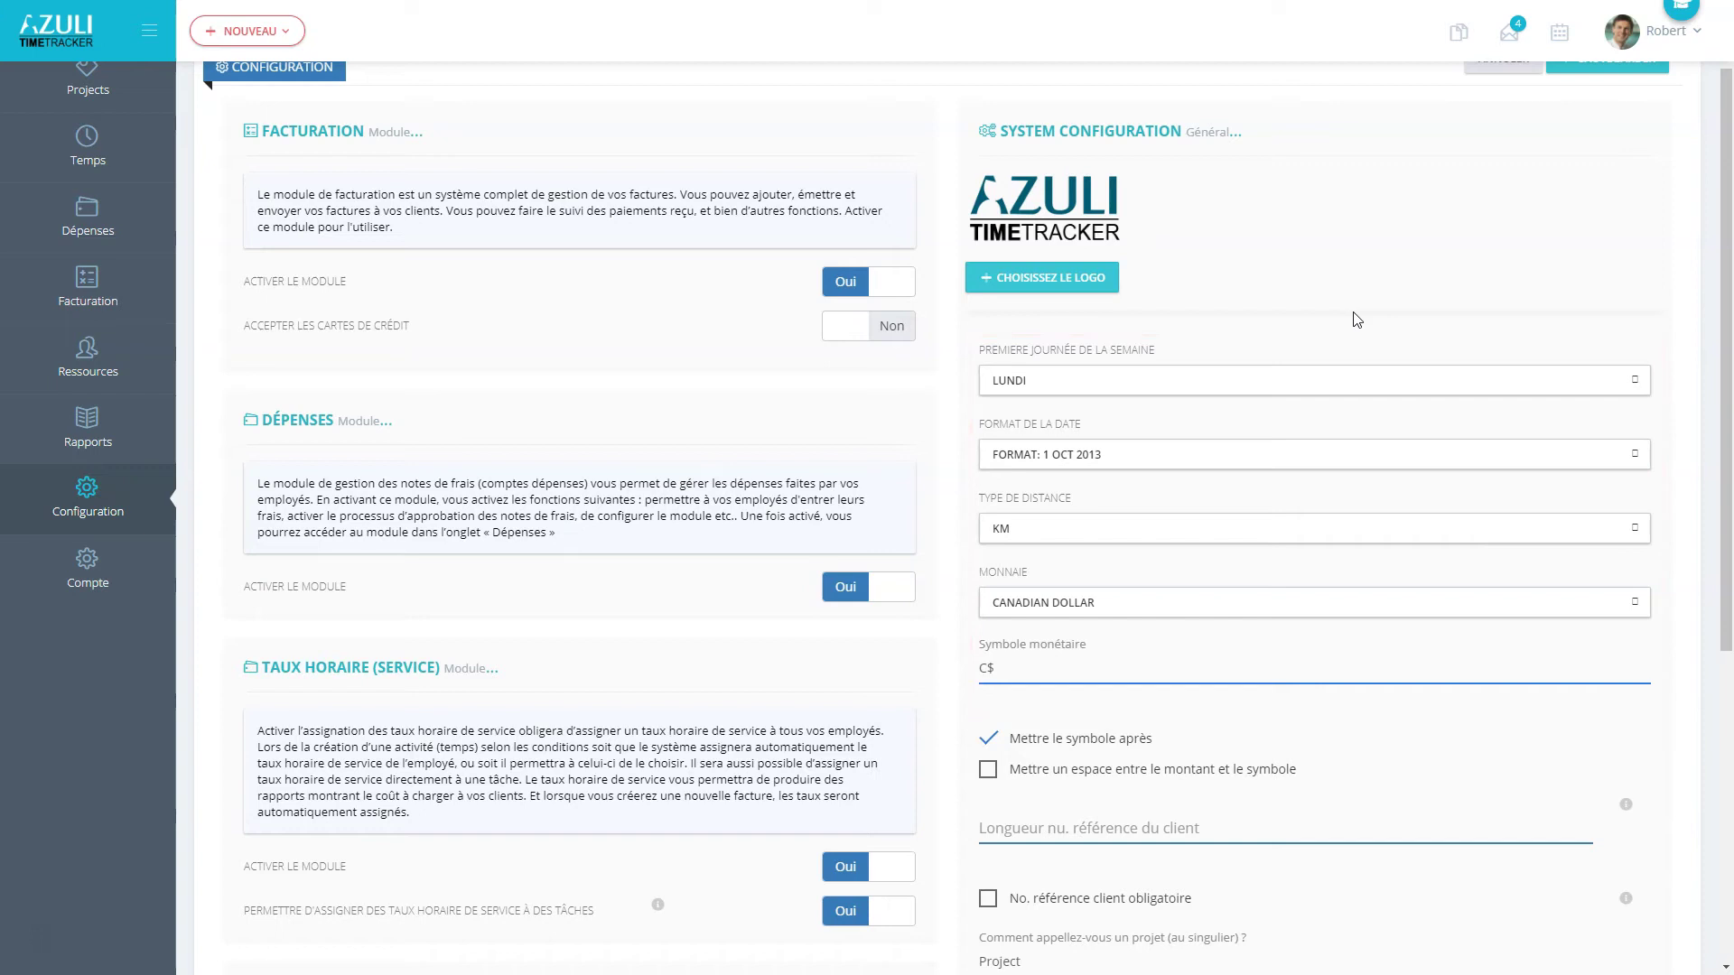
{"action": "scroll", "coordinate": [1360, 322], "scroll_direction": "down", "scroll_amount": 2}
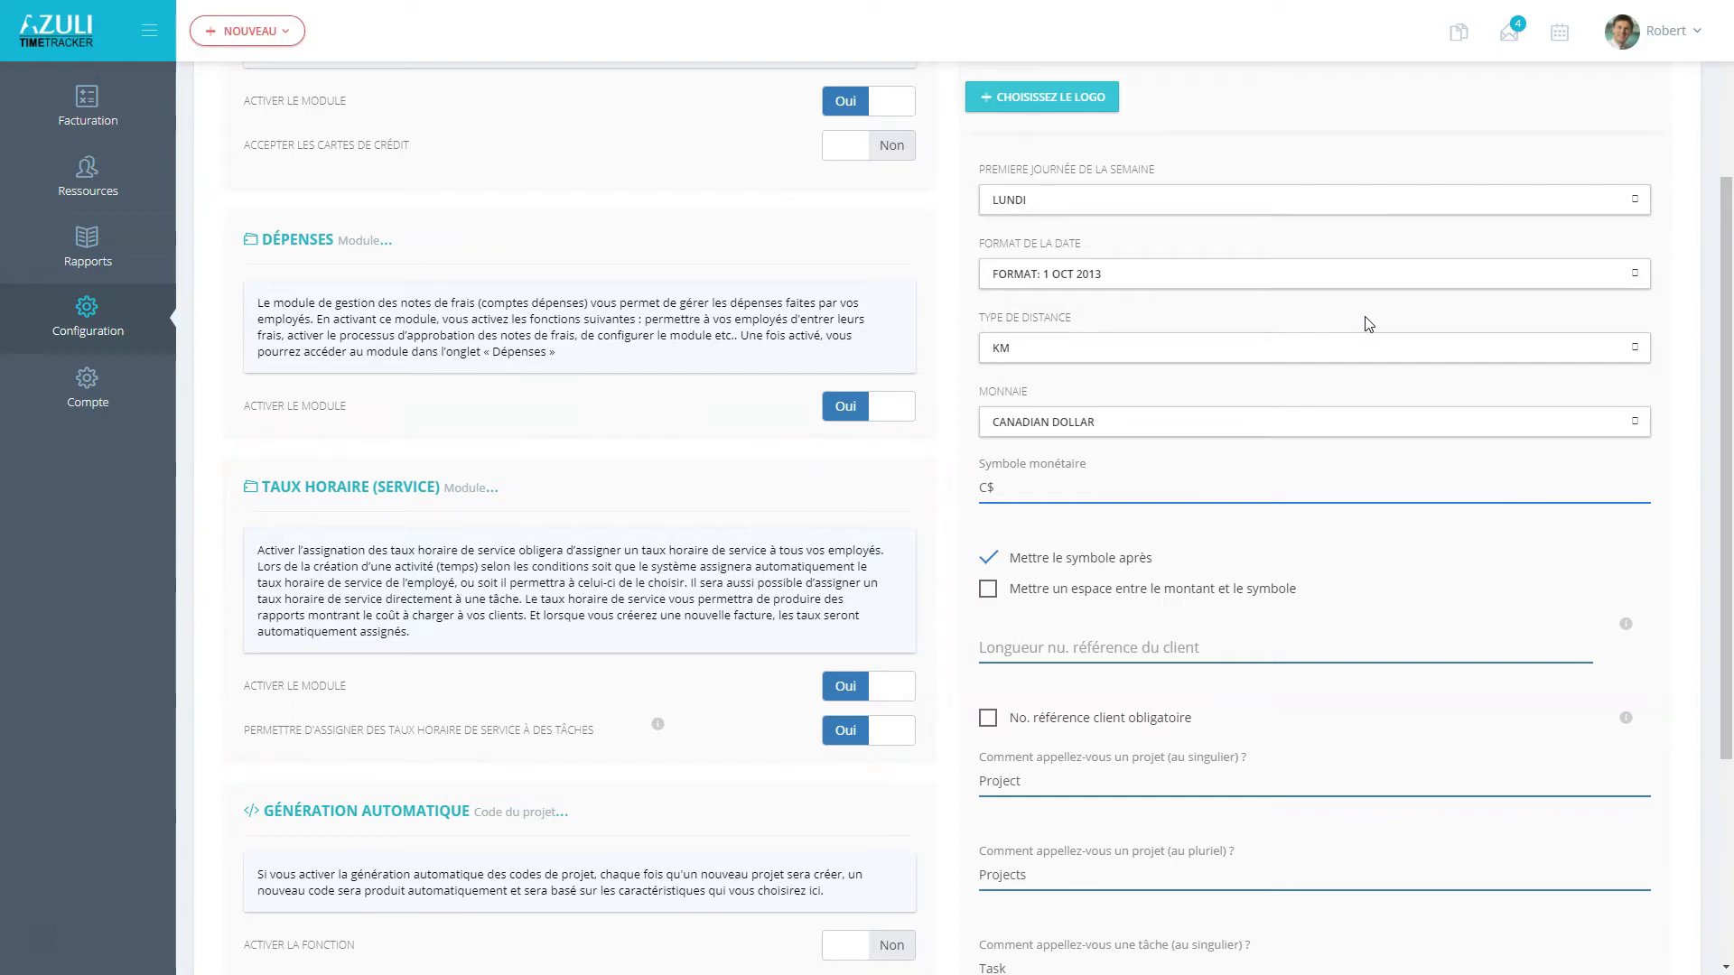
{"action": "scroll", "coordinate": [1369, 323], "scroll_direction": "up", "scroll_amount": 3}
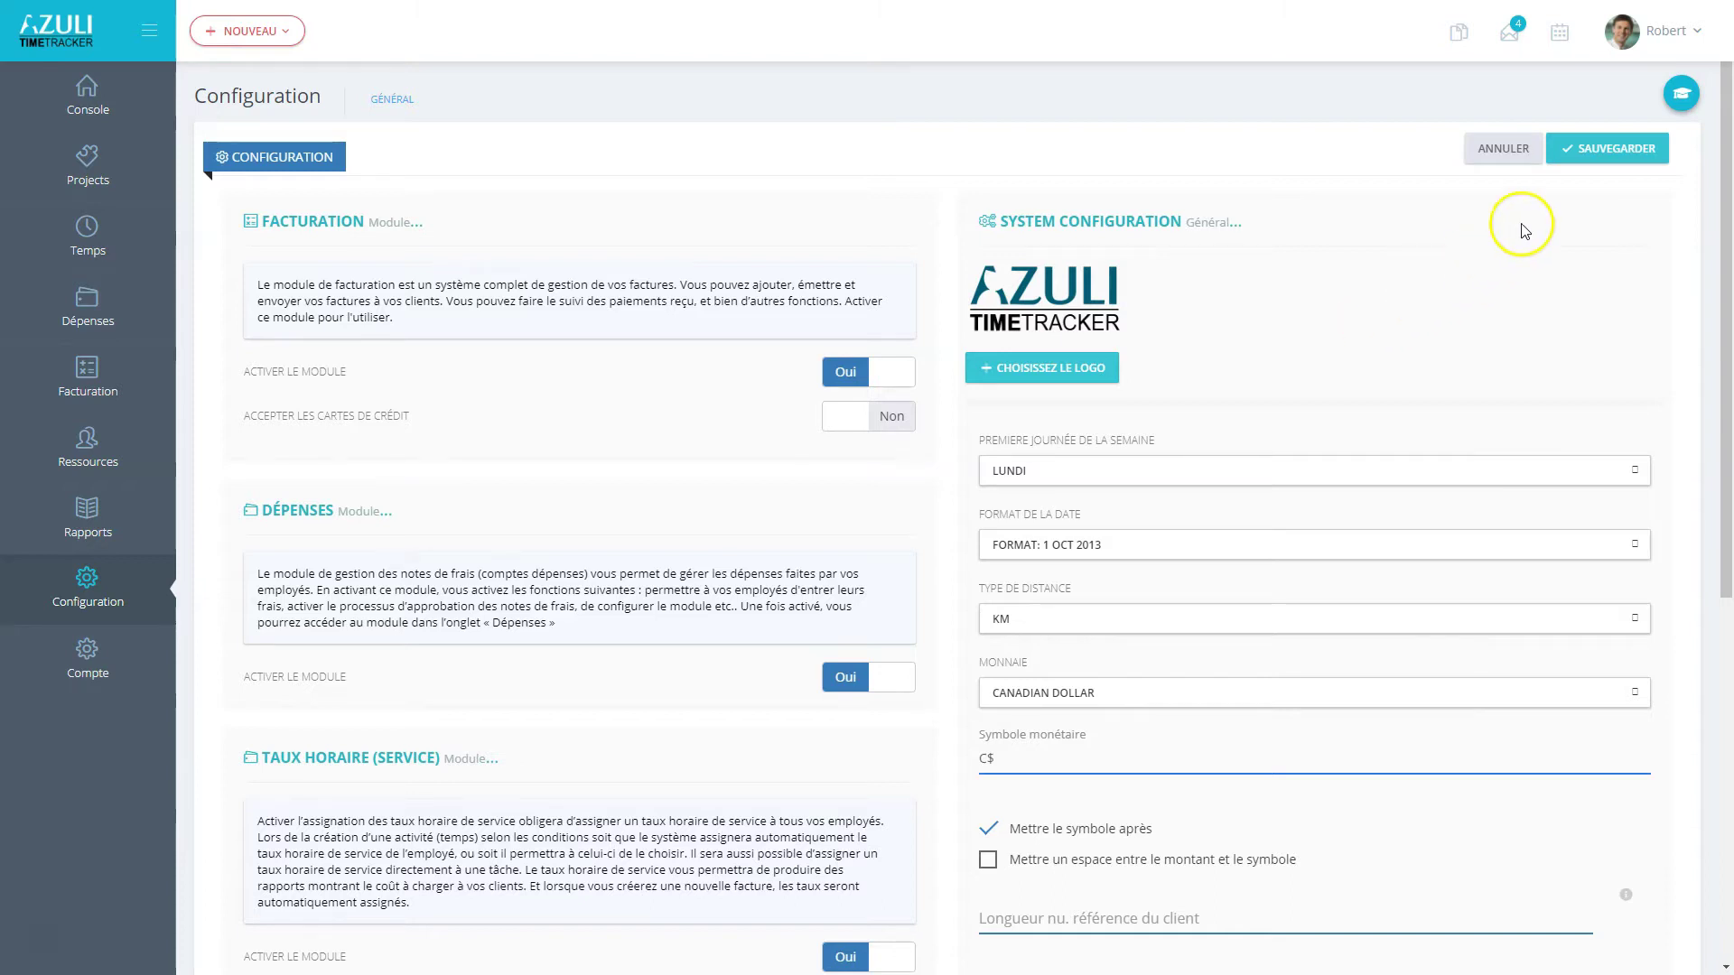
{"action": "left_click", "coordinate": [1681, 95]}
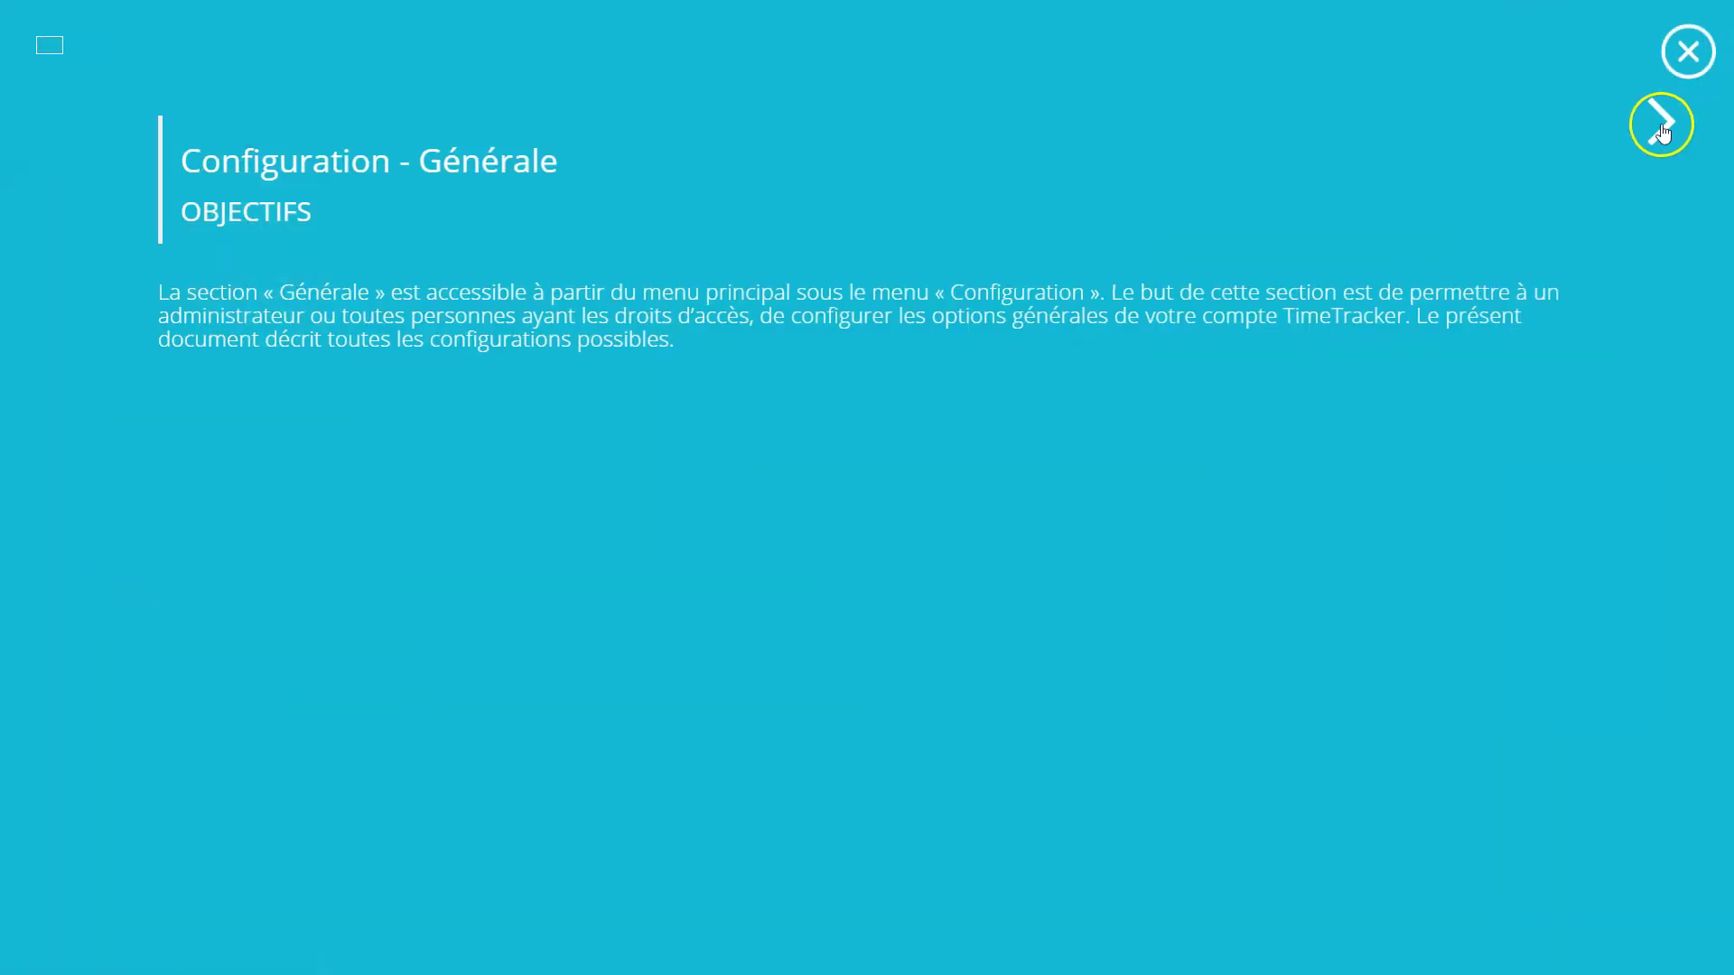
{"action": "left_click", "coordinate": [1663, 132]}
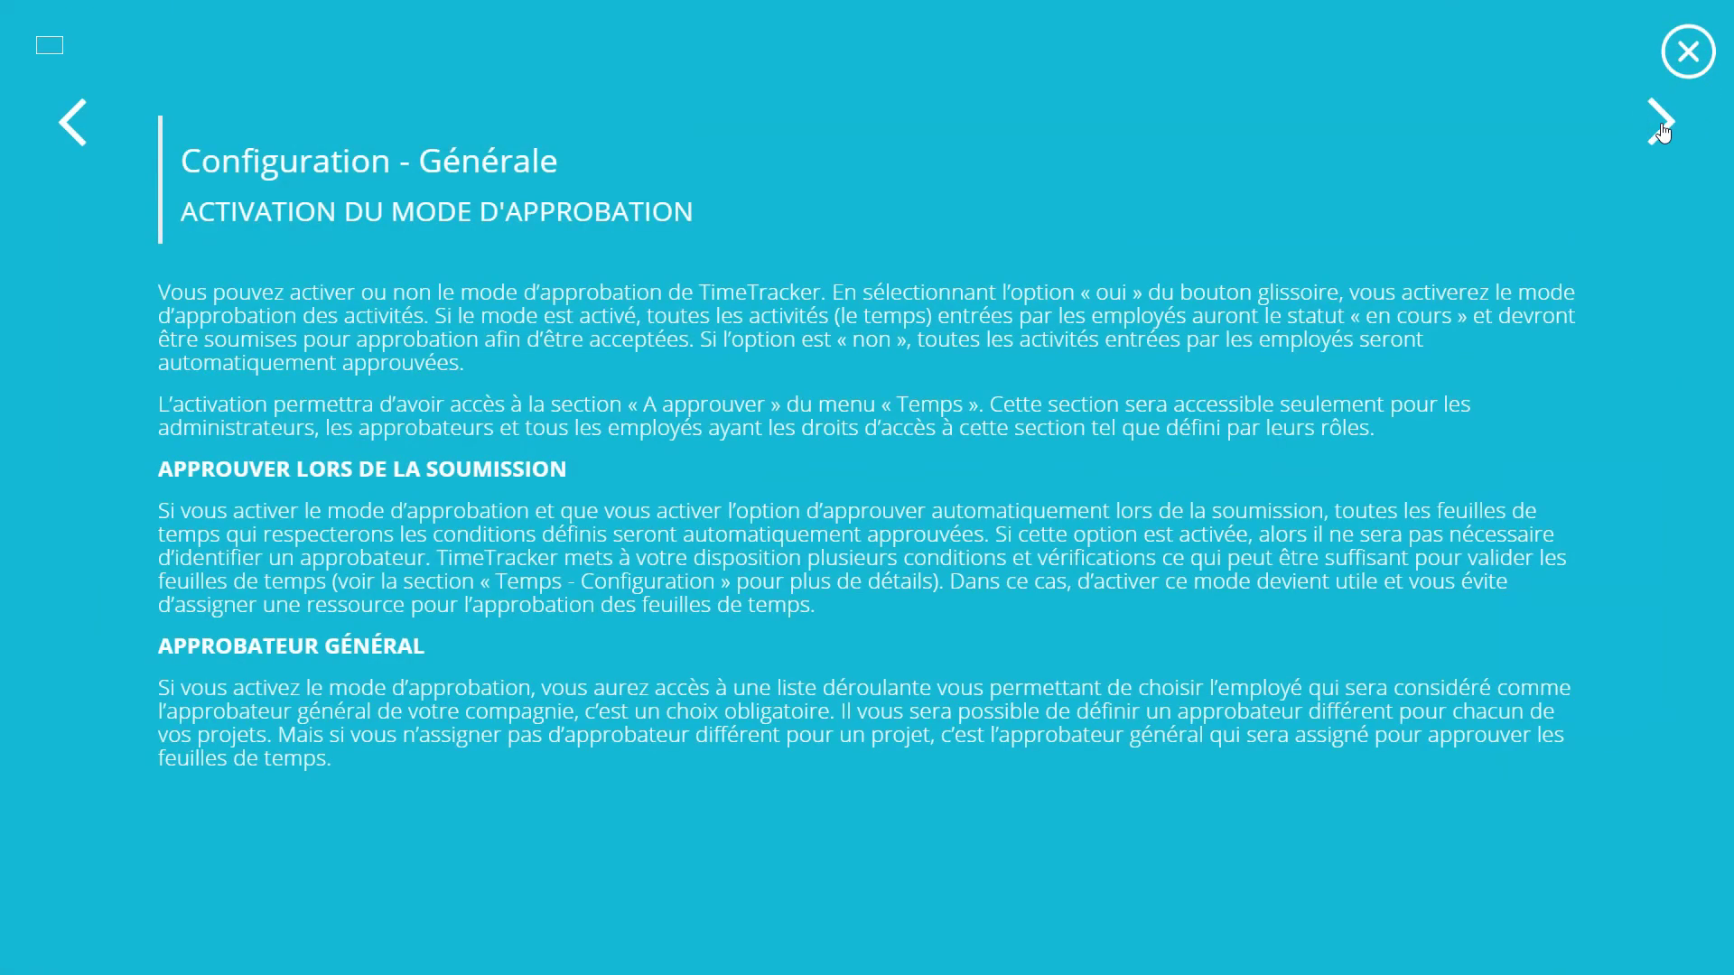
{"action": "left_click", "coordinate": [1663, 133]}
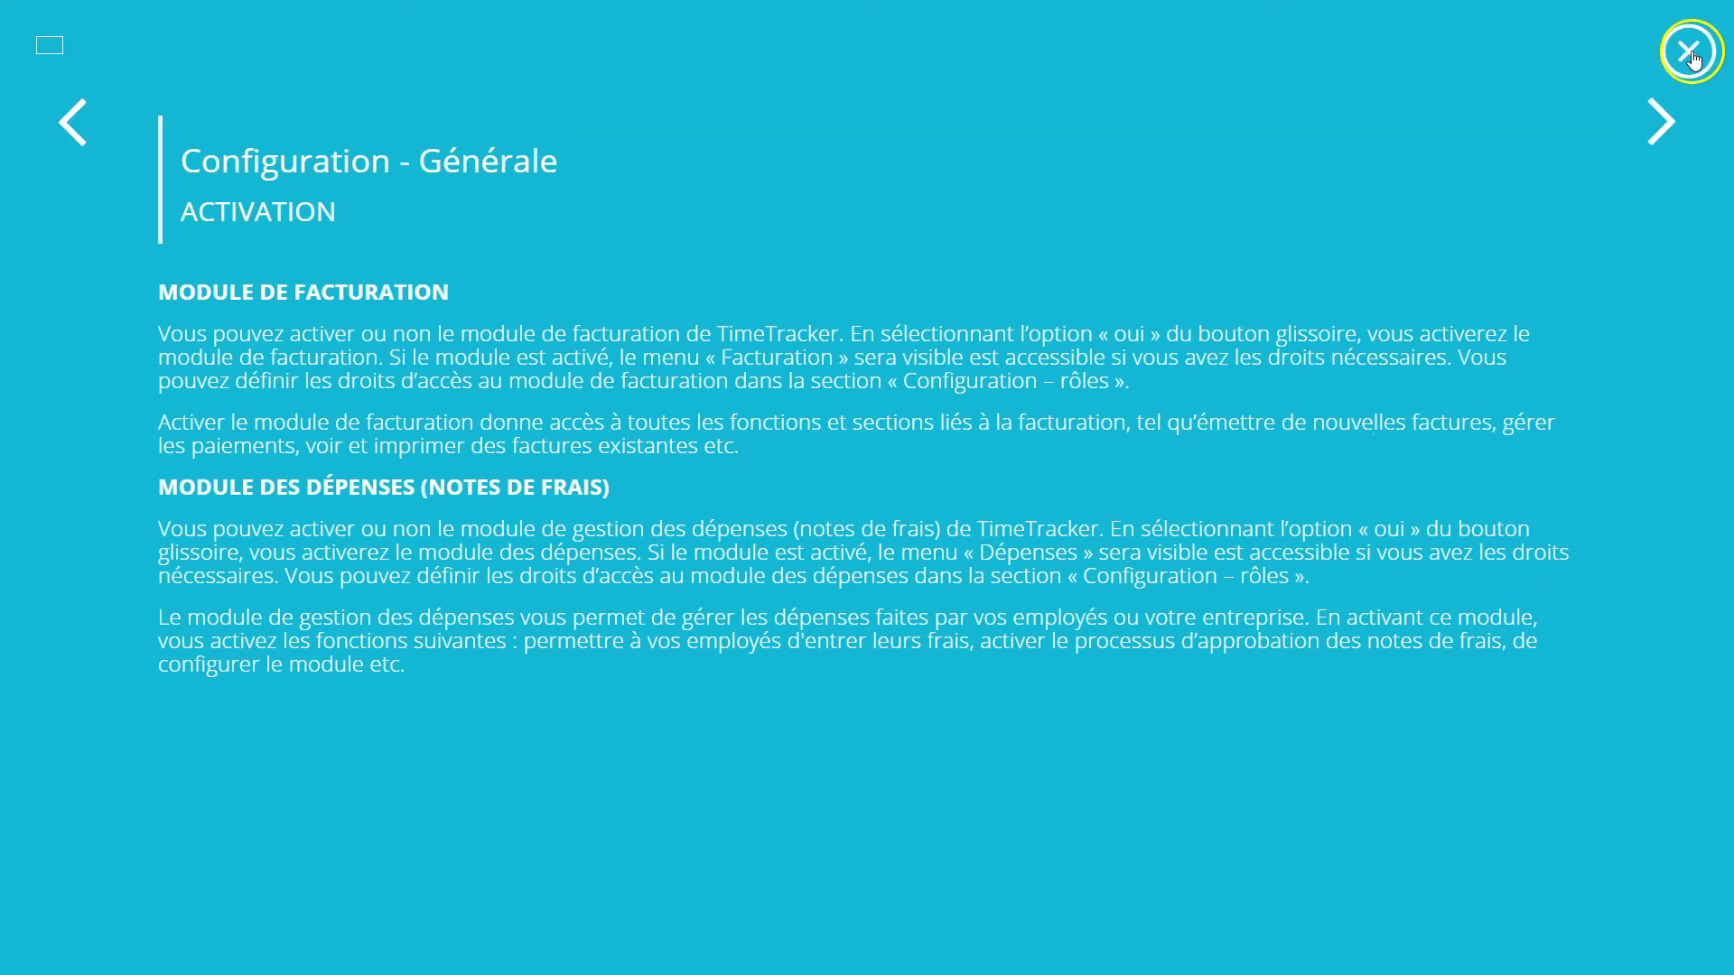
{"action": "left_click", "coordinate": [1690, 52]}
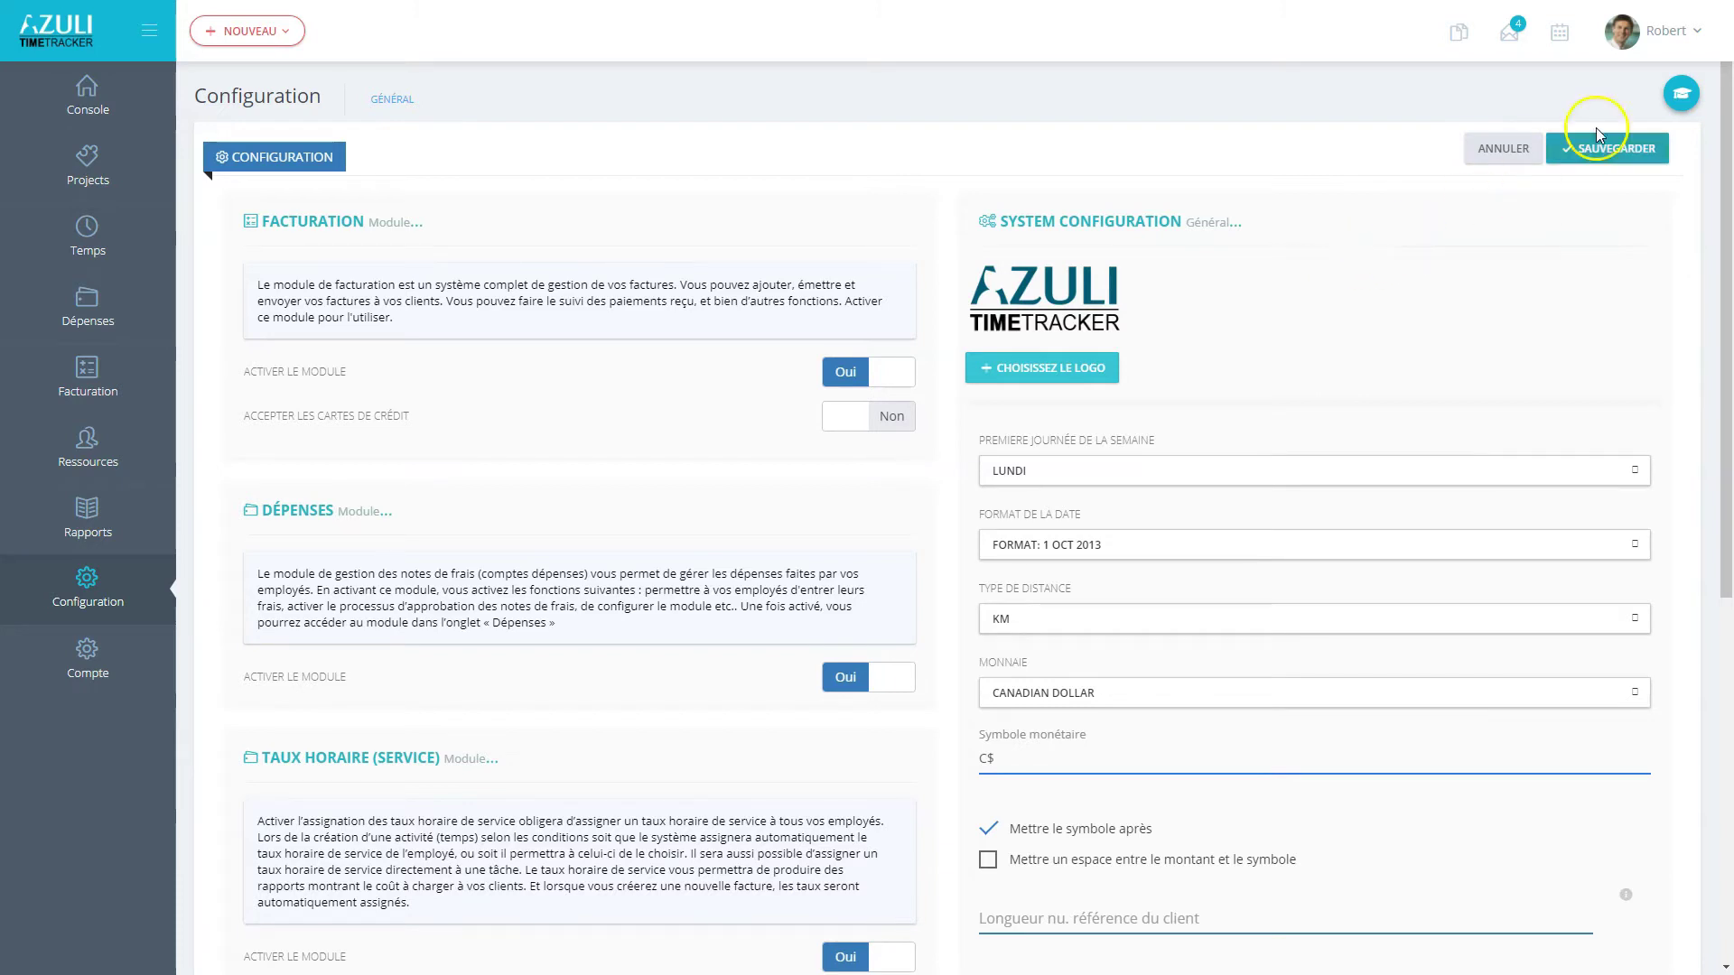
{"action": "left_click", "coordinate": [1689, 96]}
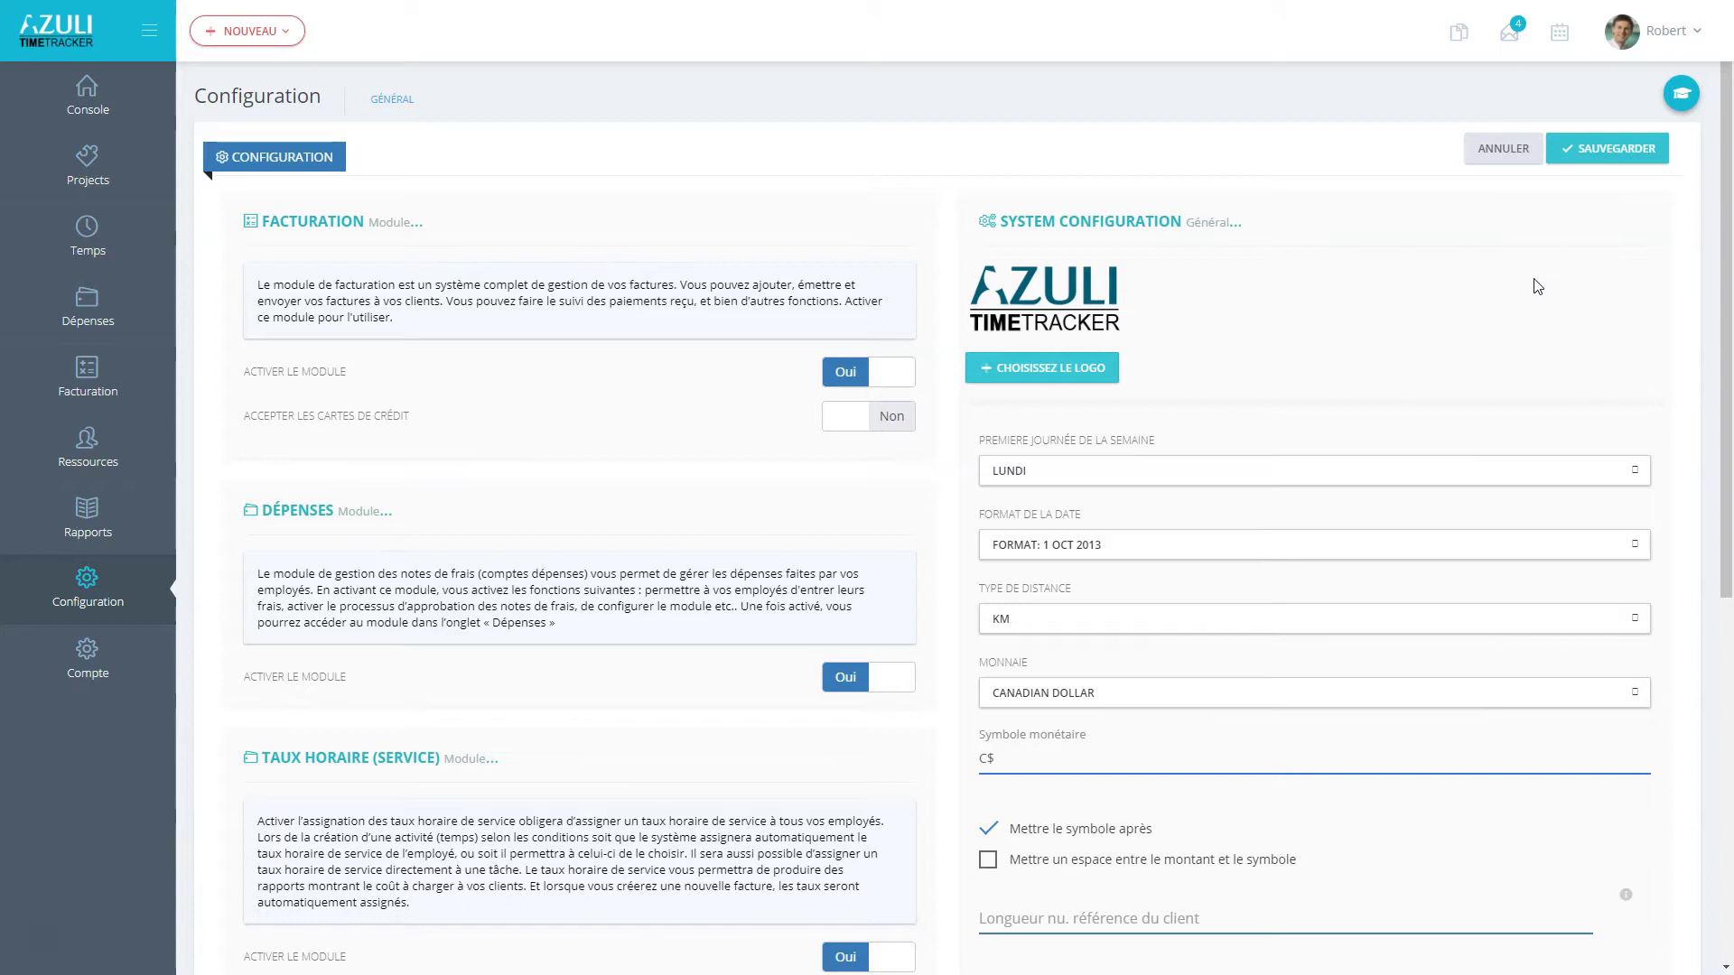
{"action": "left_click", "coordinate": [702, 495]}
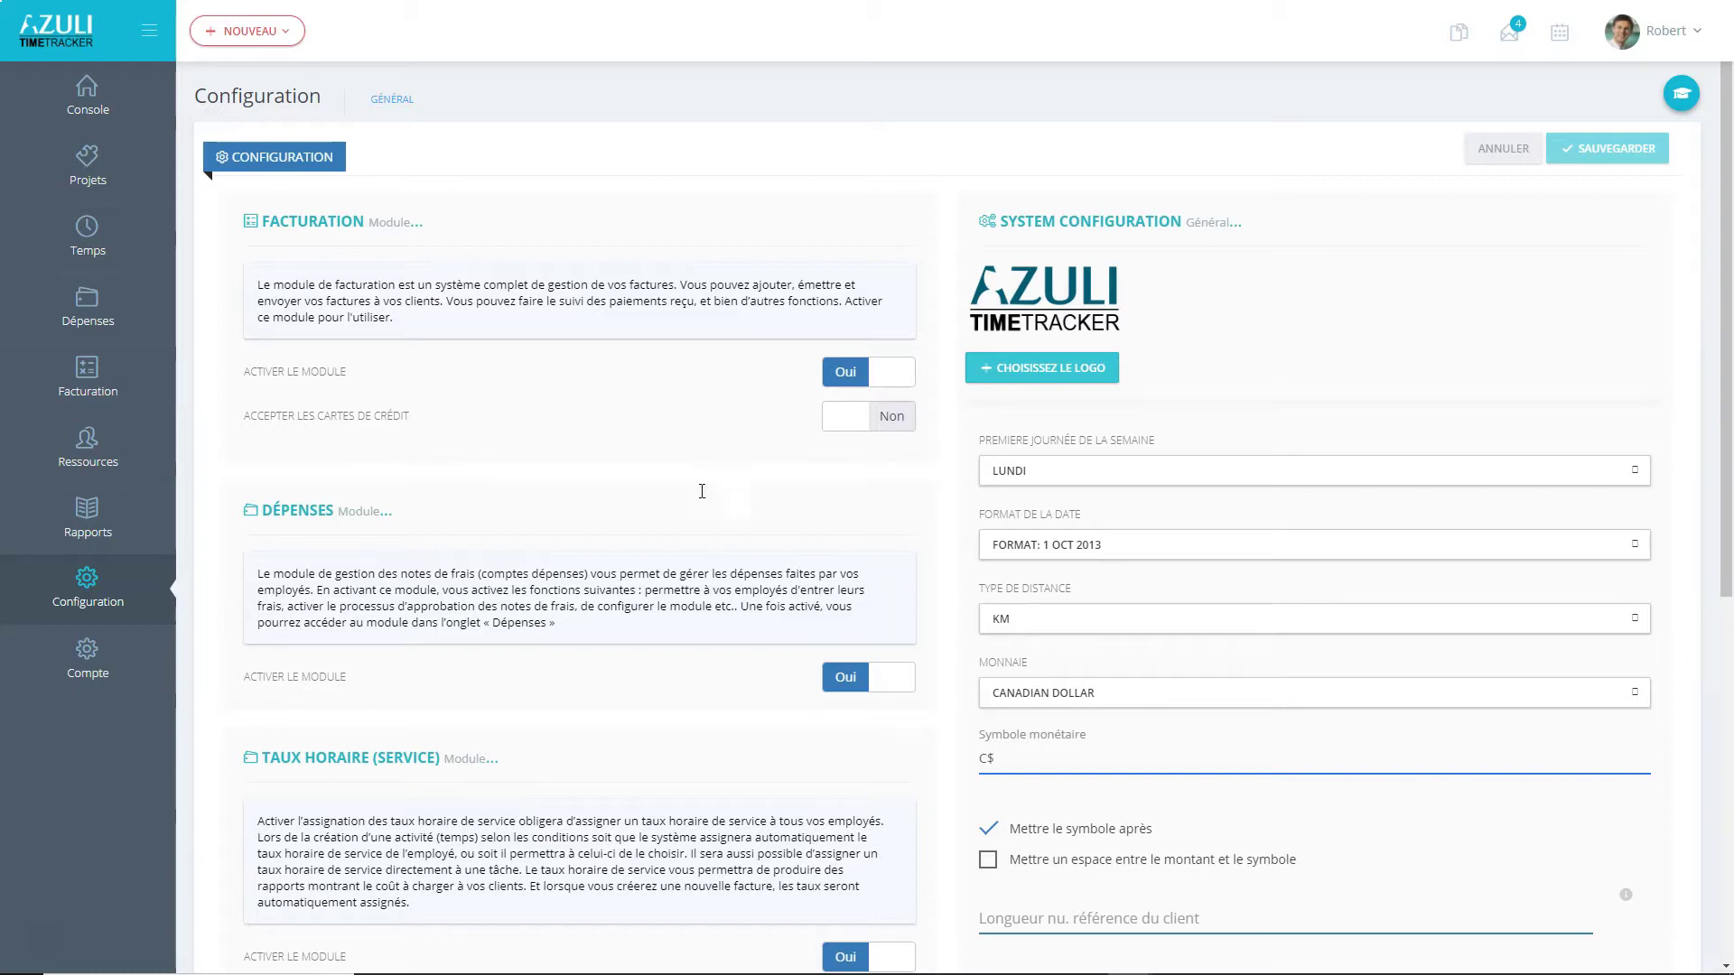
Step: Open the categories and lists configuration, then add and save a project category named "Gestion interne"
{"action": "mouse_move", "coordinate": [58, 591]}
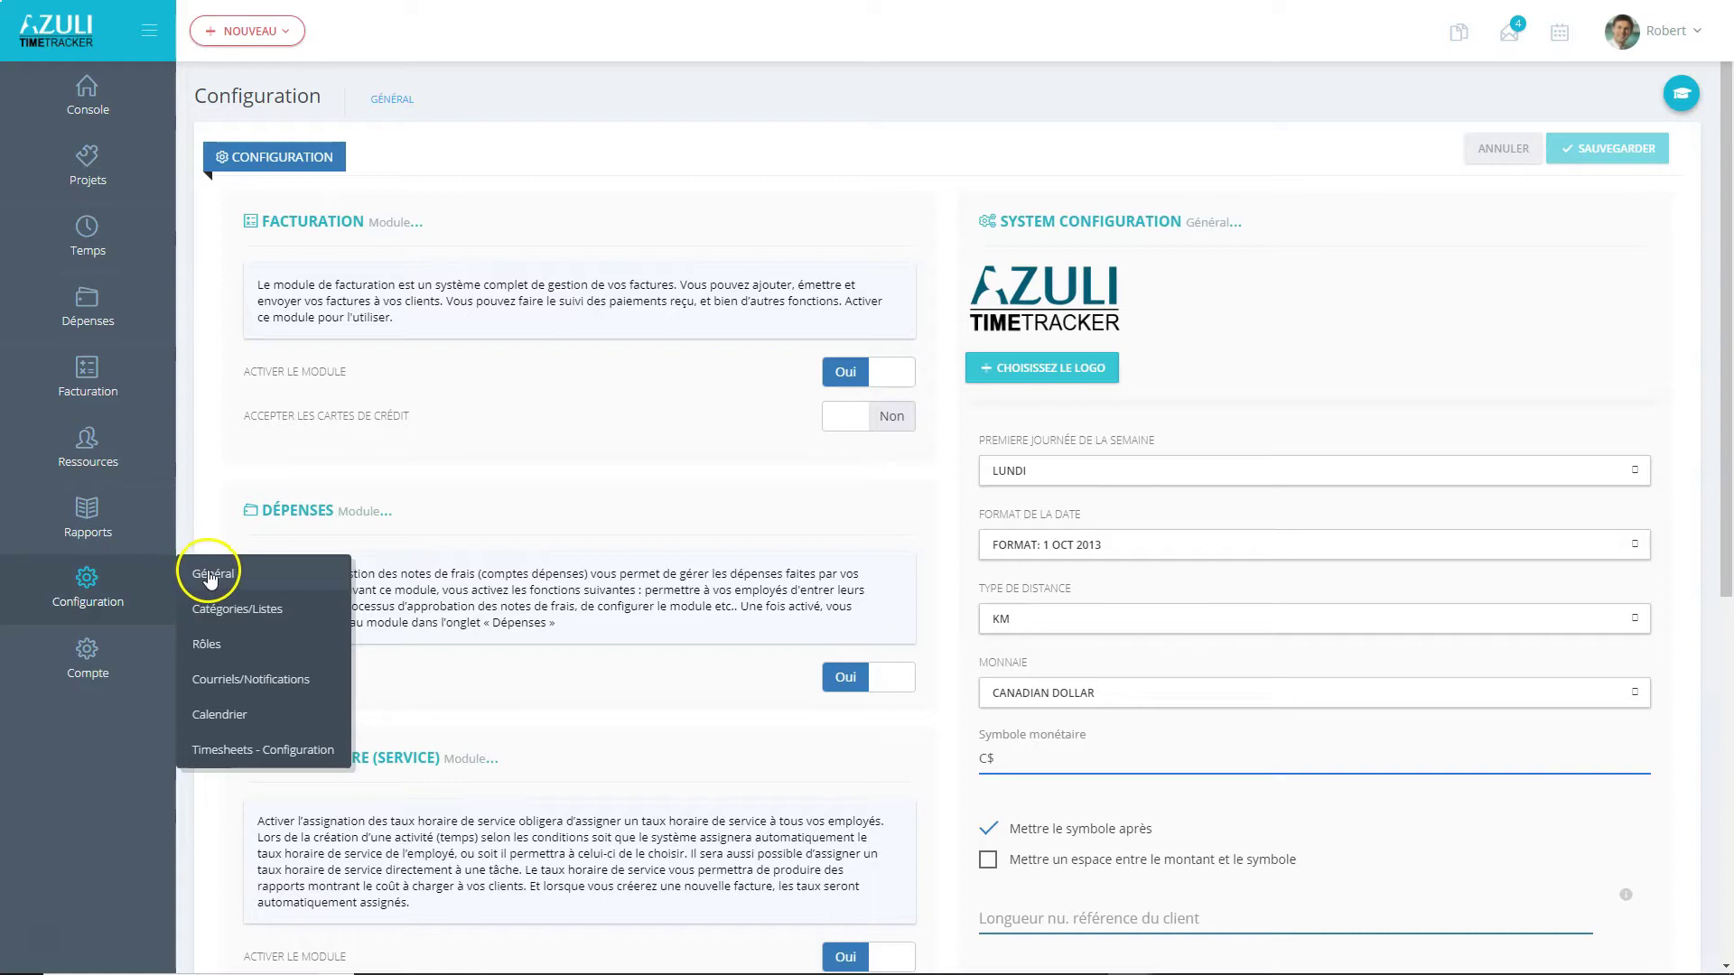
{"action": "left_click", "coordinate": [223, 612]}
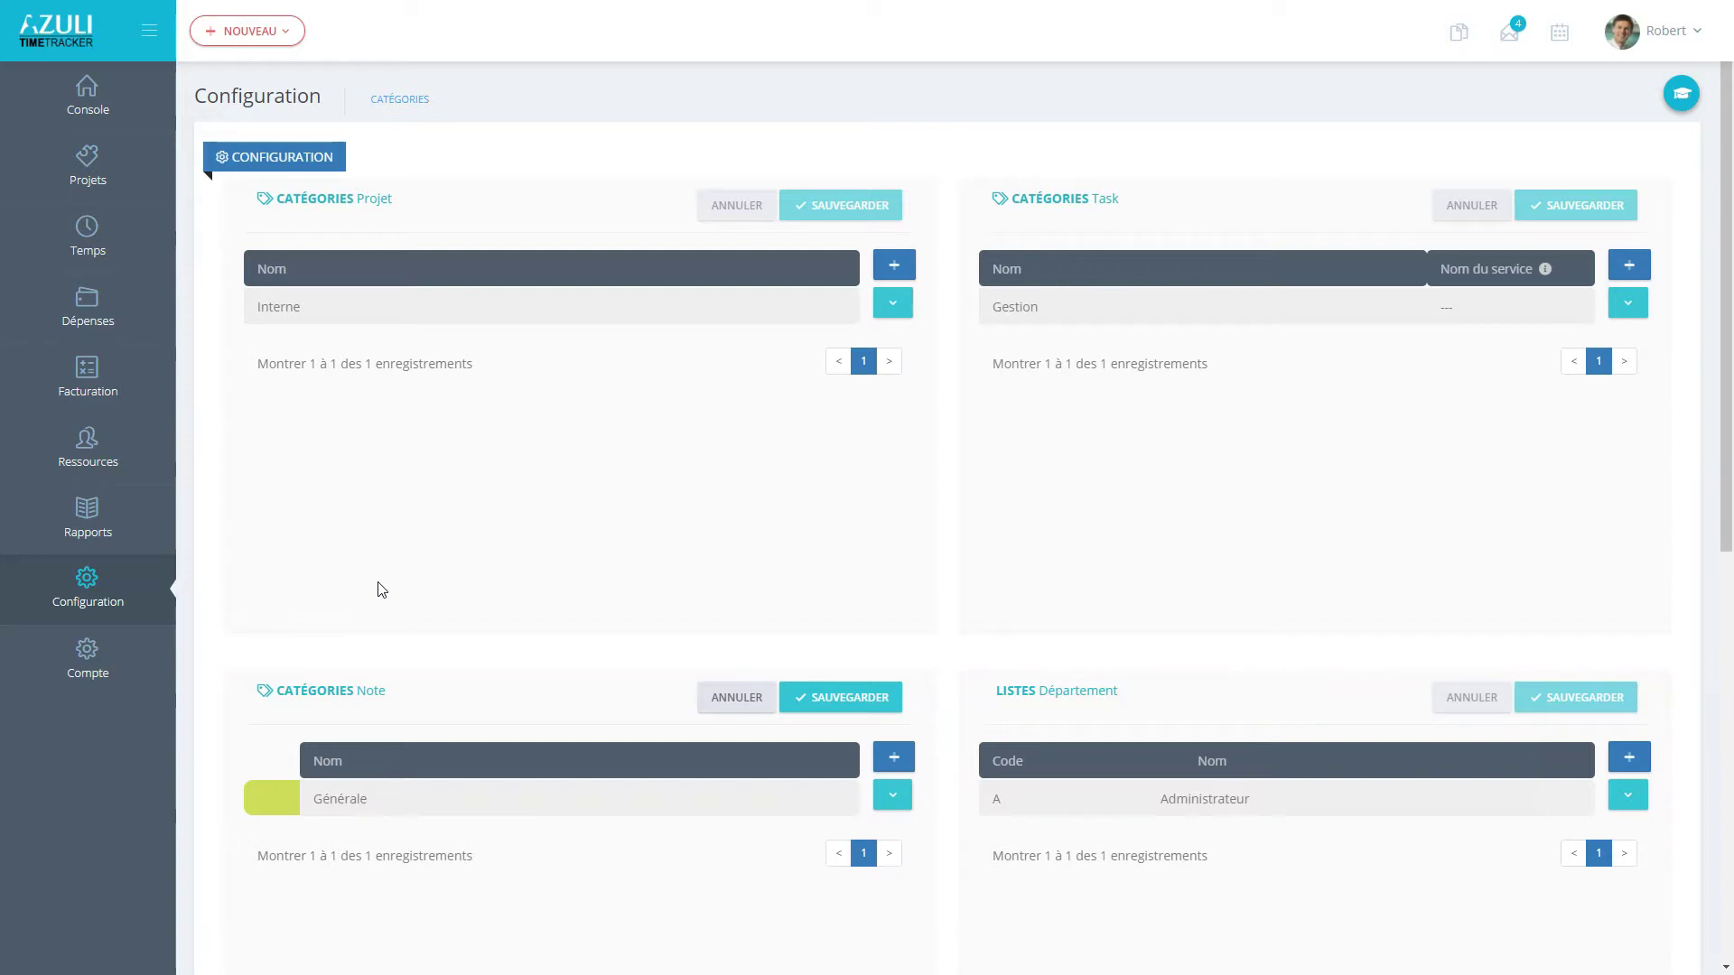
{"action": "left_click", "coordinate": [387, 584]}
{"action": "left_click_drag", "start_coordinate": [391, 592], "coordinate": [621, 507]}
{"action": "left_click", "coordinate": [899, 265]}
{"action": "left_click", "coordinate": [358, 306]}
{"action": "type", "text": "Gestion interne"}
{"action": "left_click", "coordinate": [854, 209]}
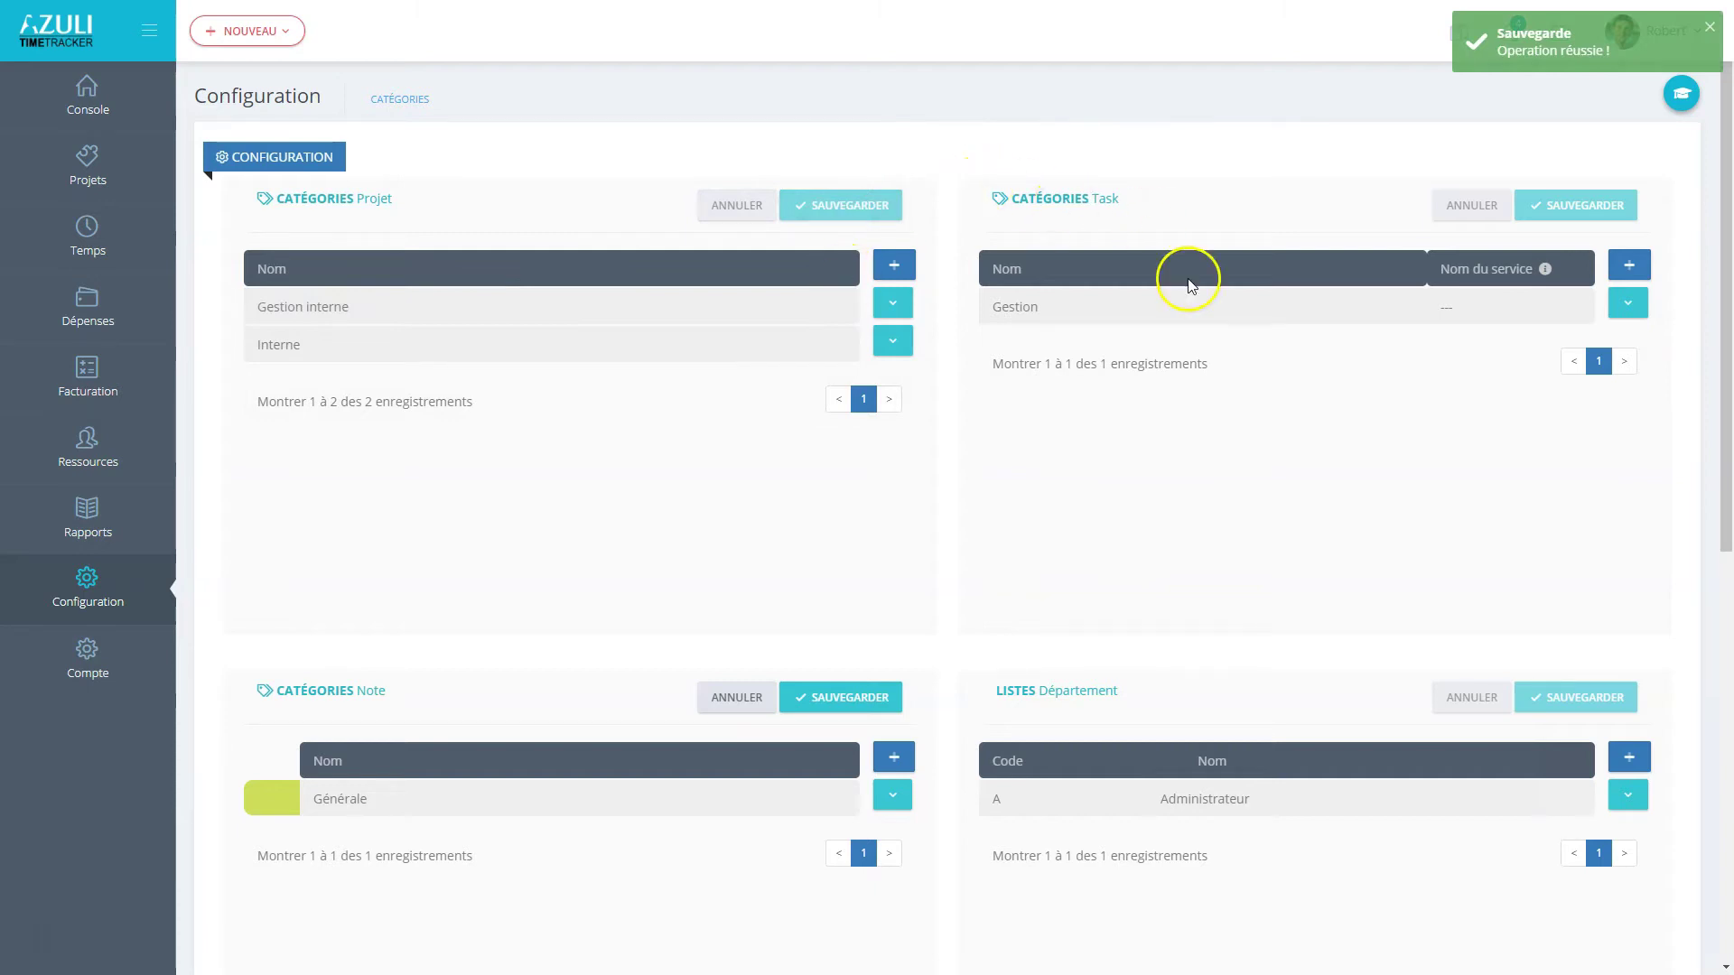
Step: Add a task category named "Rencontre avec client"
{"action": "left_click", "coordinate": [1628, 268]}
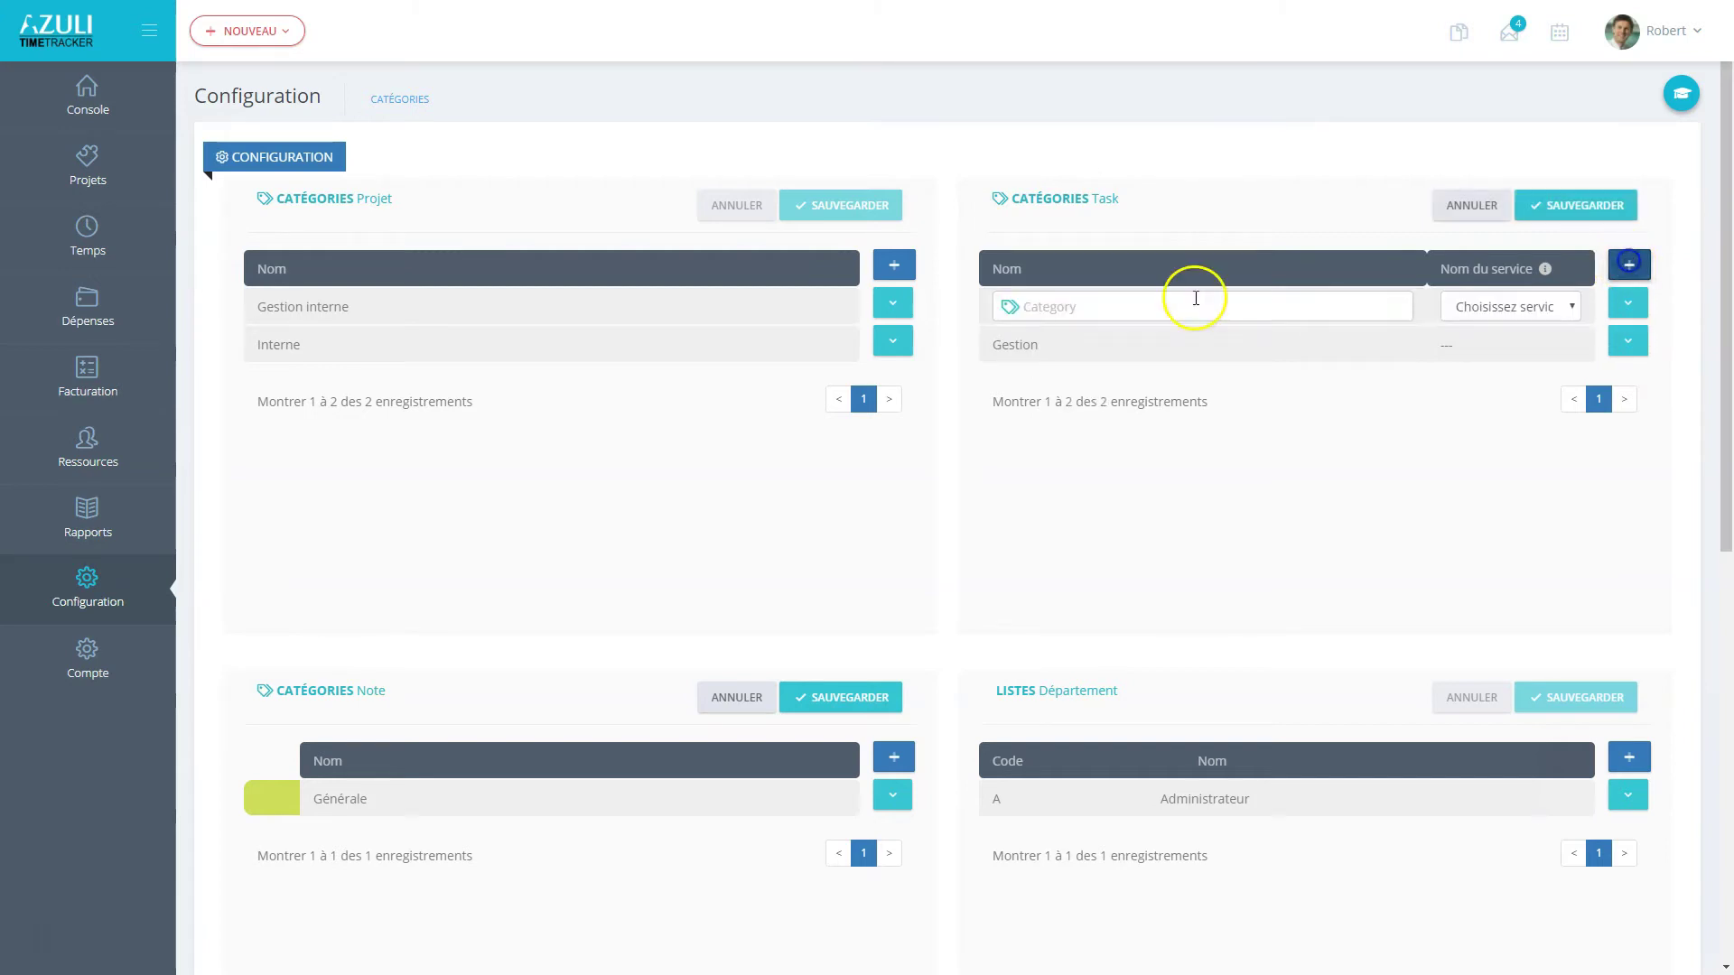
{"action": "left_click", "coordinate": [1033, 310]}
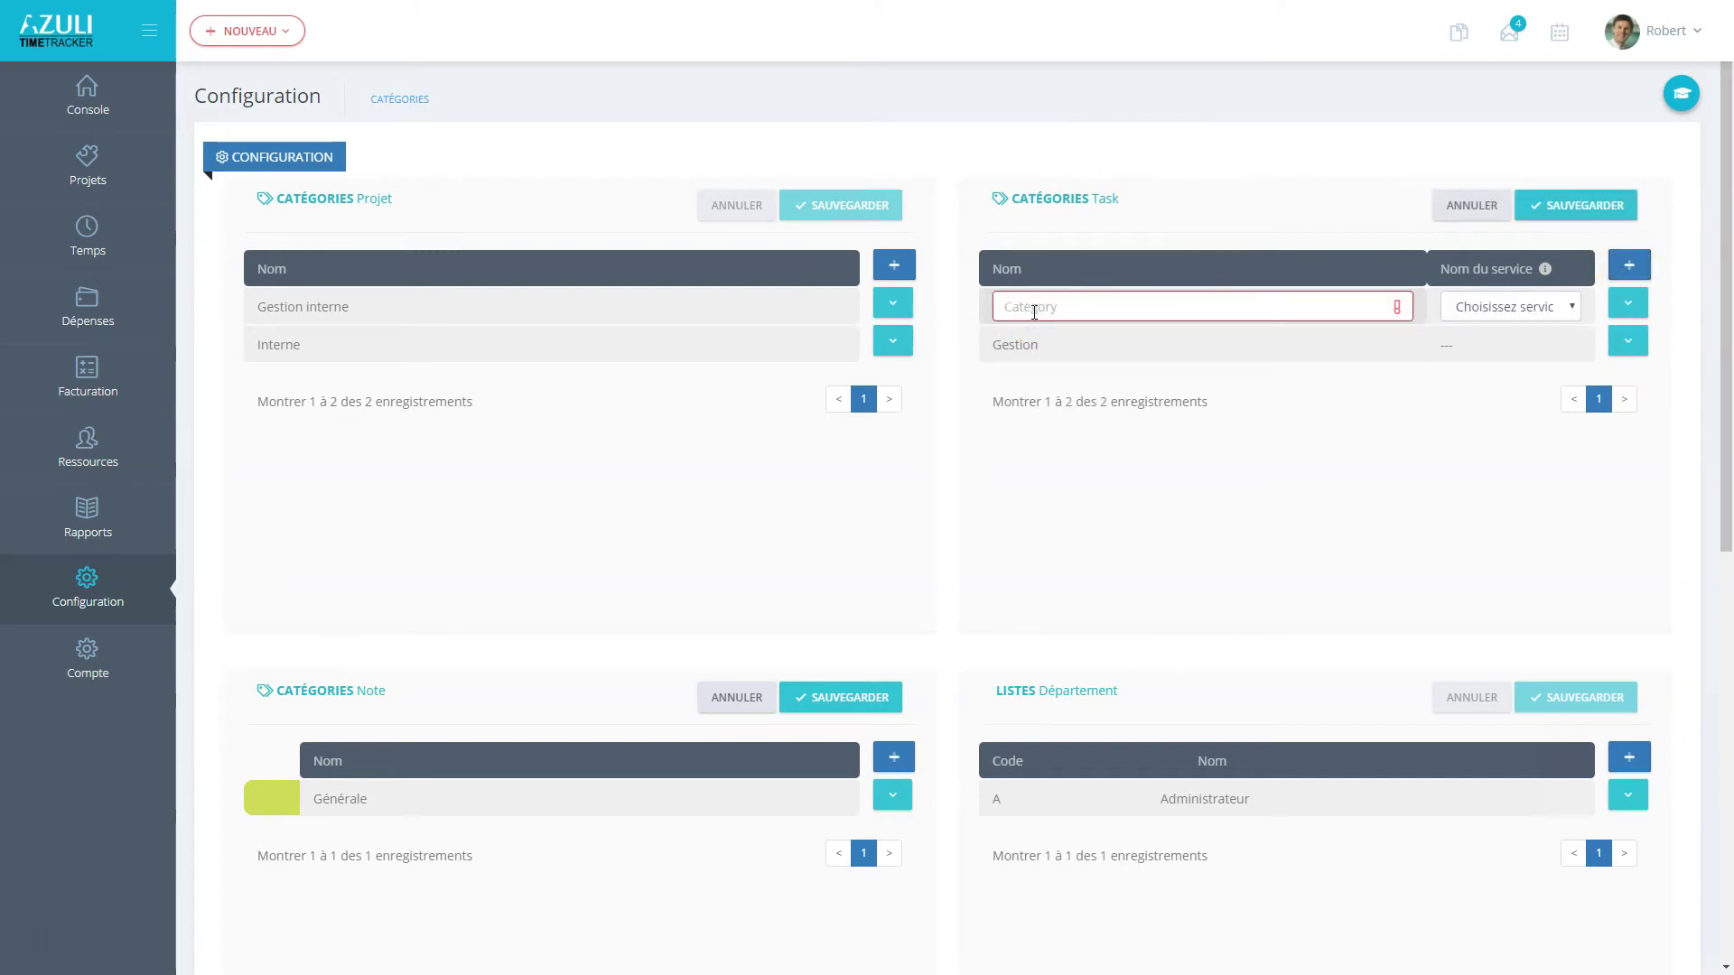
{"action": "type", "text": "Rencontre avec client"}
Step: Add another task category named "Préparation dossier"
{"action": "left_click", "coordinate": [1629, 265]}
{"action": "left_click", "coordinate": [1074, 305]}
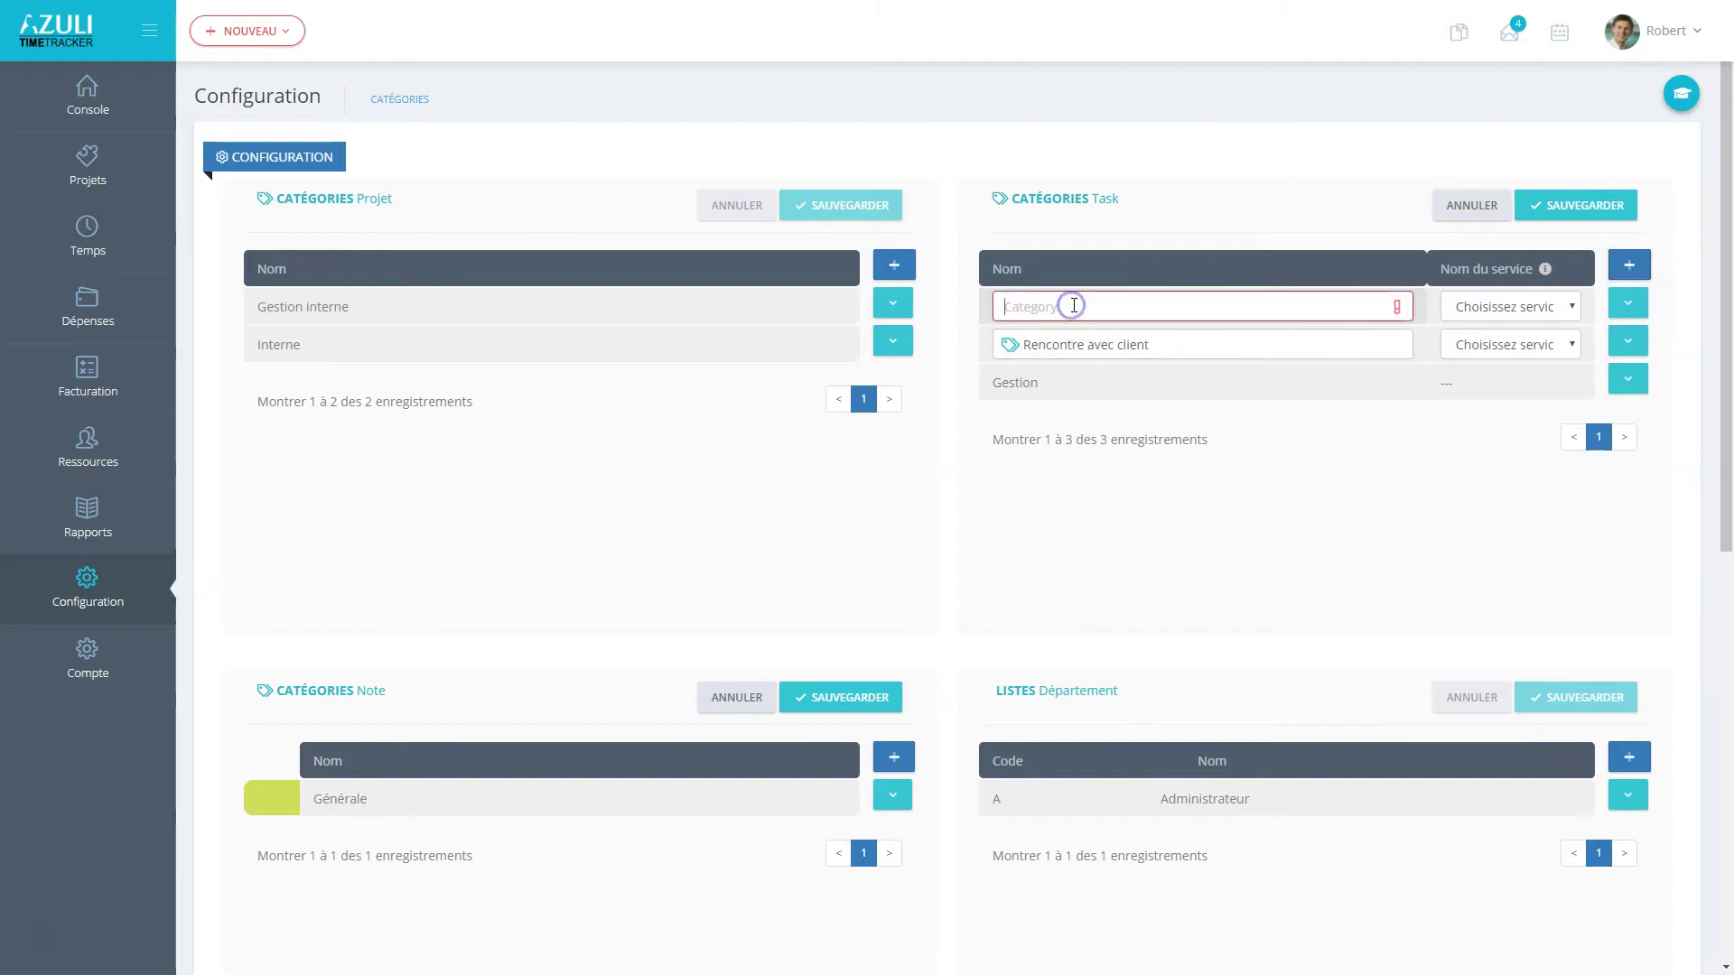
{"action": "type", "text": "pre"}
{"action": "key", "text": "BackSpace"}
{"action": "key", "text": "BackSpace"}
{"action": "key", "text": "BackSpace"}
{"action": "type", "text": "Pré"}
{"action": "type", "text": "aration dossier"}
Step: Assign the service Comptable to "Préparation dossier" and Employé junior to "Rencontre avec client", and save the task categories
{"action": "left_click", "coordinate": [1567, 306]}
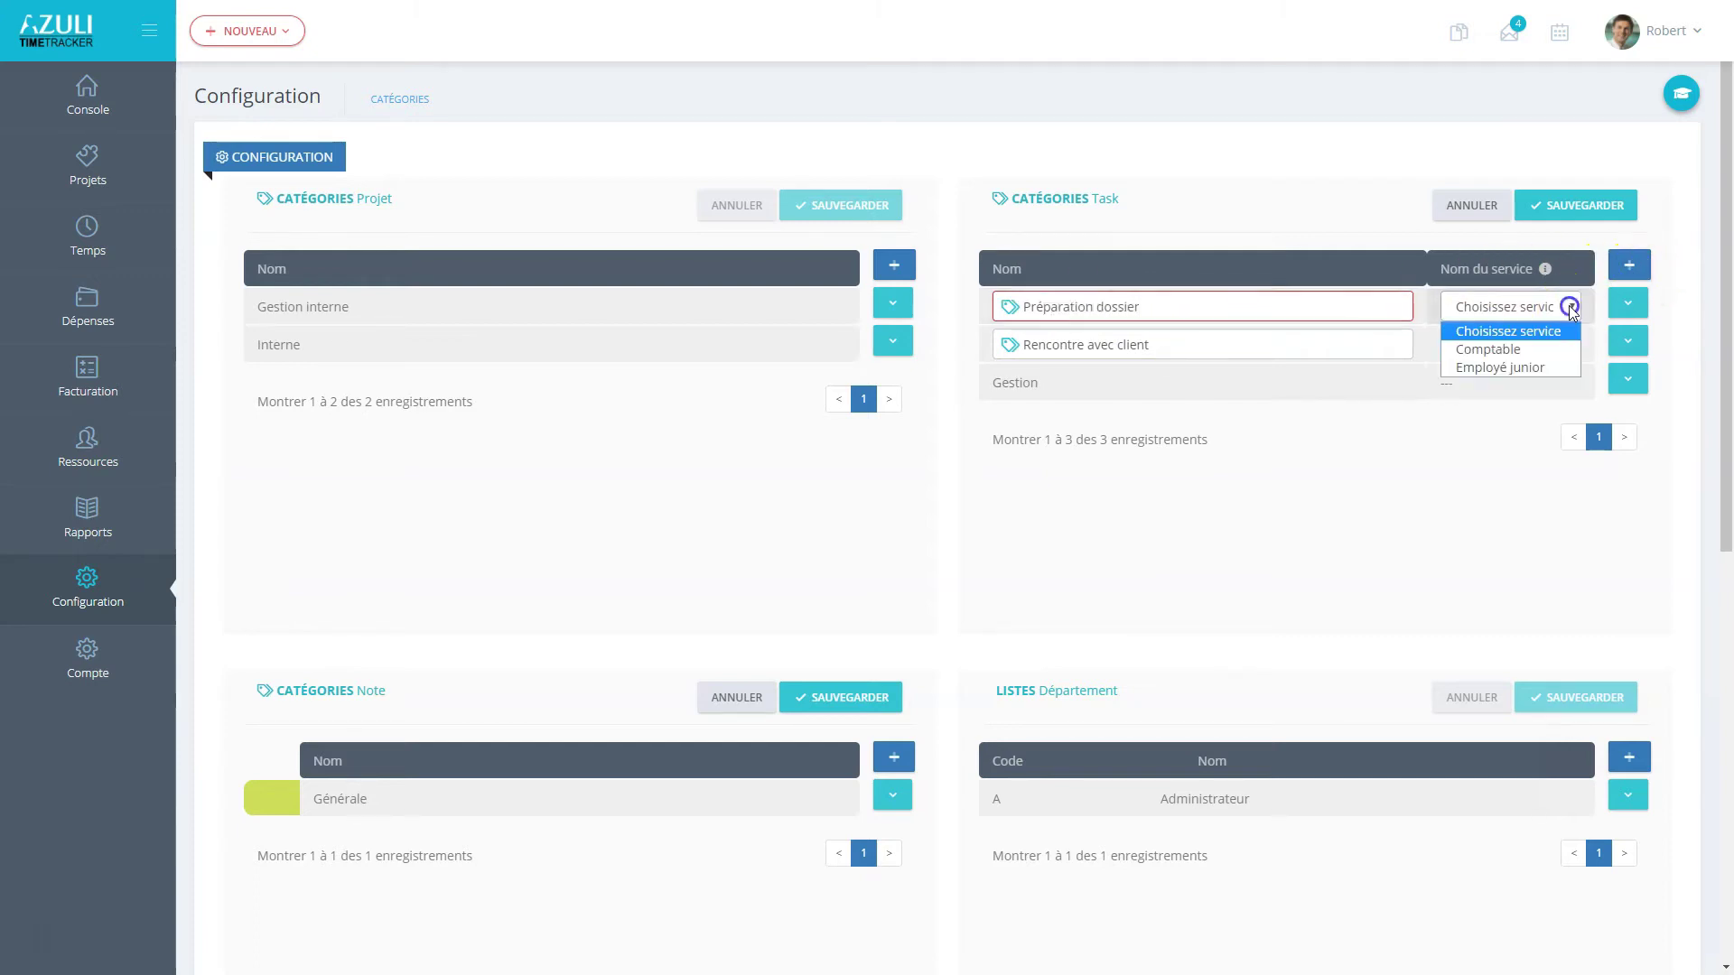
{"action": "left_click", "coordinate": [1513, 348]}
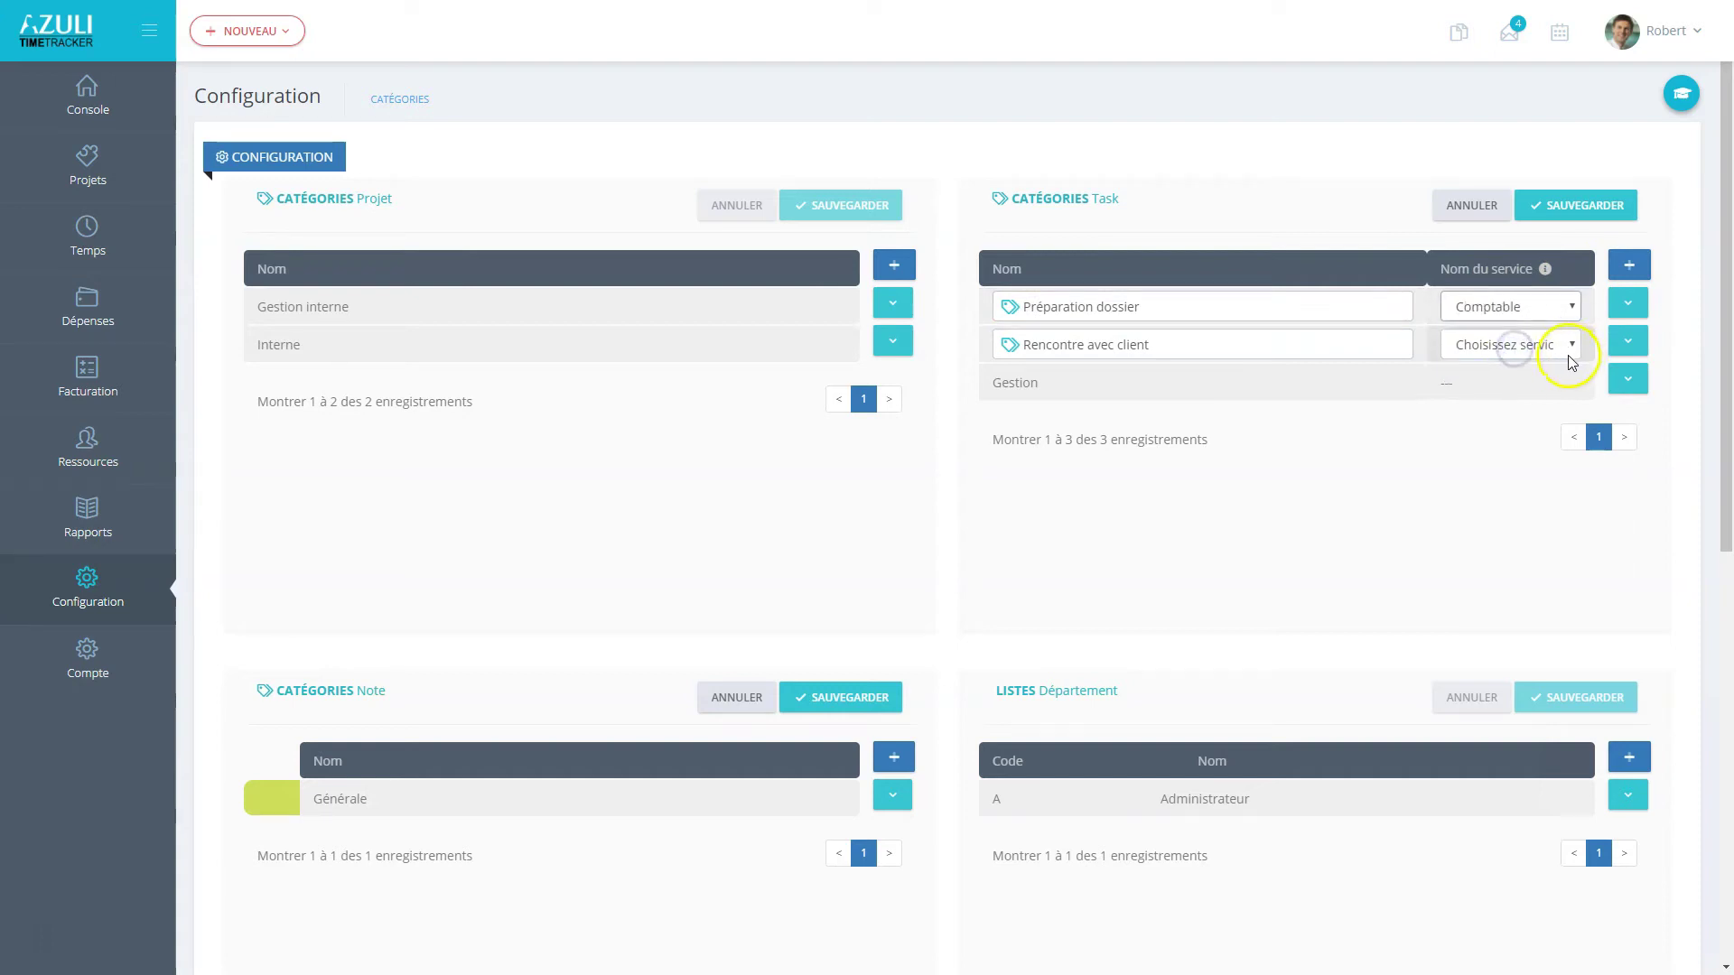
{"action": "left_click", "coordinate": [1571, 345]}
{"action": "left_click", "coordinate": [1533, 404]}
{"action": "left_click", "coordinate": [1578, 205]}
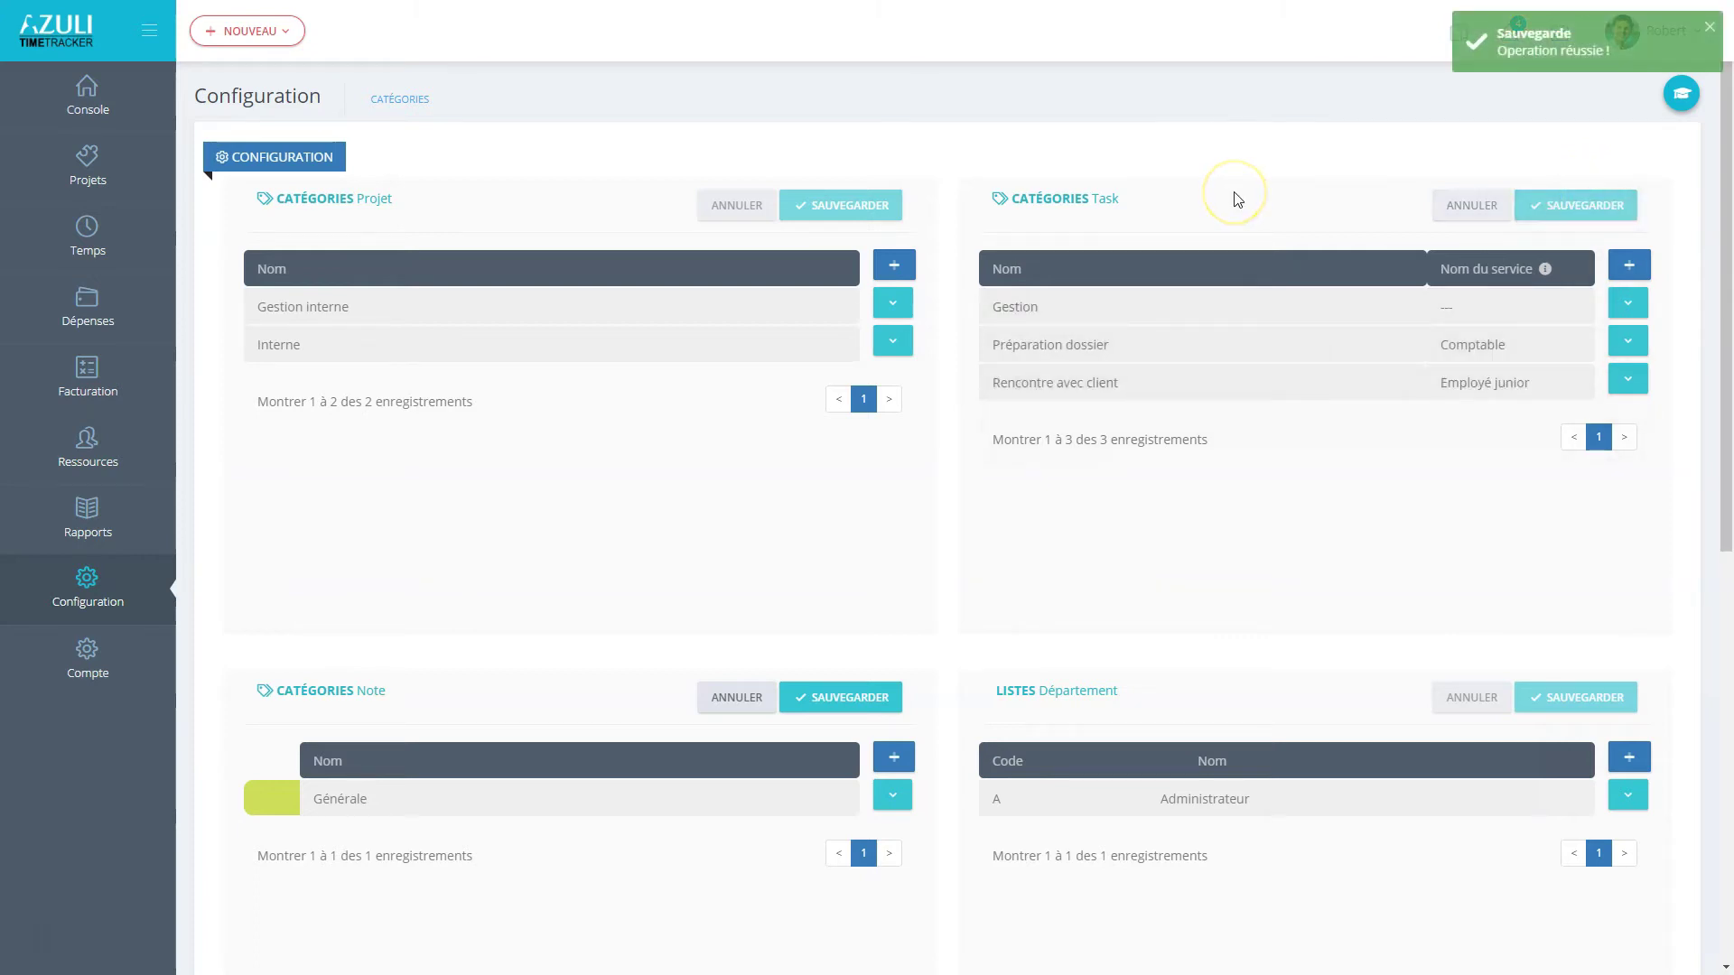
Step: Set the service of the task category "Gestion" to Comptable and save
{"action": "left_click", "coordinate": [1467, 306]}
{"action": "left_click", "coordinate": [1558, 312]}
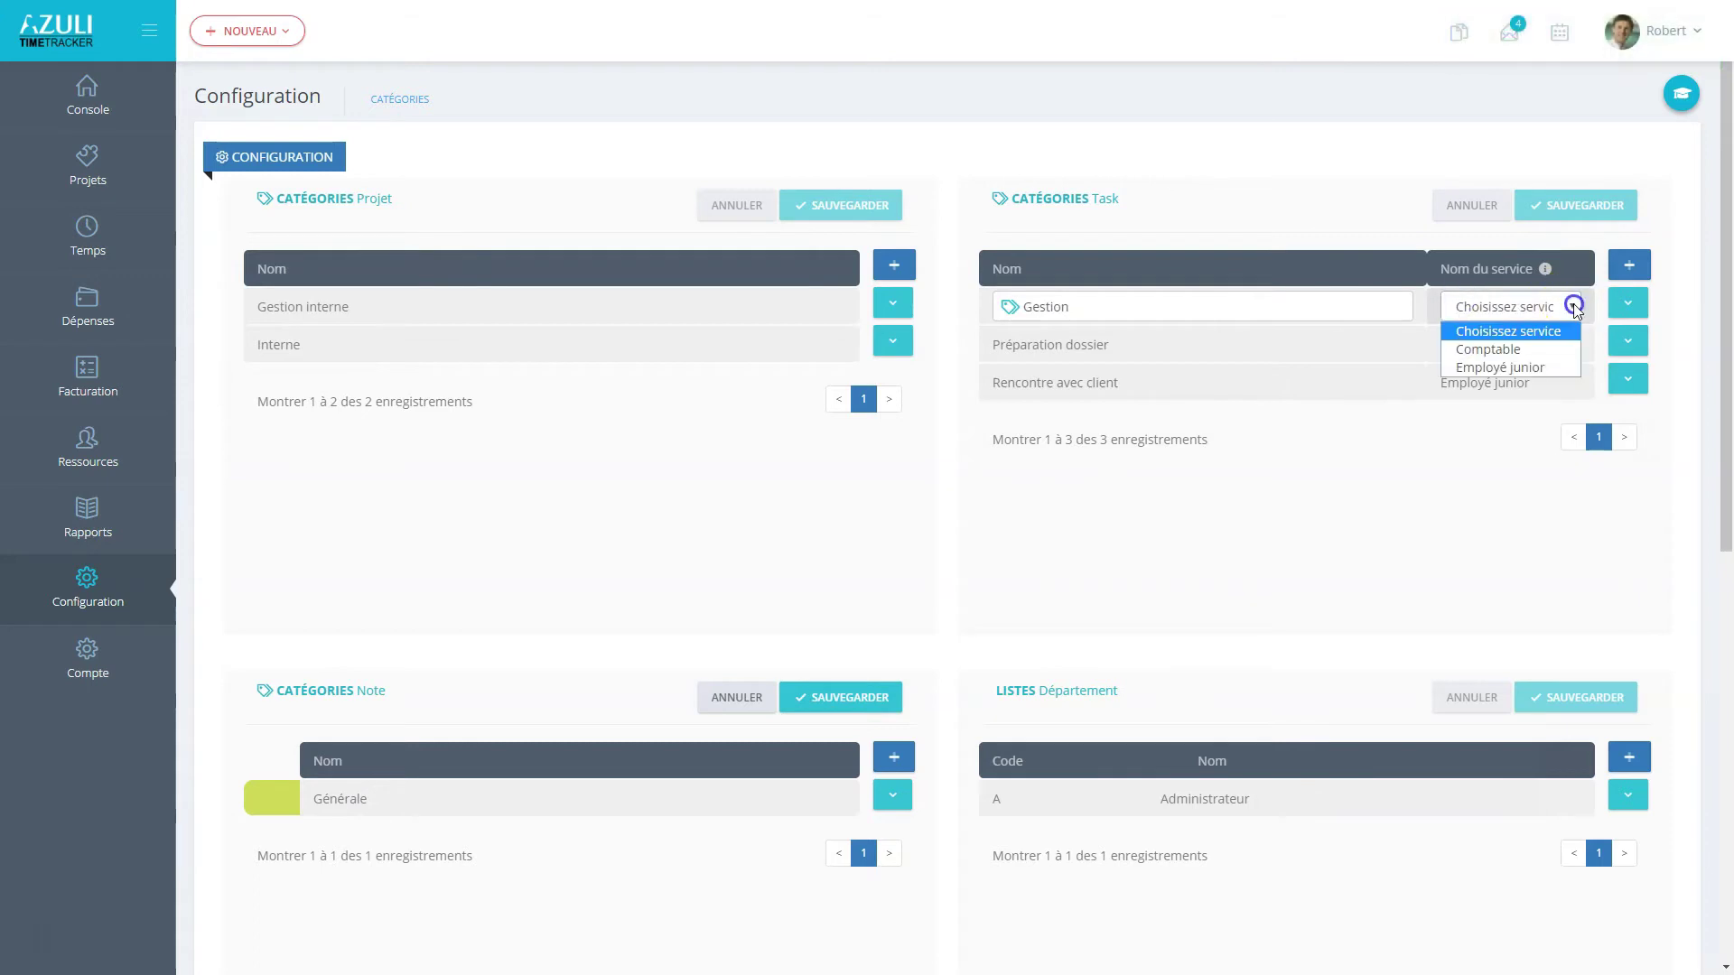
{"action": "left_click", "coordinate": [1496, 346]}
{"action": "left_click", "coordinate": [1560, 208]}
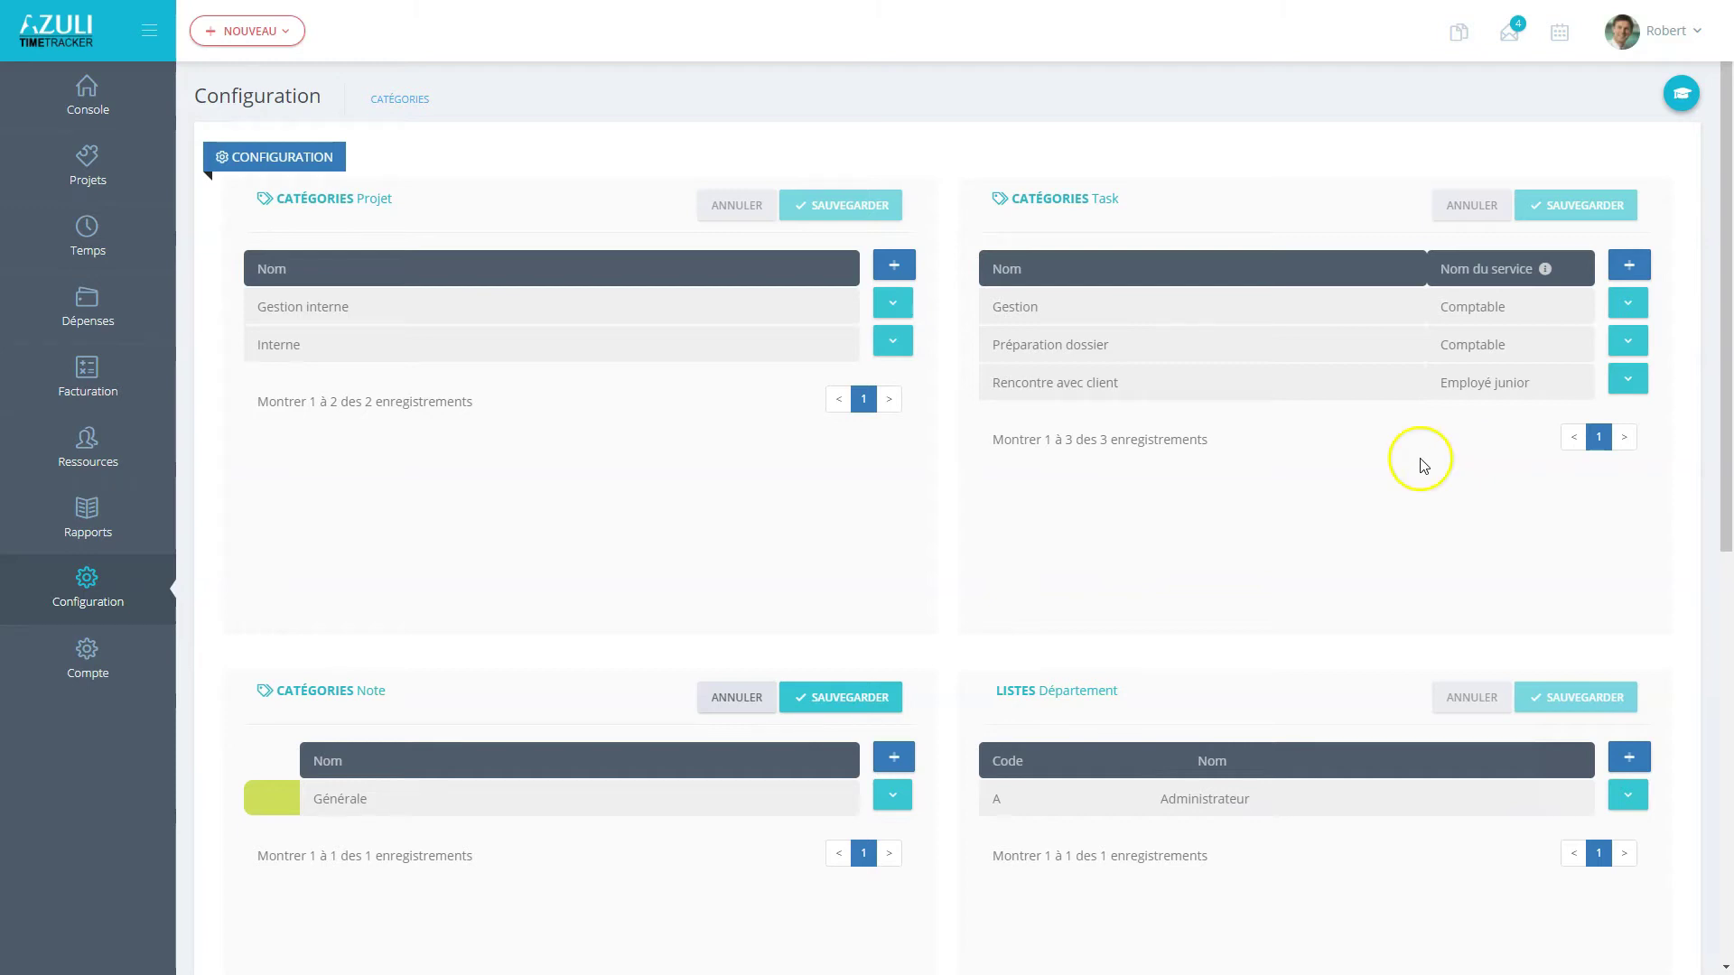
Step: Add a note category named "à faire"
{"action": "scroll", "coordinate": [1412, 473], "scroll_direction": "down", "scroll_amount": 4}
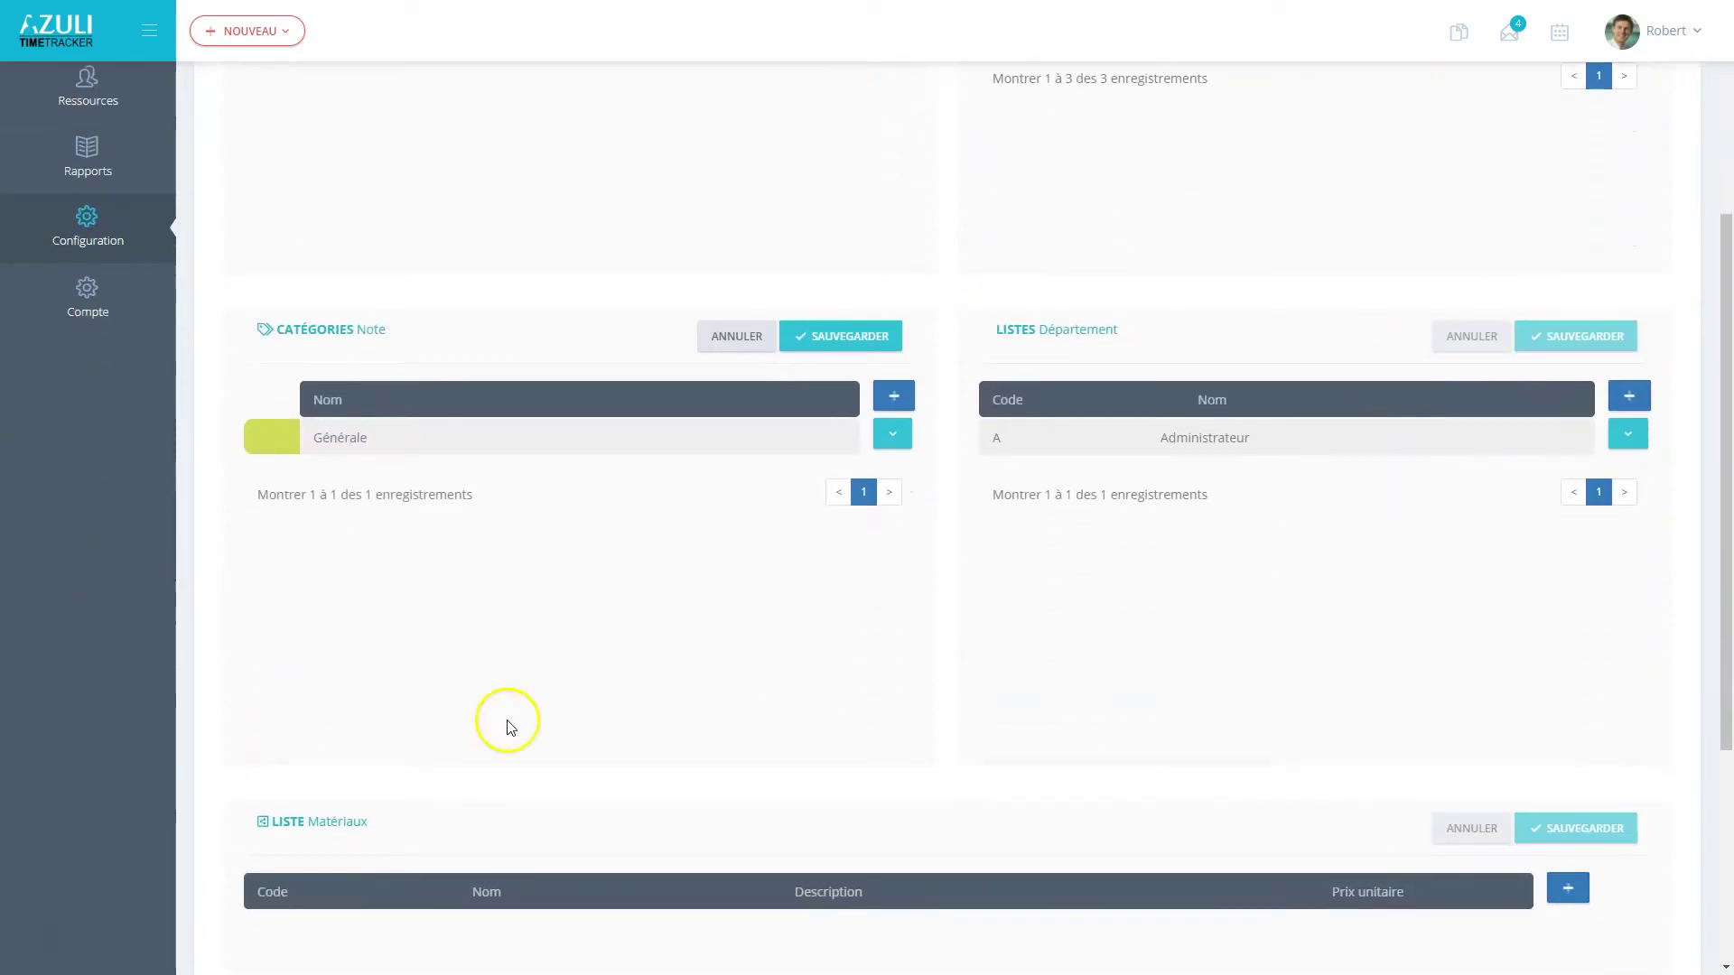
{"action": "left_click", "coordinate": [893, 396]}
{"action": "left_click", "coordinate": [381, 442]}
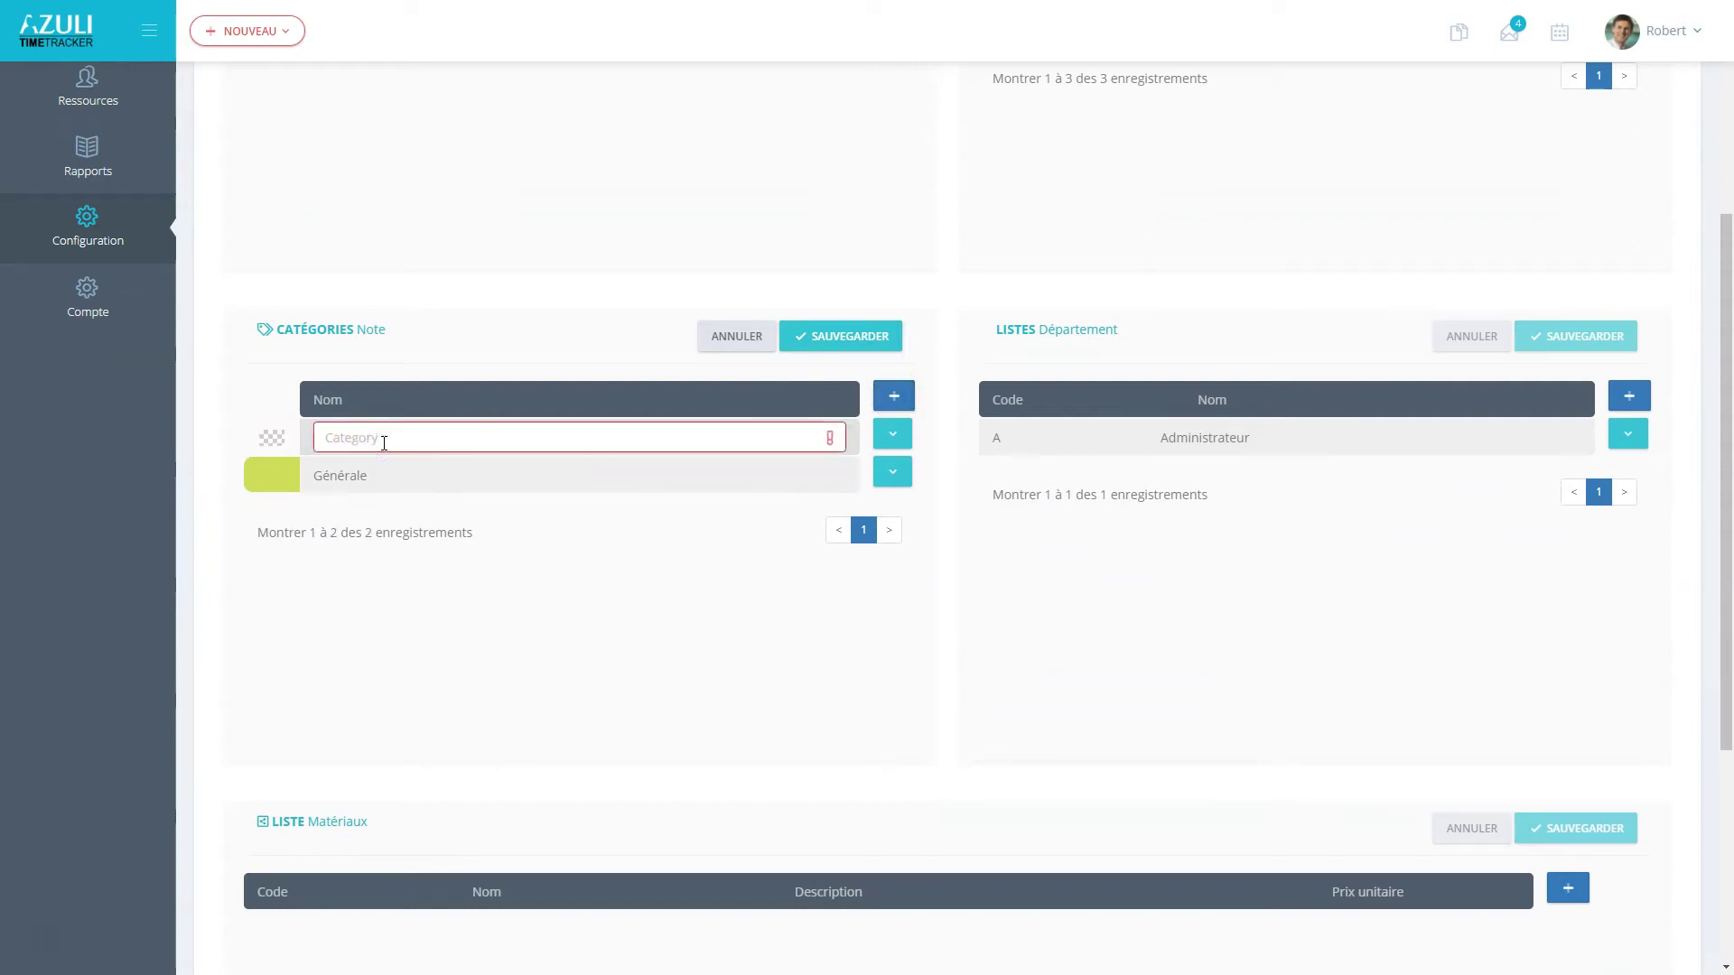
{"action": "type", "text": "à faire"}
{"action": "left_click", "coordinate": [459, 435]}
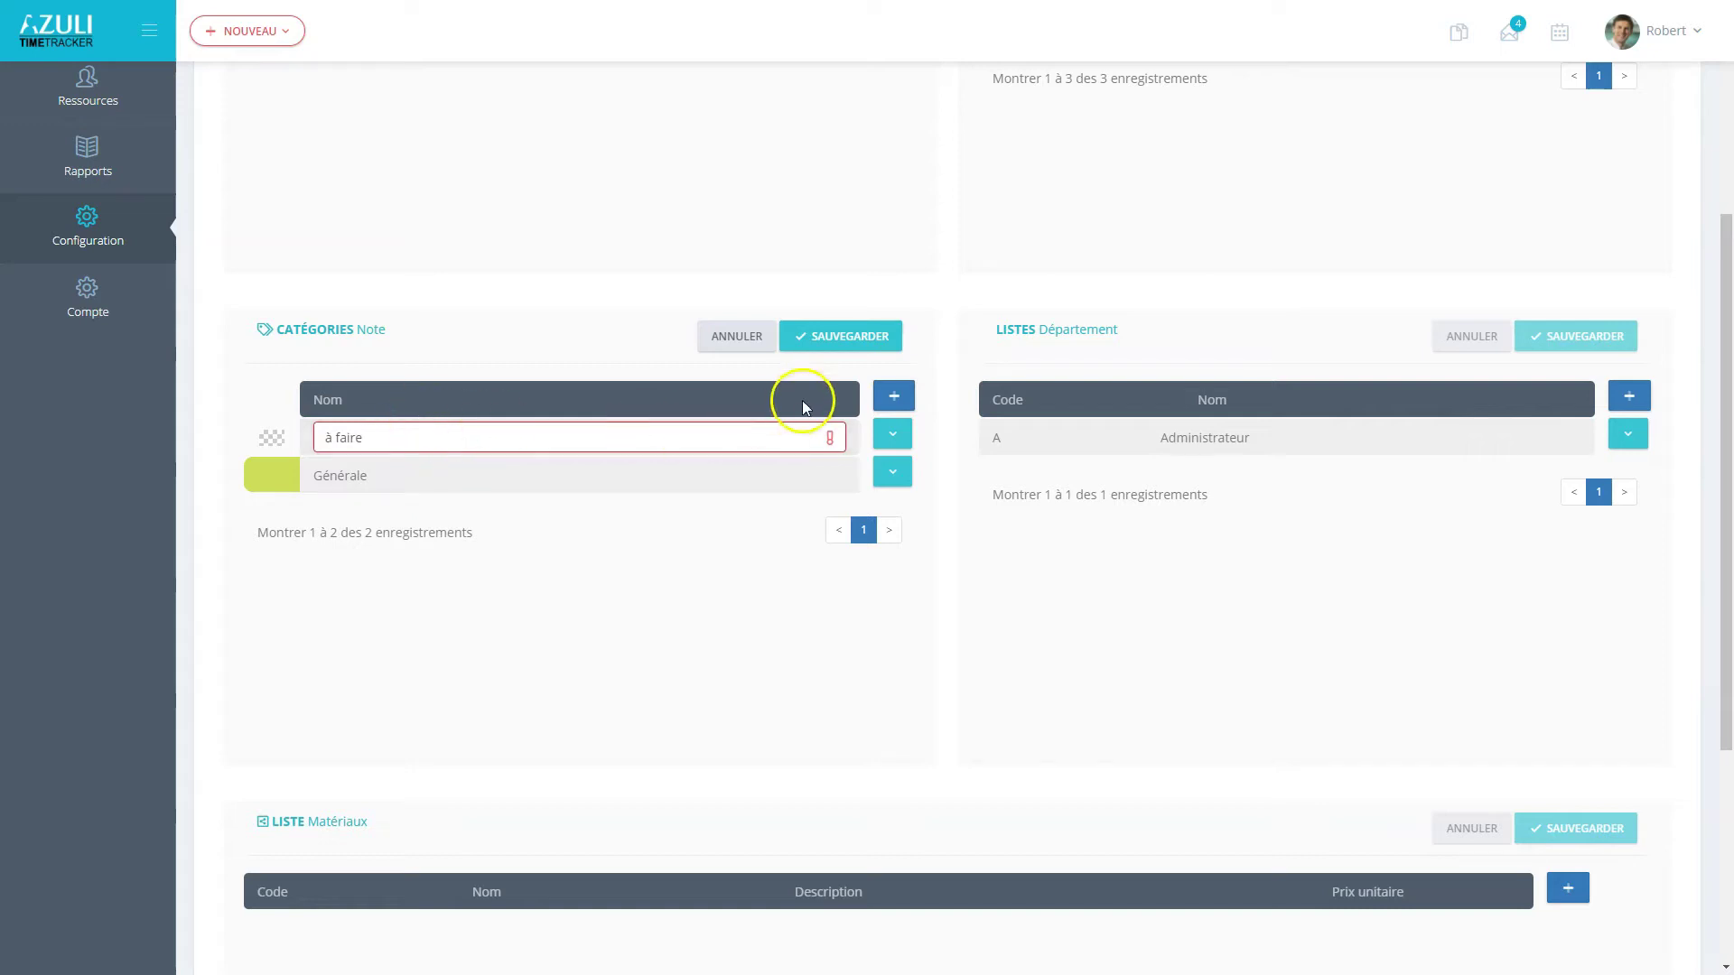
{"action": "key", "text": "Return"}
Step: Add a note category named "important"
{"action": "left_click", "coordinate": [370, 436]}
{"action": "type", "text": "Tmp"}
{"action": "key", "text": "BackSpace"}
{"action": "key", "text": "BackSpace"}
{"action": "key", "text": "BackSpace"}
{"action": "type", "text": "im"}
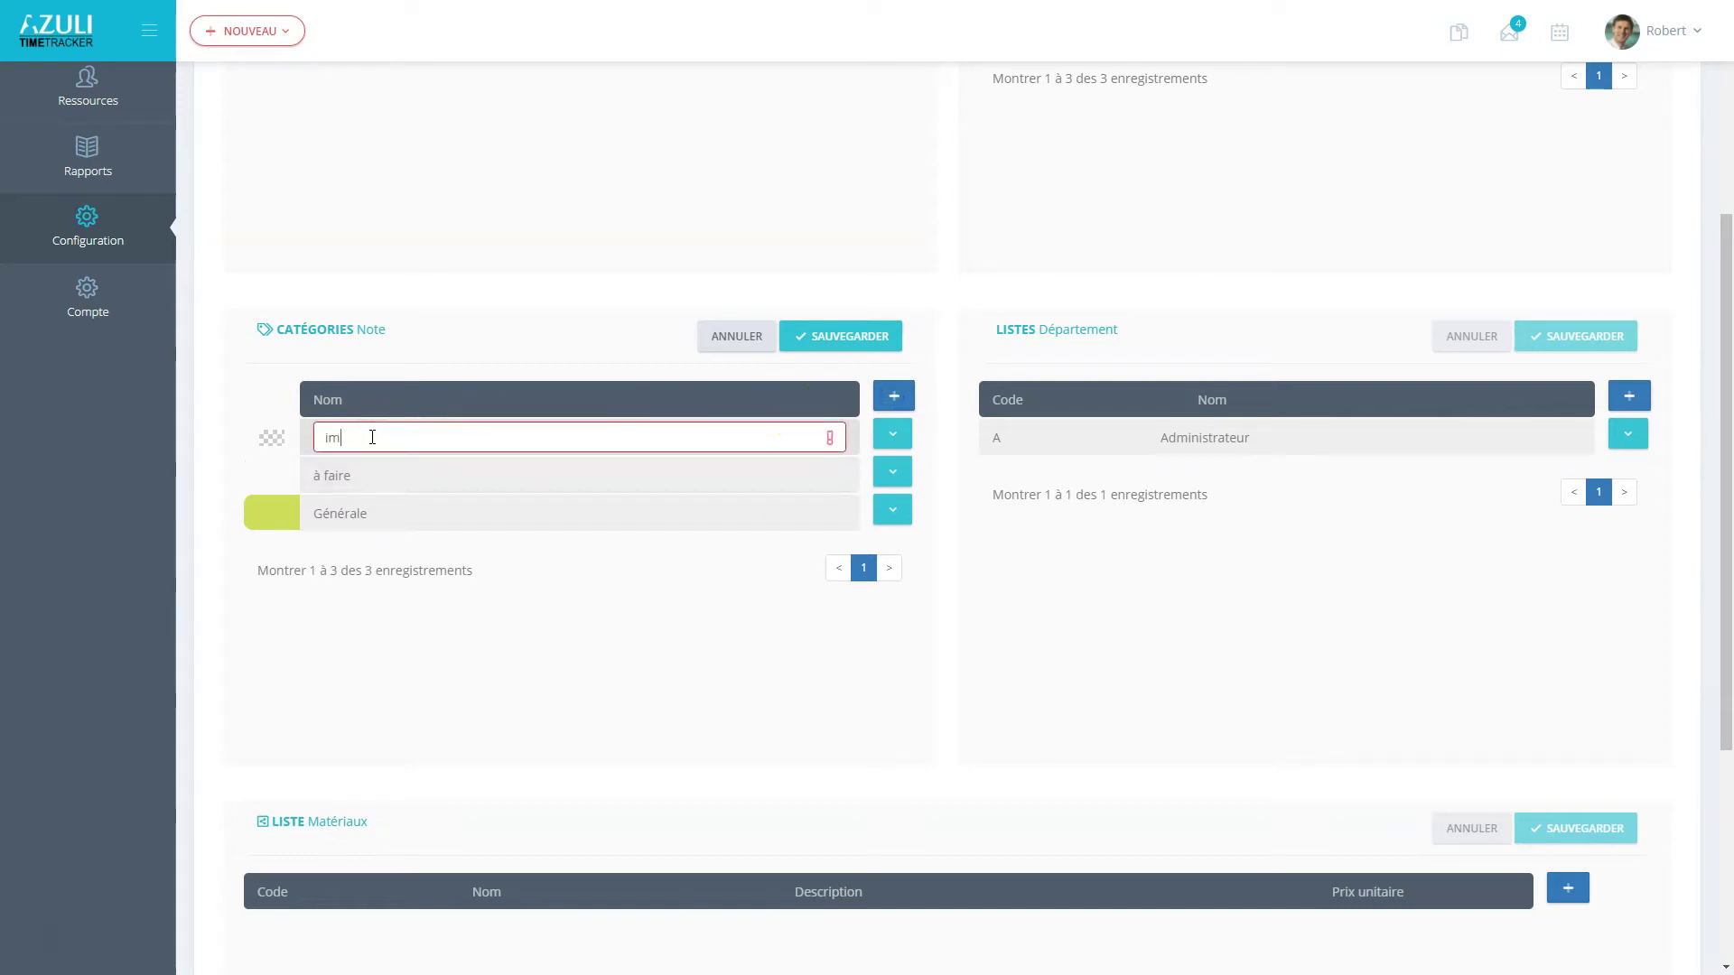
{"action": "type", "text": "poe"}
{"action": "key", "text": "BackSpace"}
{"action": "type", "text": "rtant"}
Step: Add a note category named "urgent" and give it a red colour
{"action": "left_click", "coordinate": [893, 395]}
{"action": "left_click", "coordinate": [398, 428]}
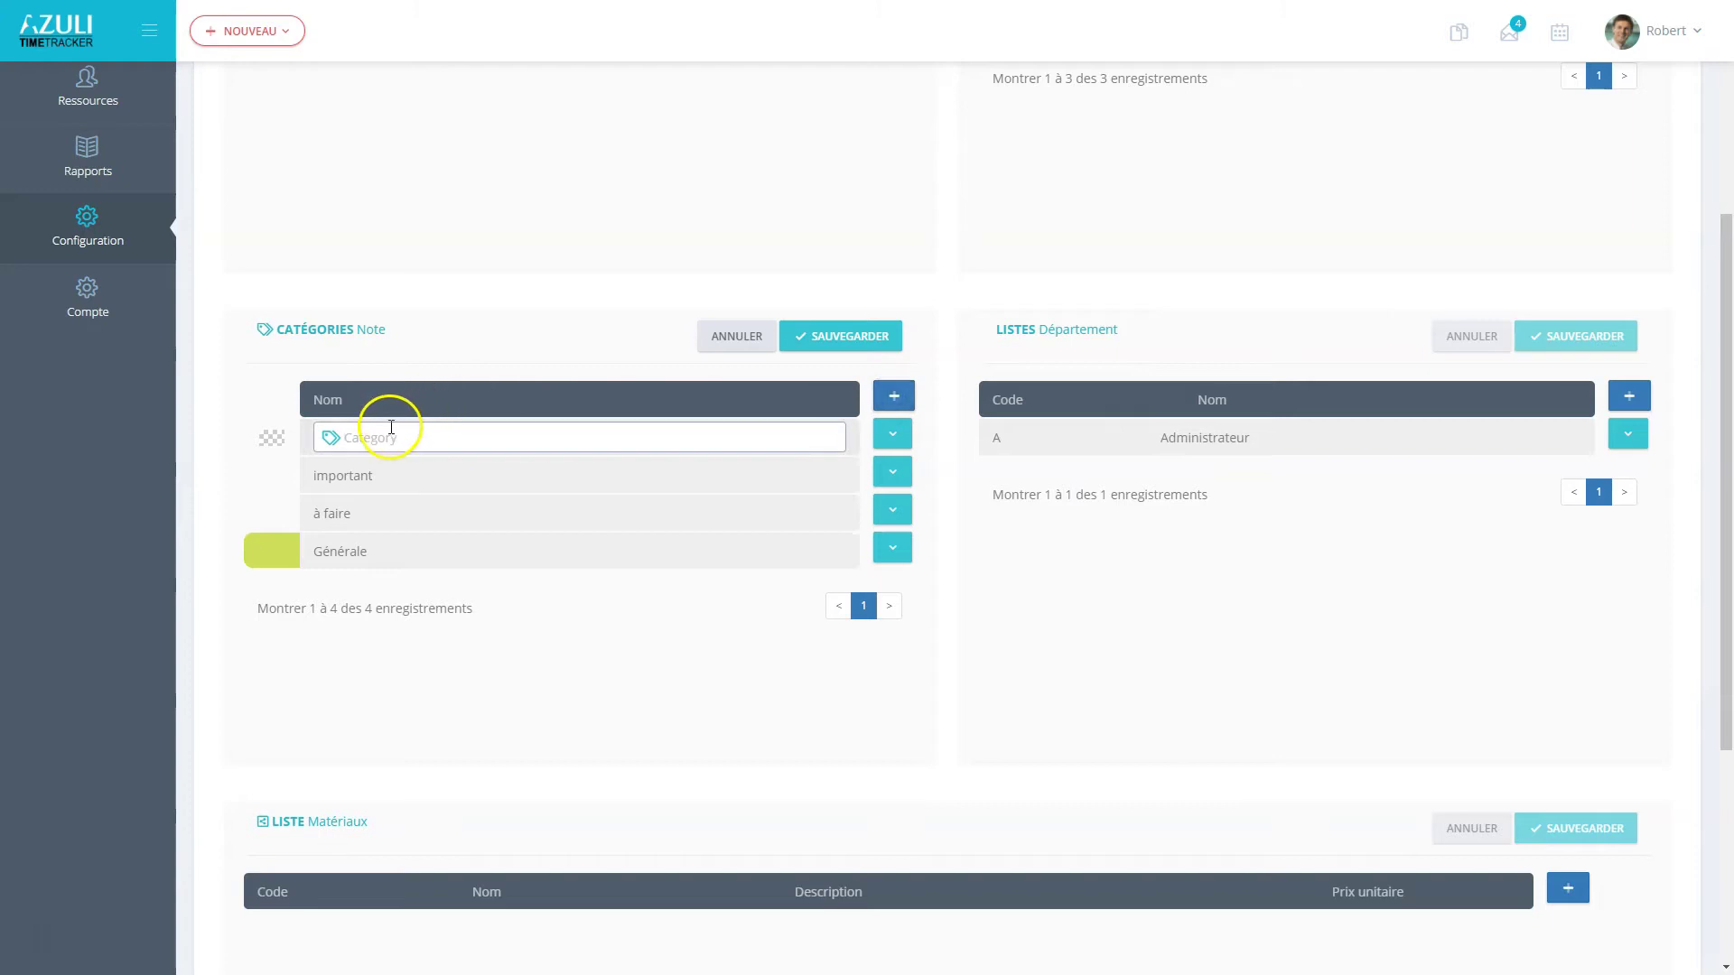
{"action": "type", "text": "urgent"}
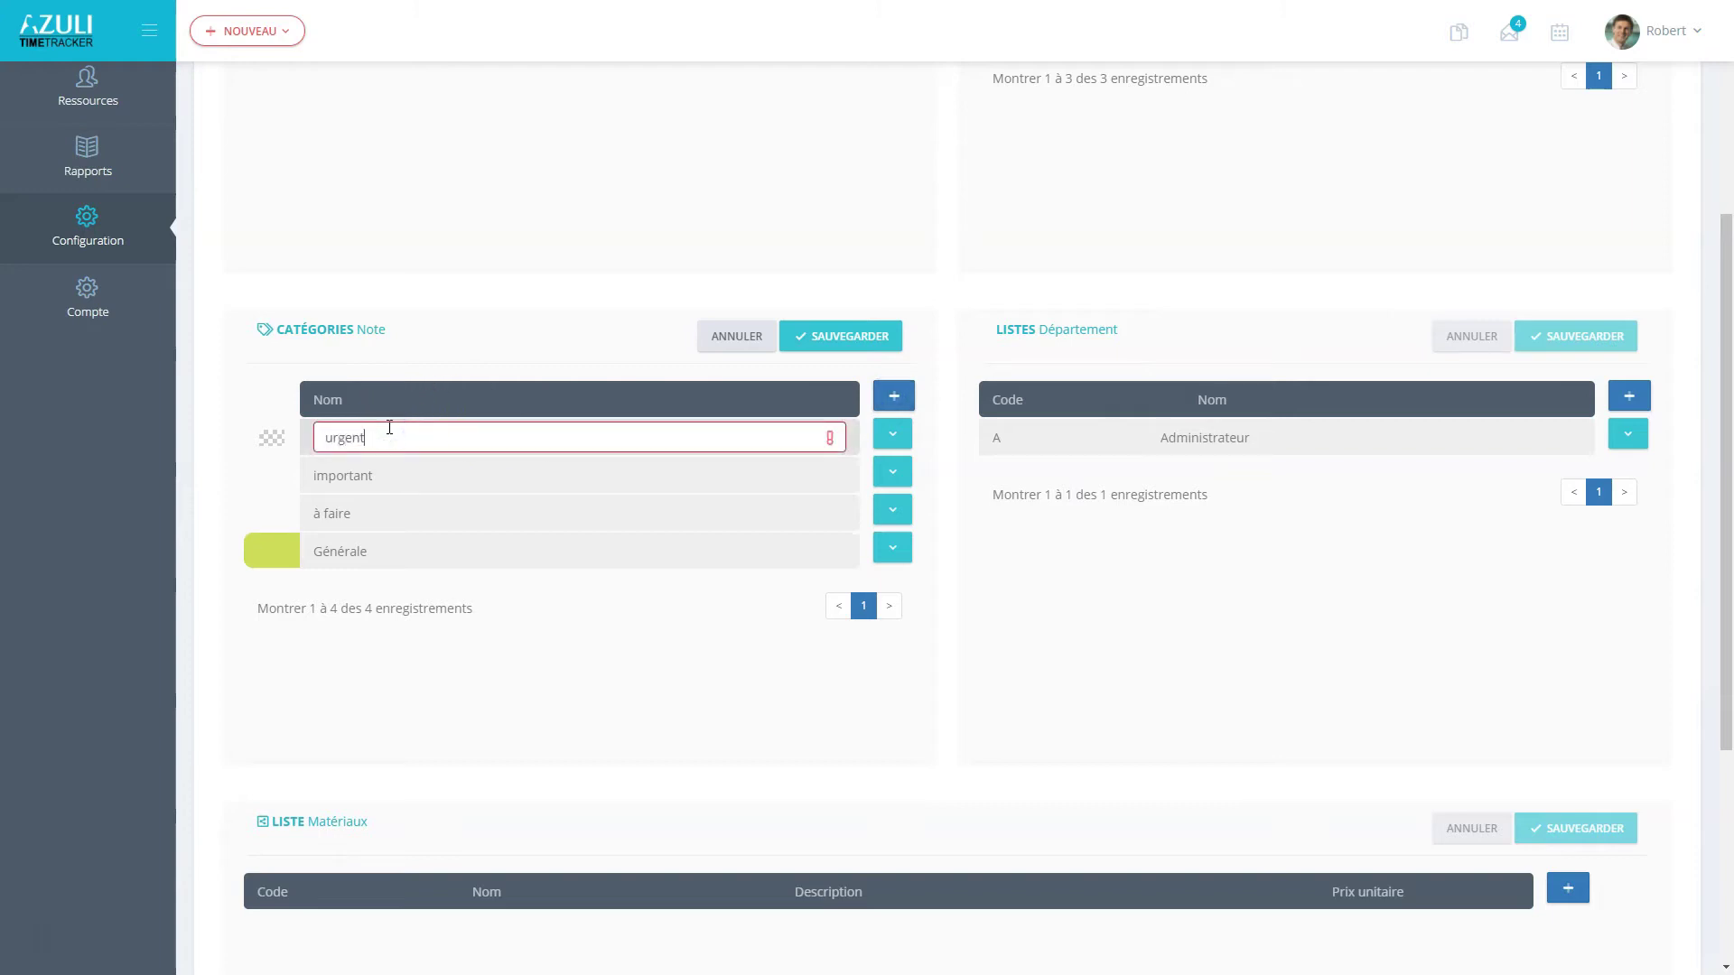
{"action": "left_click", "coordinate": [276, 440]}
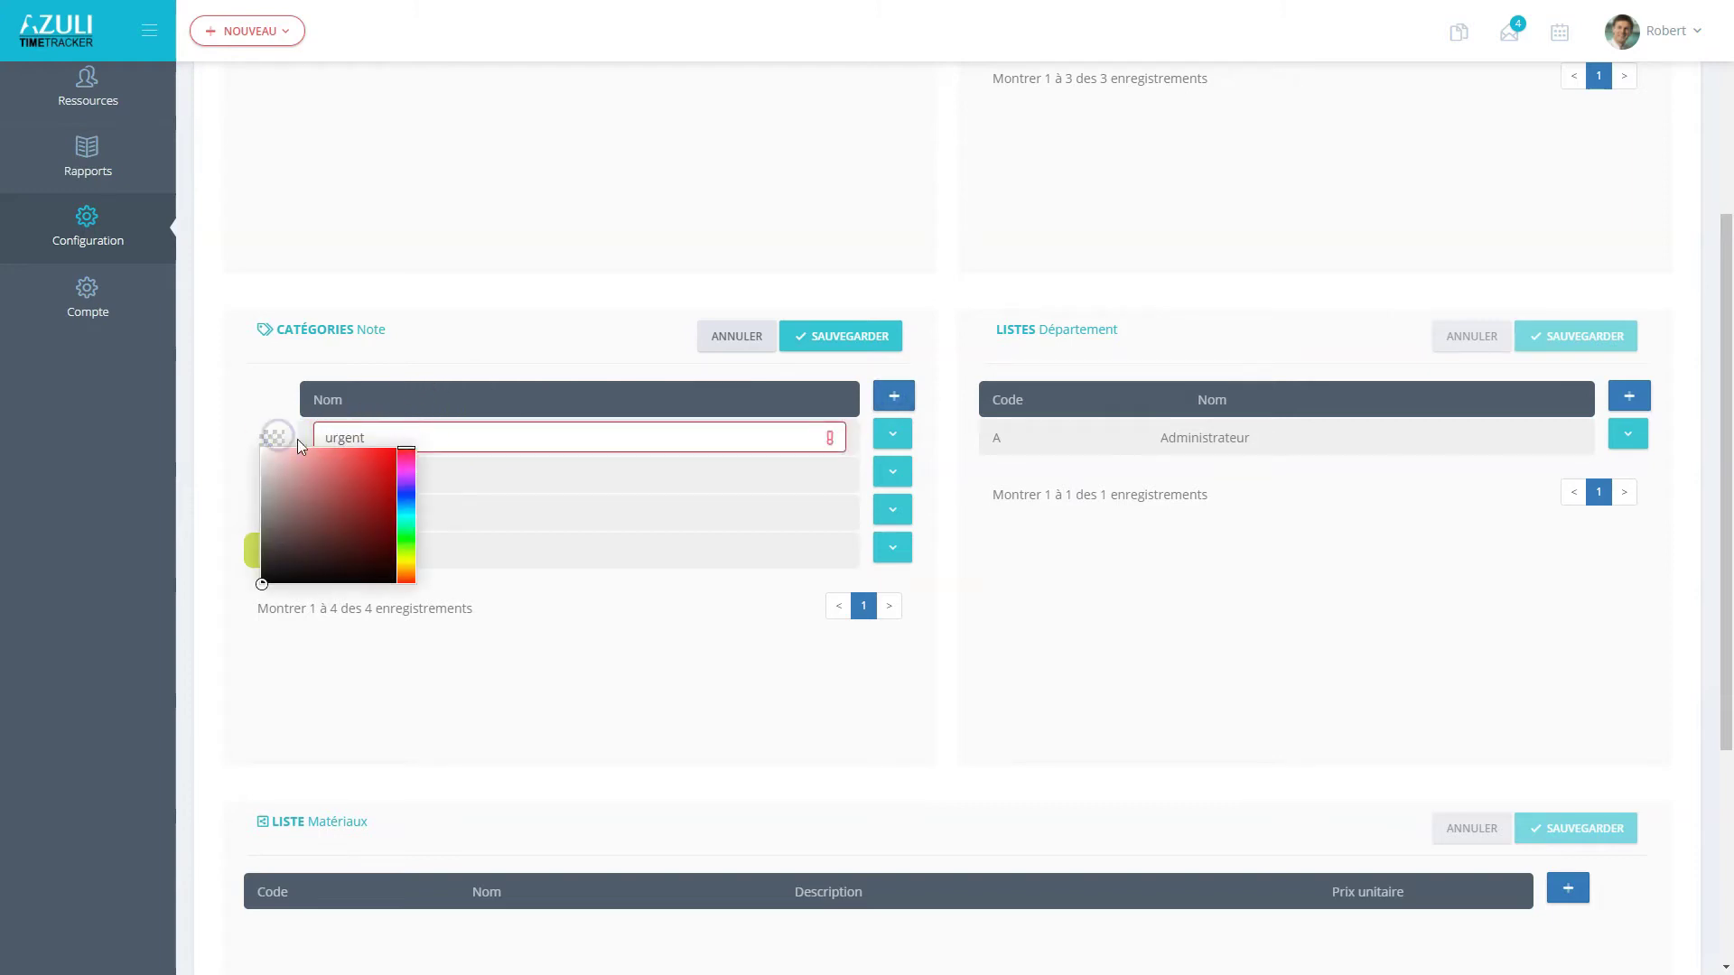
{"action": "left_click", "coordinate": [376, 455]}
Step: Give the note category "important" a yellow colour
{"action": "left_click", "coordinate": [518, 470]}
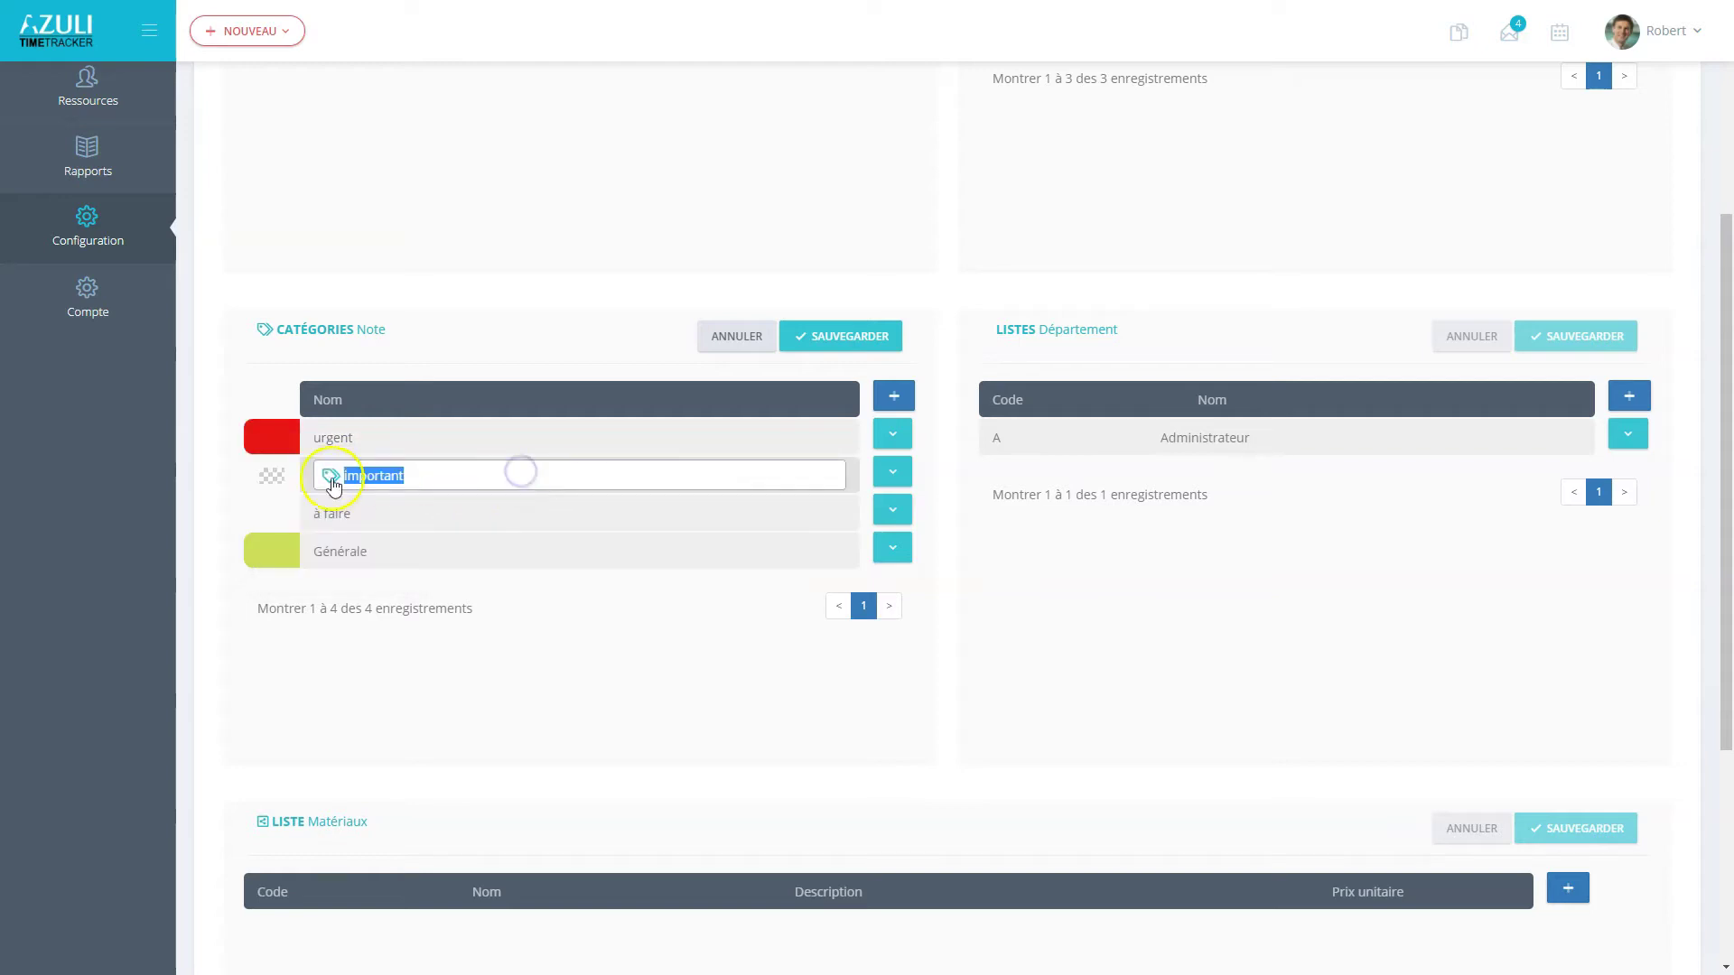
{"action": "left_click", "coordinate": [272, 478]}
{"action": "left_click", "coordinate": [407, 597]}
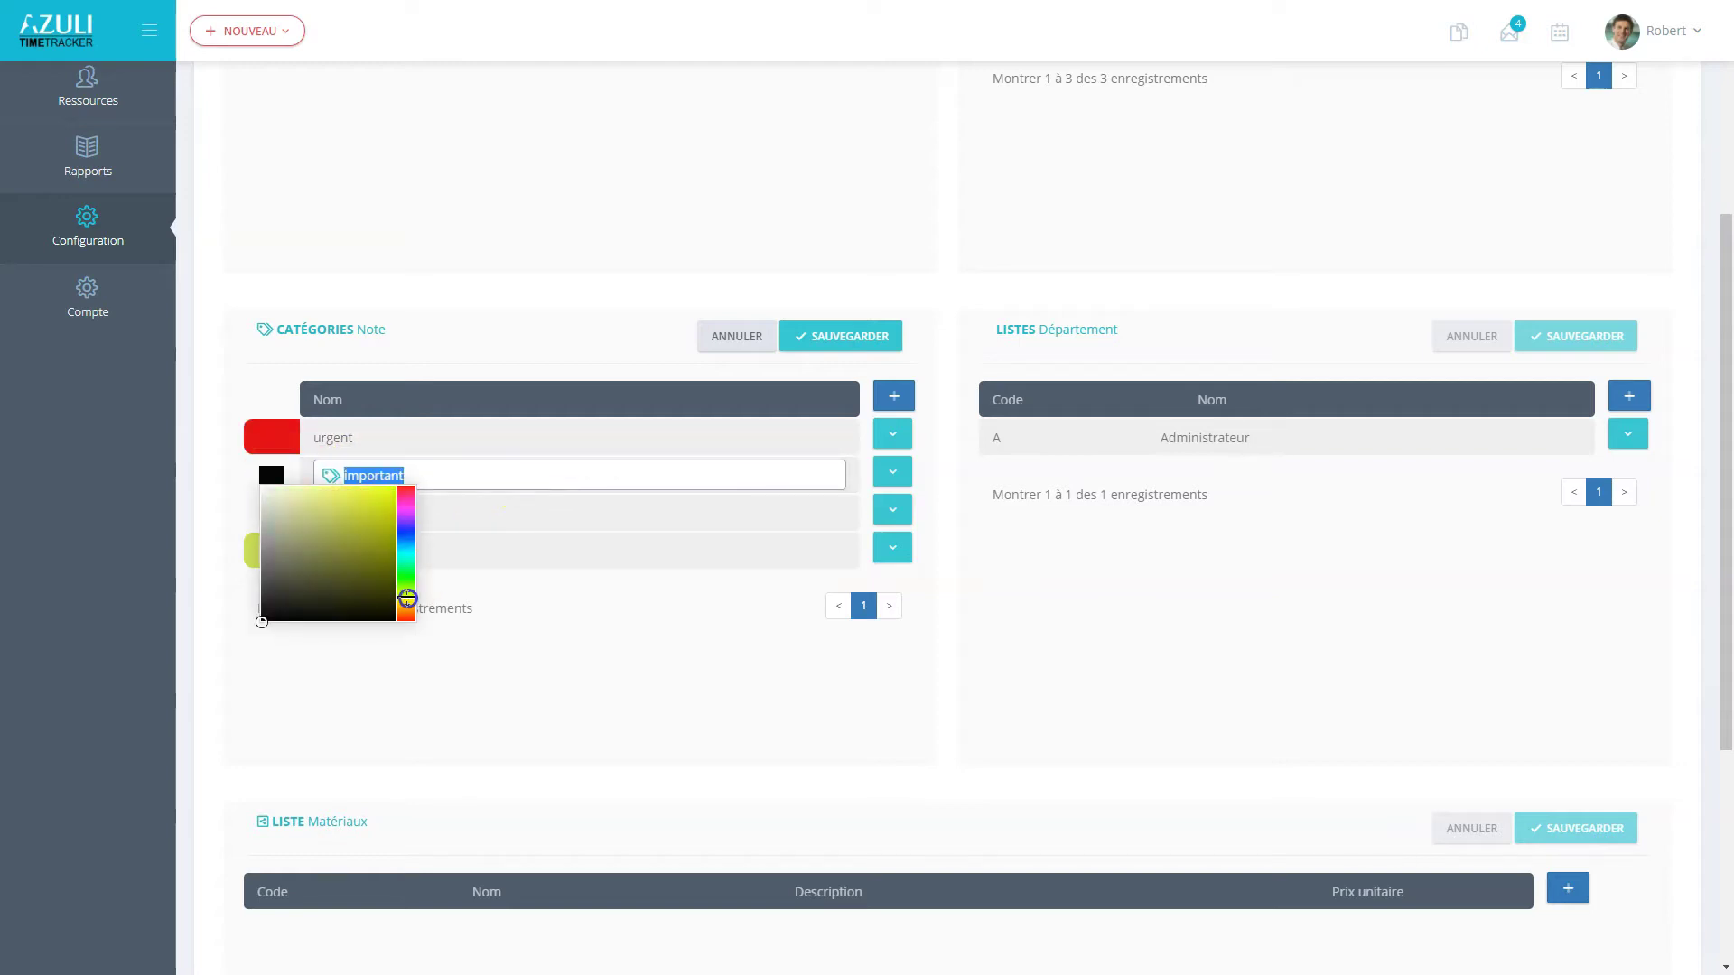
{"action": "left_click", "coordinate": [388, 492]}
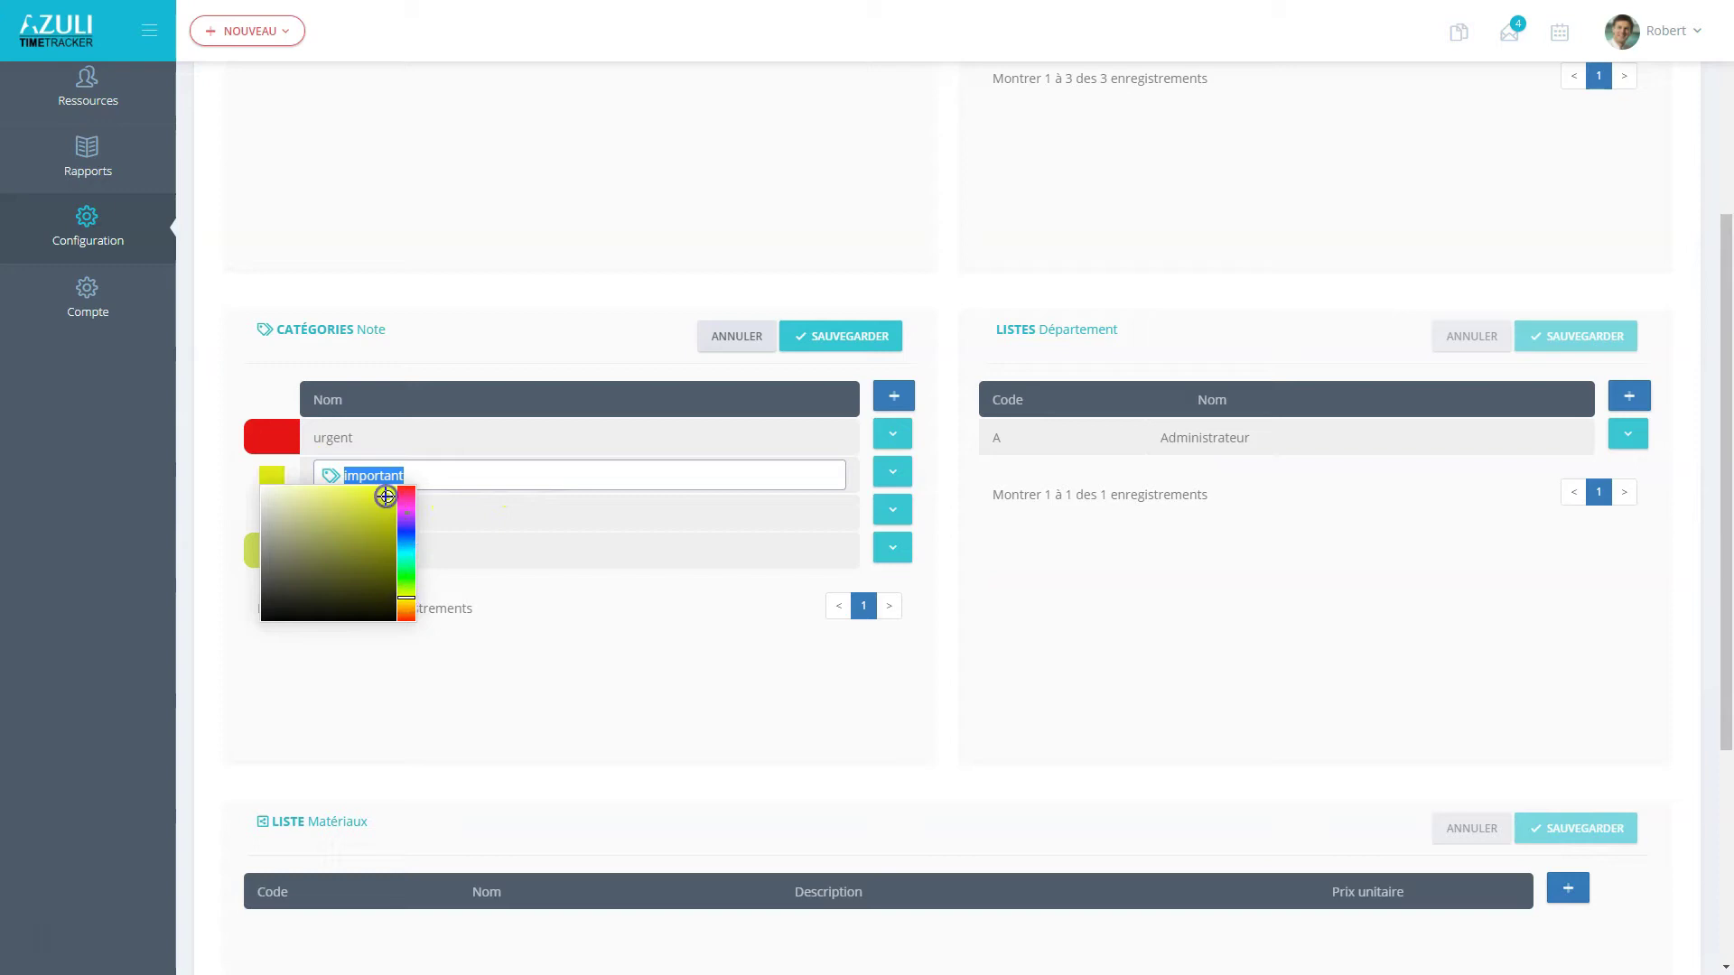
Step: Give the note category "à faire" a blue colour
{"action": "left_click", "coordinate": [509, 510]}
{"action": "left_click", "coordinate": [510, 512]}
{"action": "left_click", "coordinate": [272, 513]}
{"action": "left_click", "coordinate": [411, 579]}
{"action": "left_click", "coordinate": [408, 570]}
{"action": "left_click", "coordinate": [373, 548]}
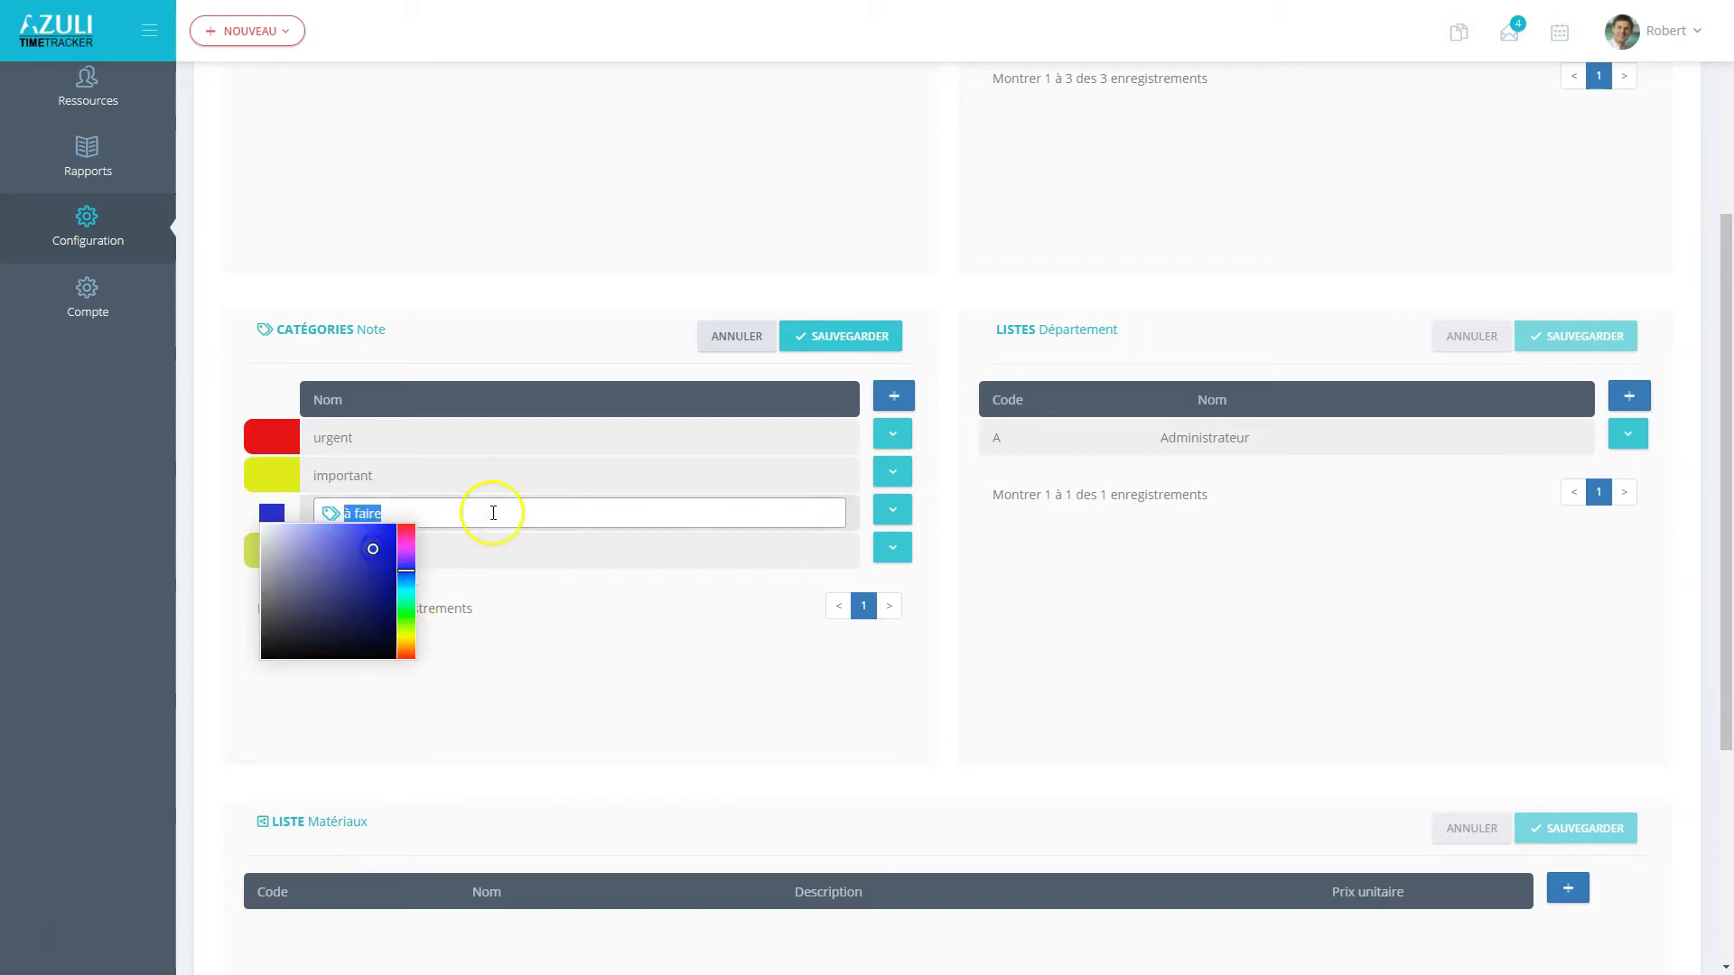
Step: Save the changes to the note categories
{"action": "left_click", "coordinate": [830, 334]}
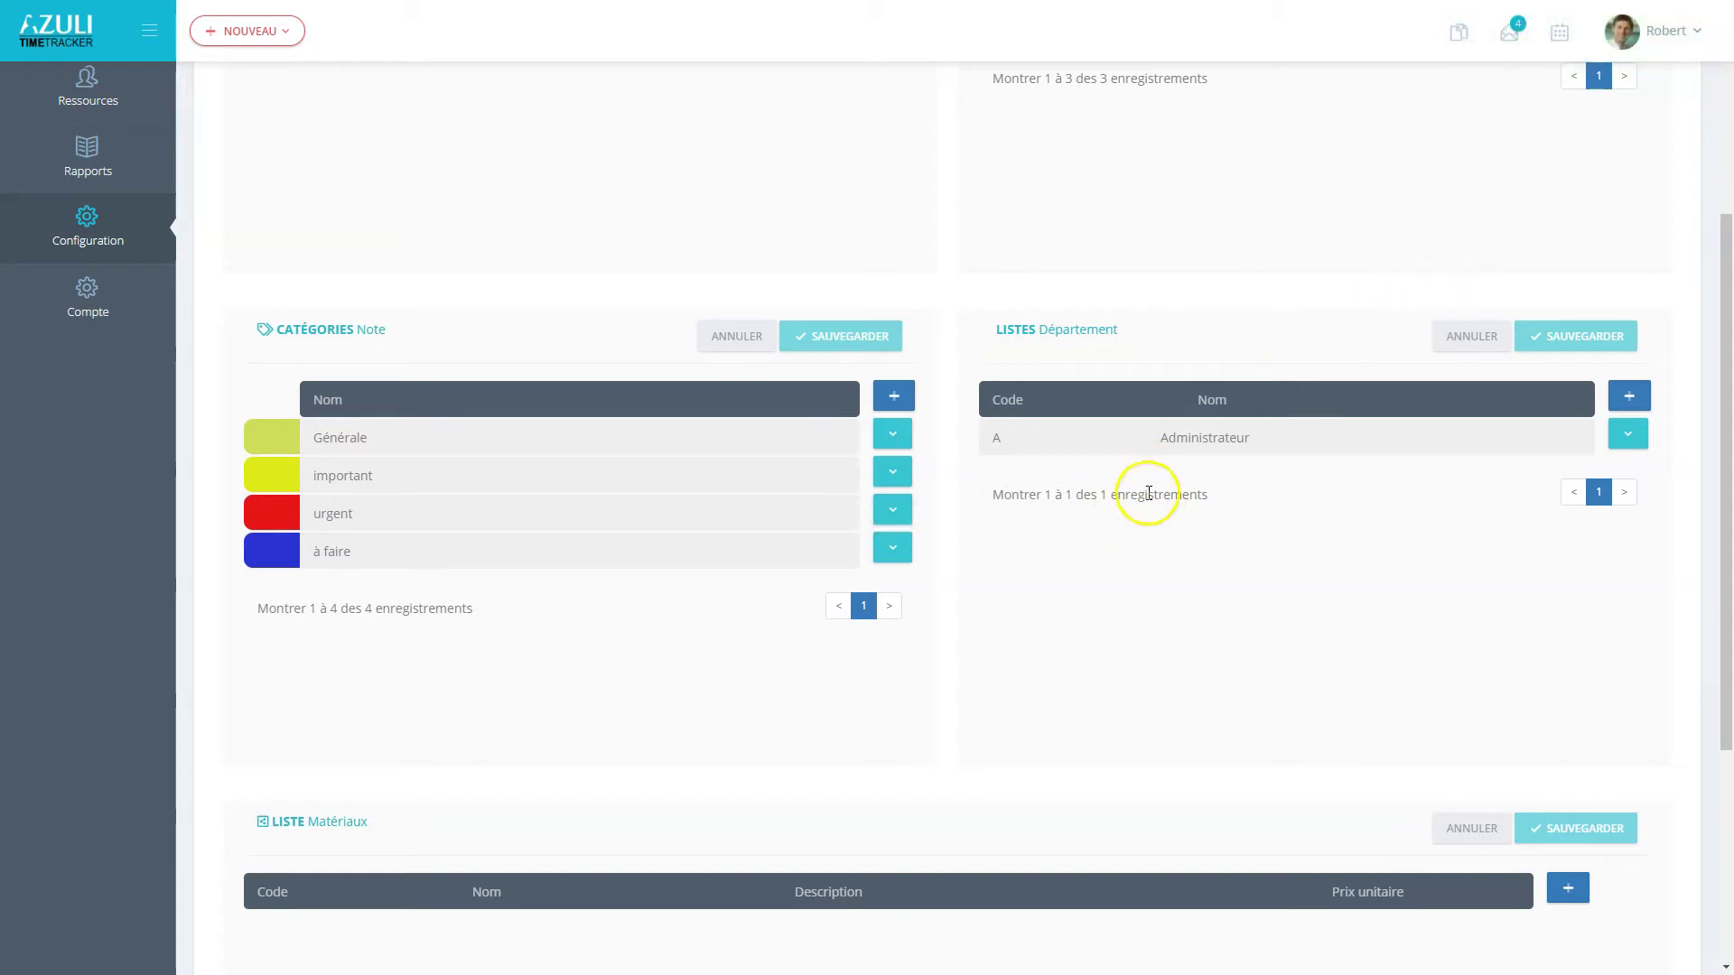
{"action": "left_click", "coordinate": [1362, 540]}
Step: Add a department named "Comptabilité" with the code C
{"action": "left_click", "coordinate": [1629, 395]}
{"action": "left_click", "coordinate": [1080, 437]}
{"action": "left_click", "coordinate": [1267, 443]}
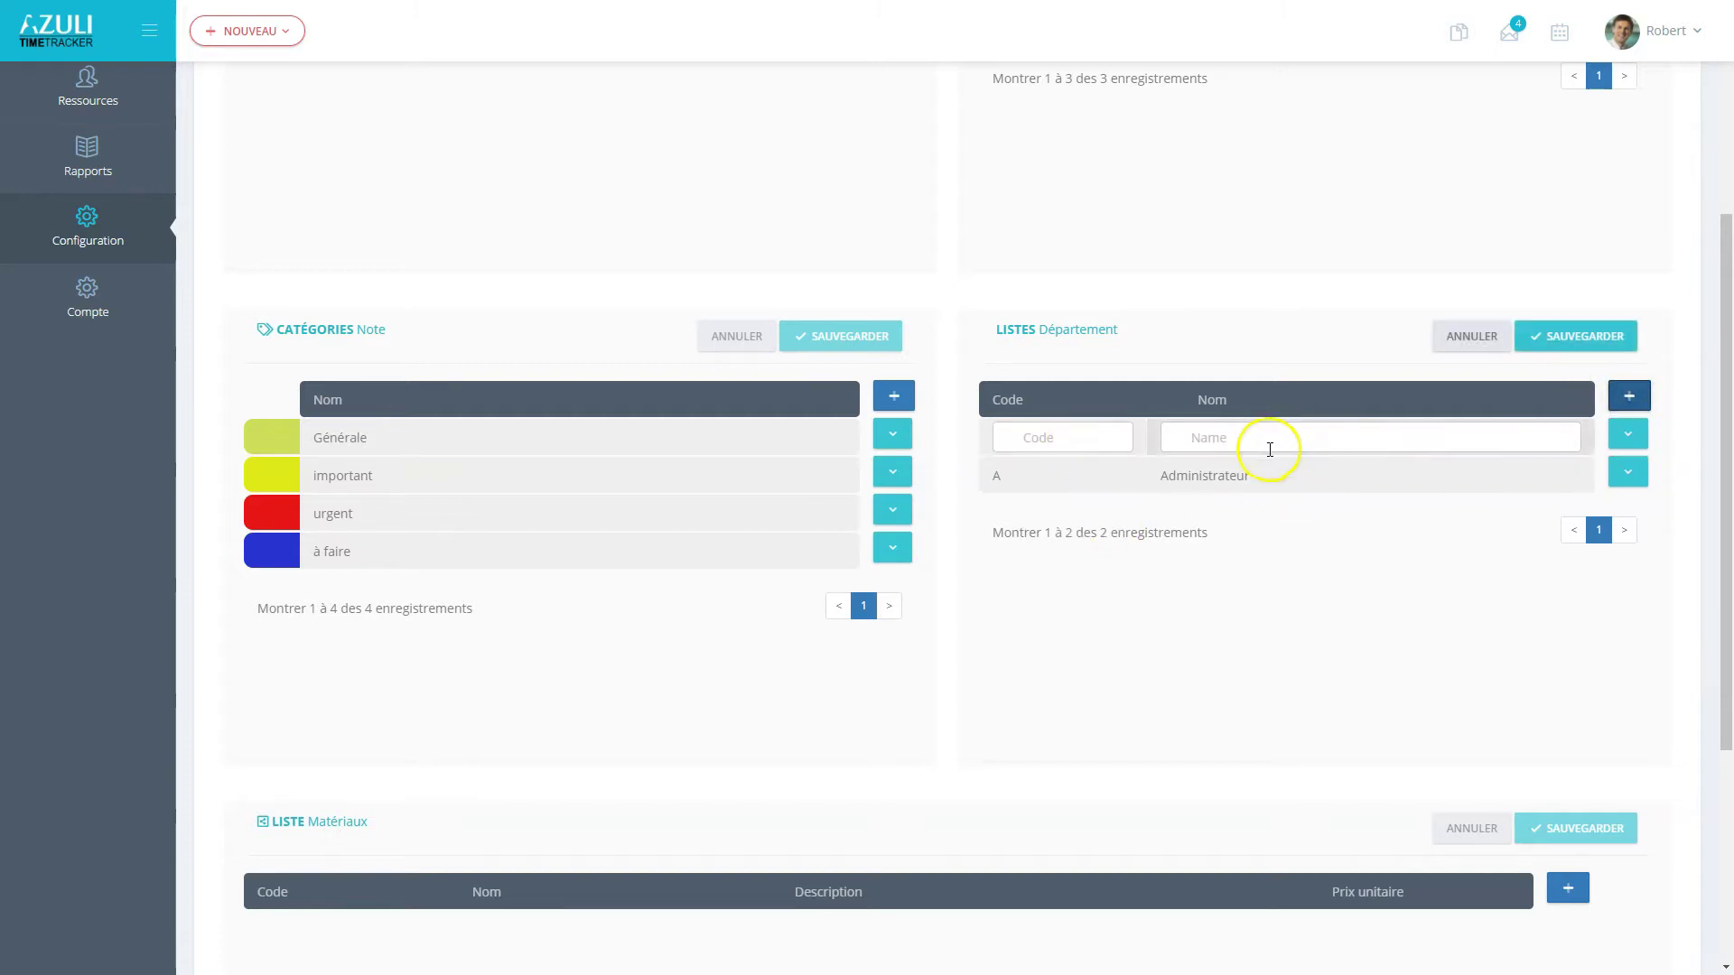
{"action": "type", "text": "Com"}
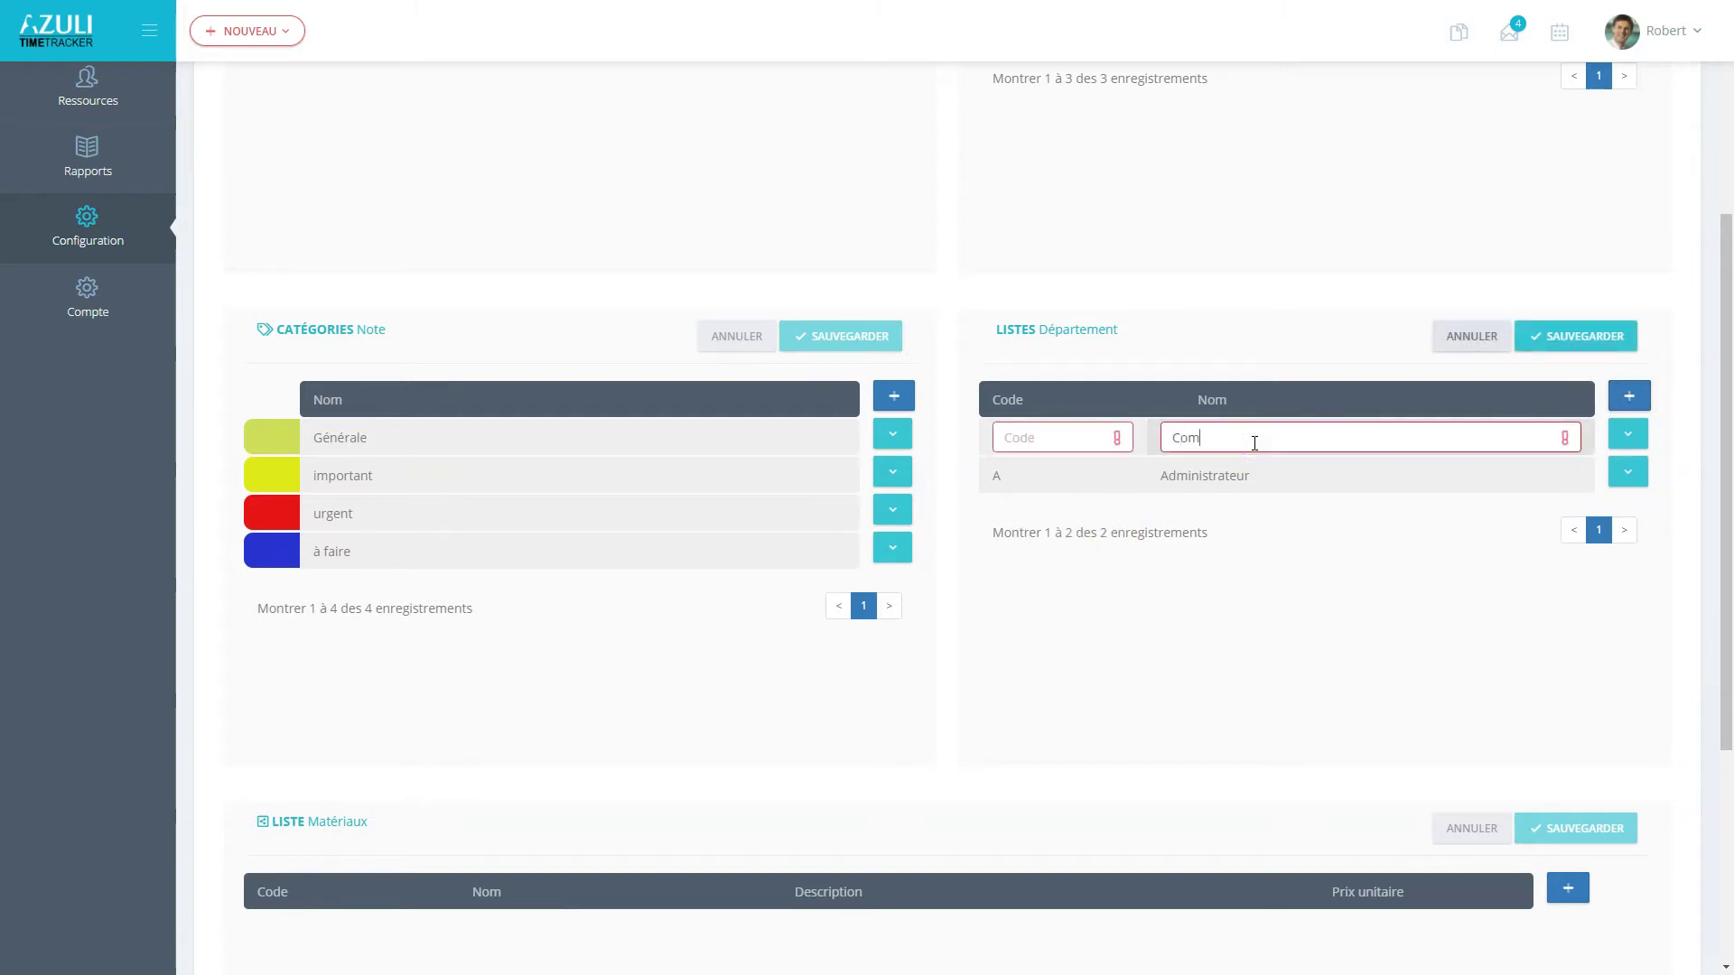
{"action": "type", "text": "ptabilité"}
{"action": "left_click", "coordinate": [1001, 439]}
{"action": "type", "text": "C"}
{"action": "left_click", "coordinate": [1048, 437]}
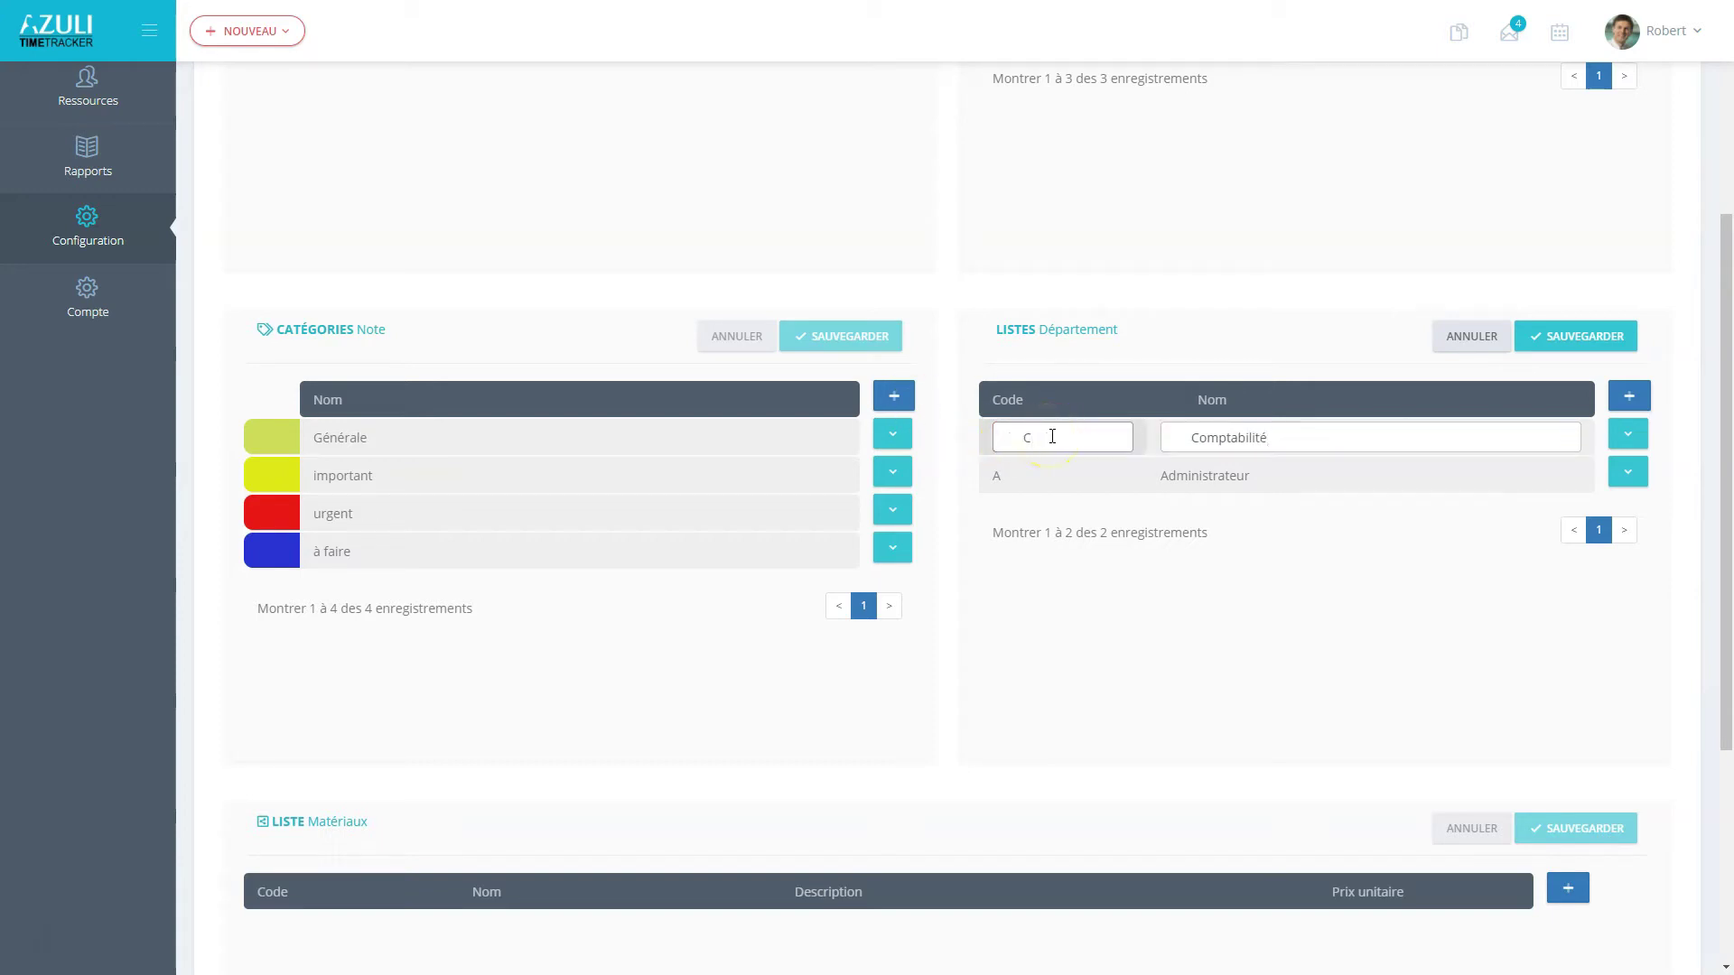
Step: Add a department named "Employés" with the code E and save the department list
{"action": "left_click", "coordinate": [1633, 396]}
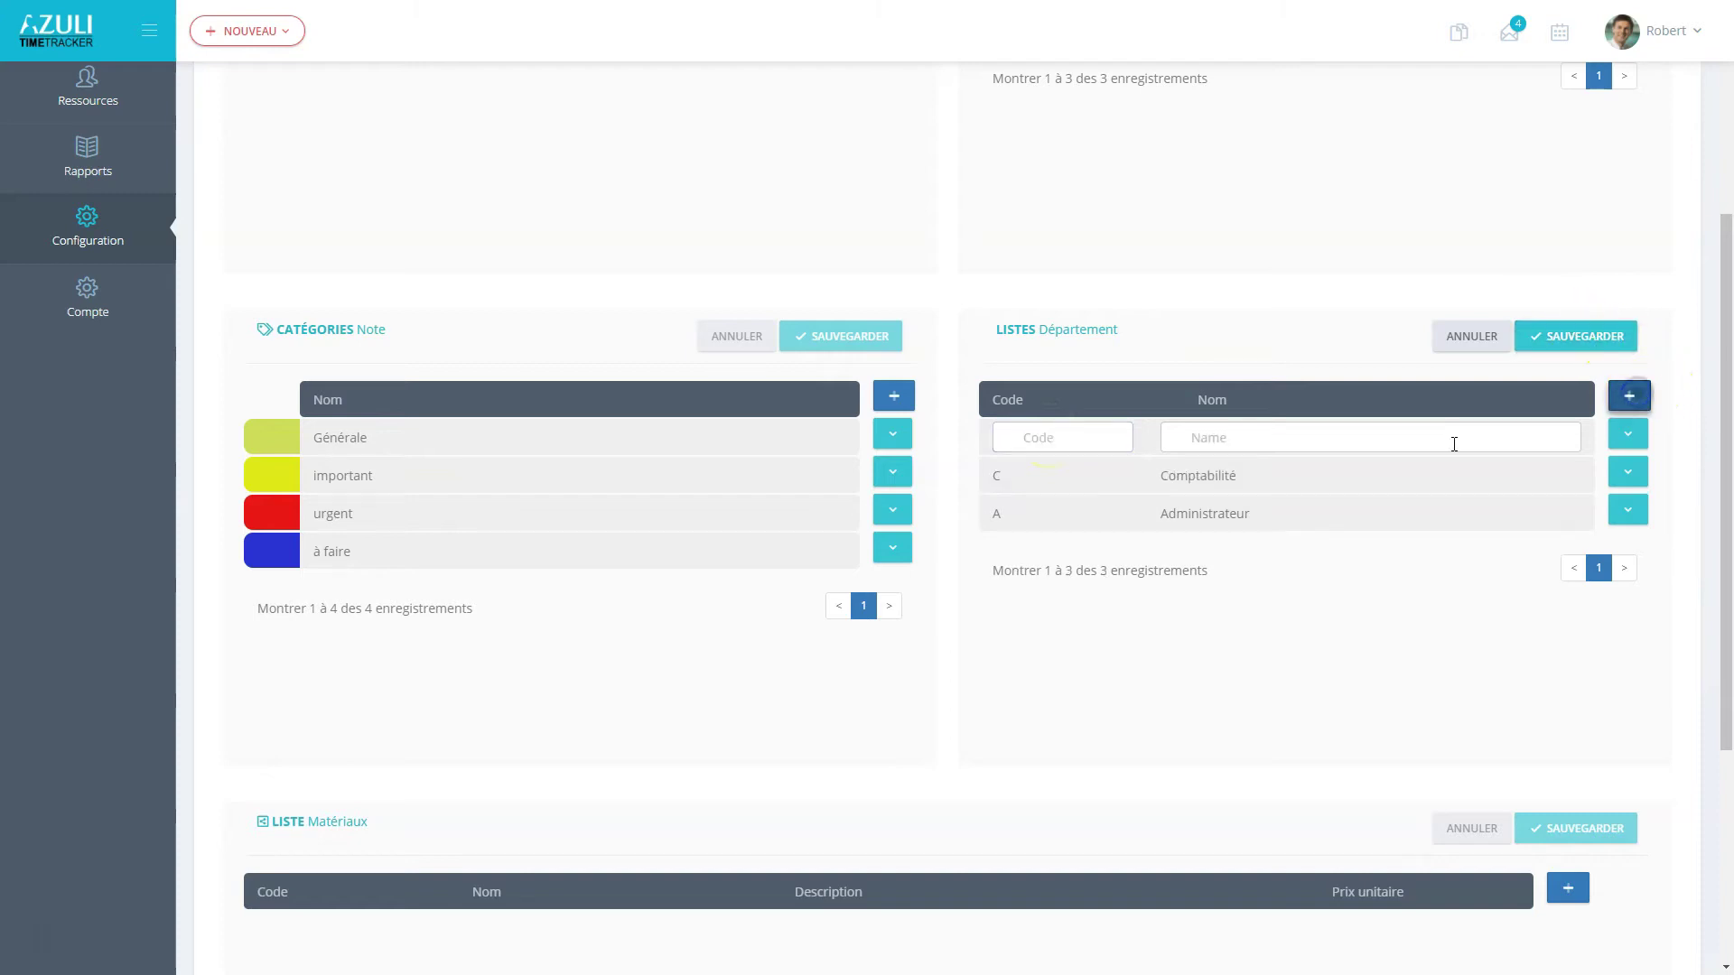
{"action": "left_click", "coordinate": [1037, 437]}
{"action": "type", "text": "E"}
{"action": "left_click", "coordinate": [1235, 440]}
{"action": "type", "text": "Em"}
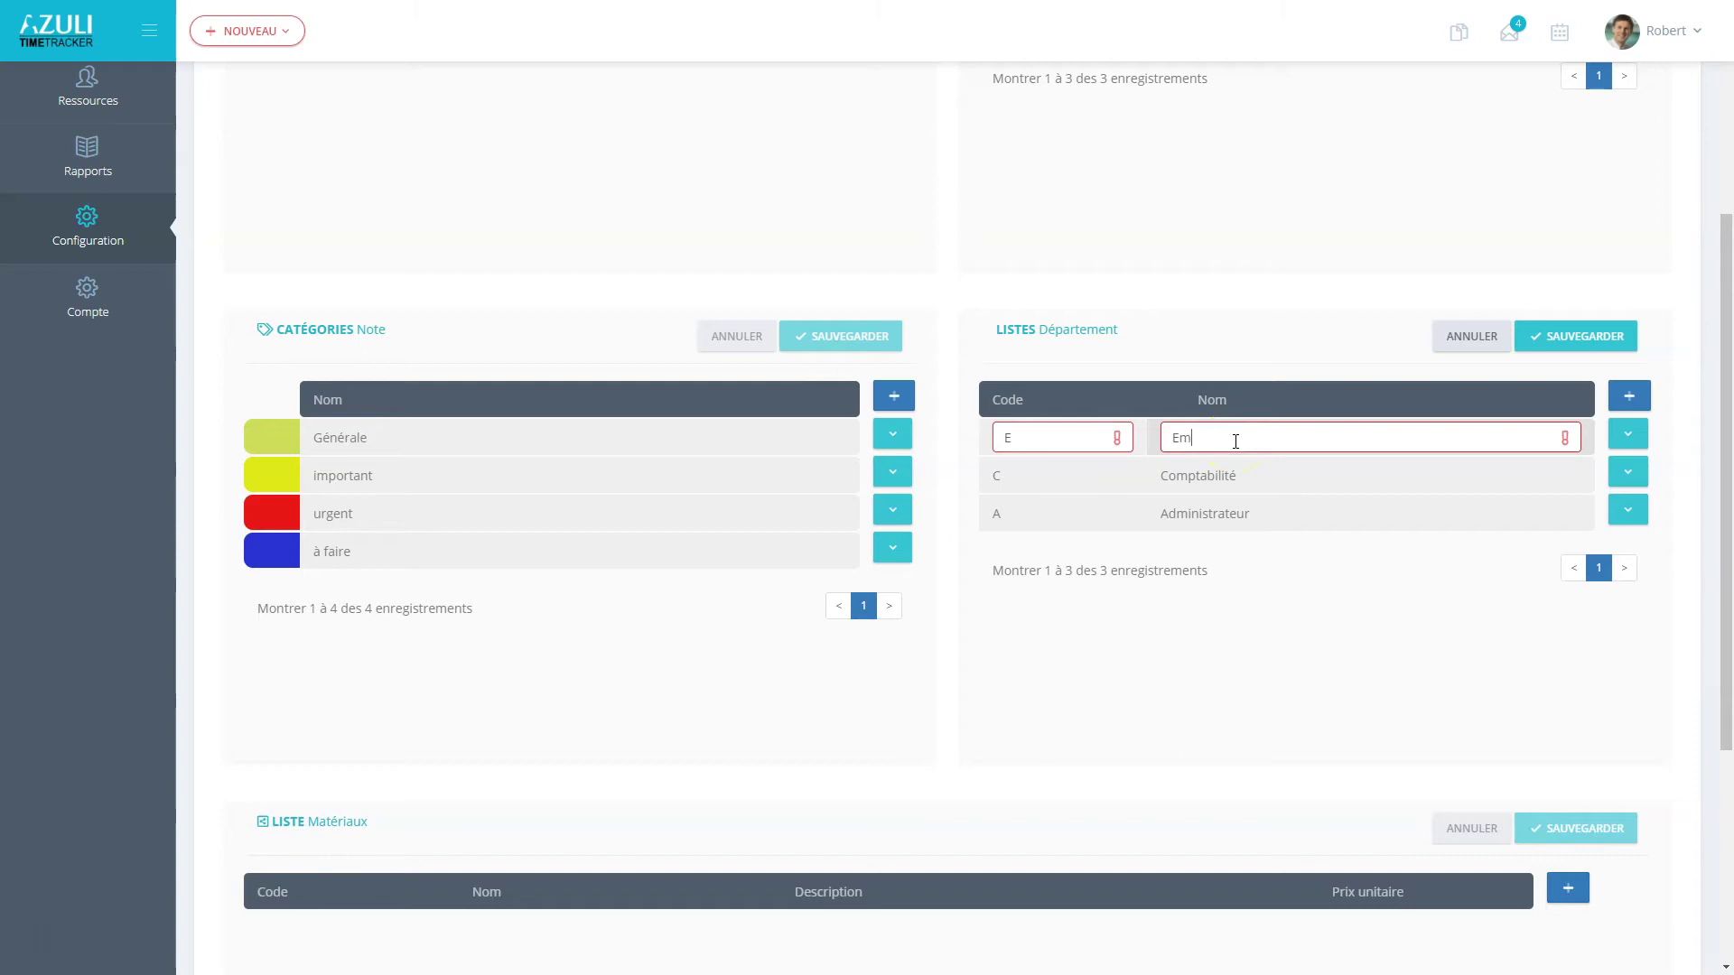
{"action": "type", "text": "p^loyés"}
{"action": "left_click", "coordinate": [1276, 431]}
{"action": "left_click", "coordinate": [1572, 334]}
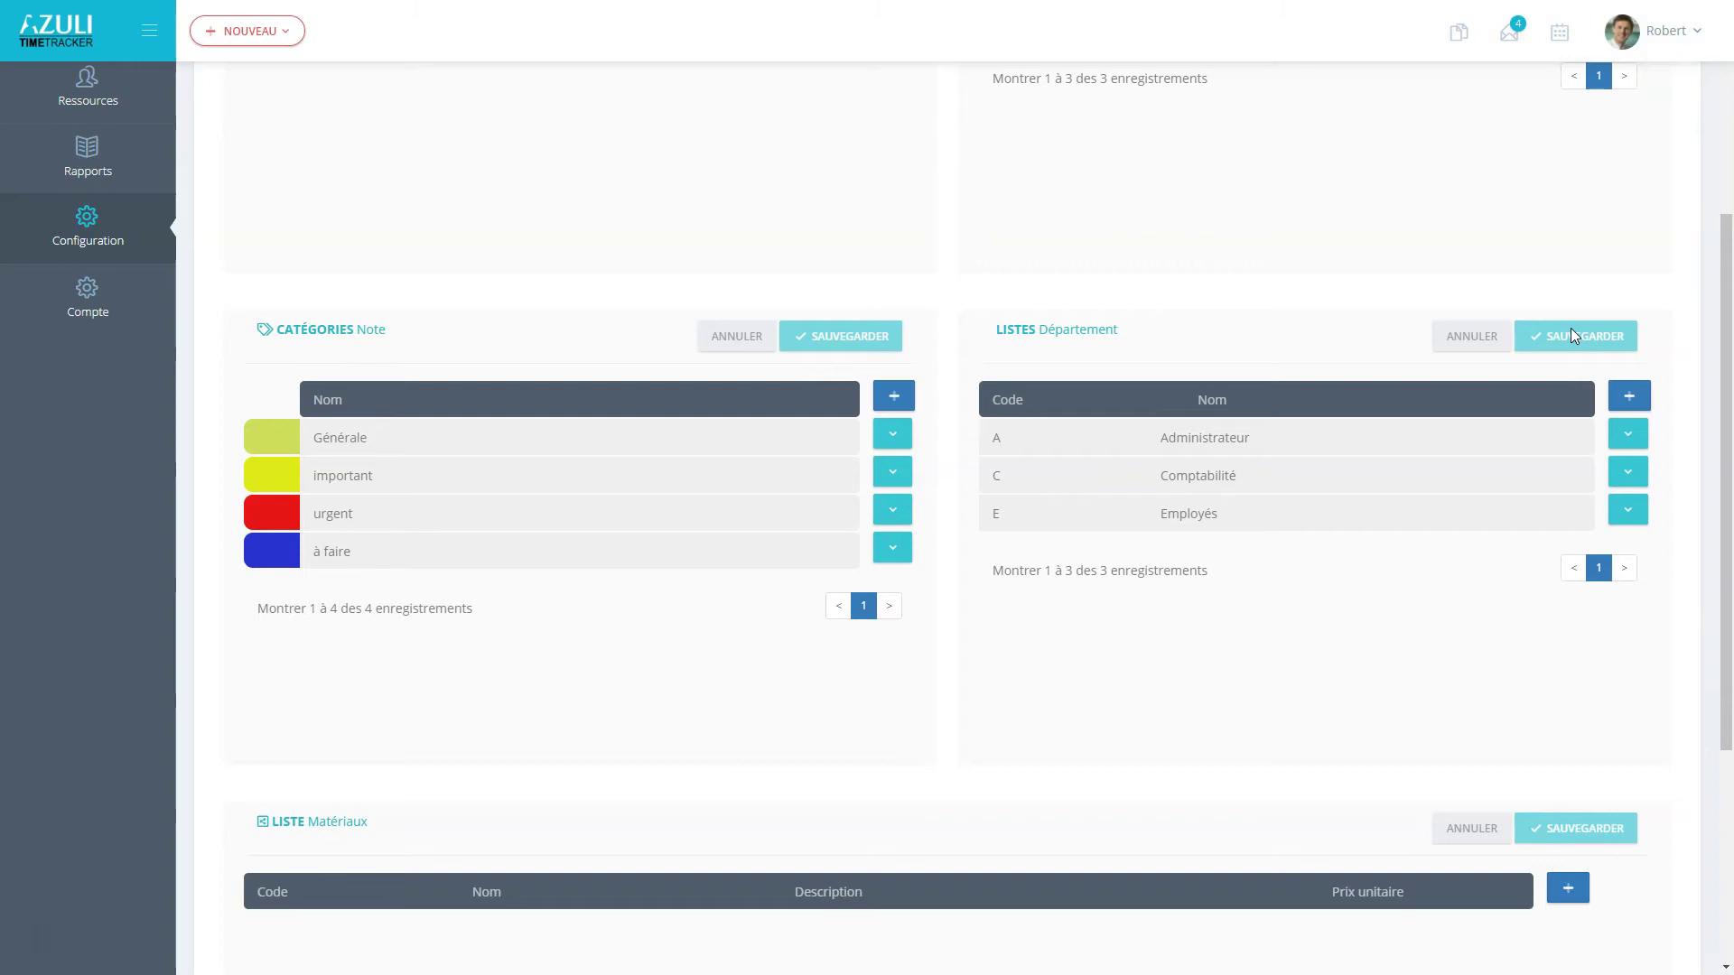
Step: Open the roles configuration and display the permissions of the Employee role
{"action": "scroll", "coordinate": [858, 522], "scroll_direction": "up", "scroll_amount": 5}
{"action": "mouse_move", "coordinate": [140, 576]}
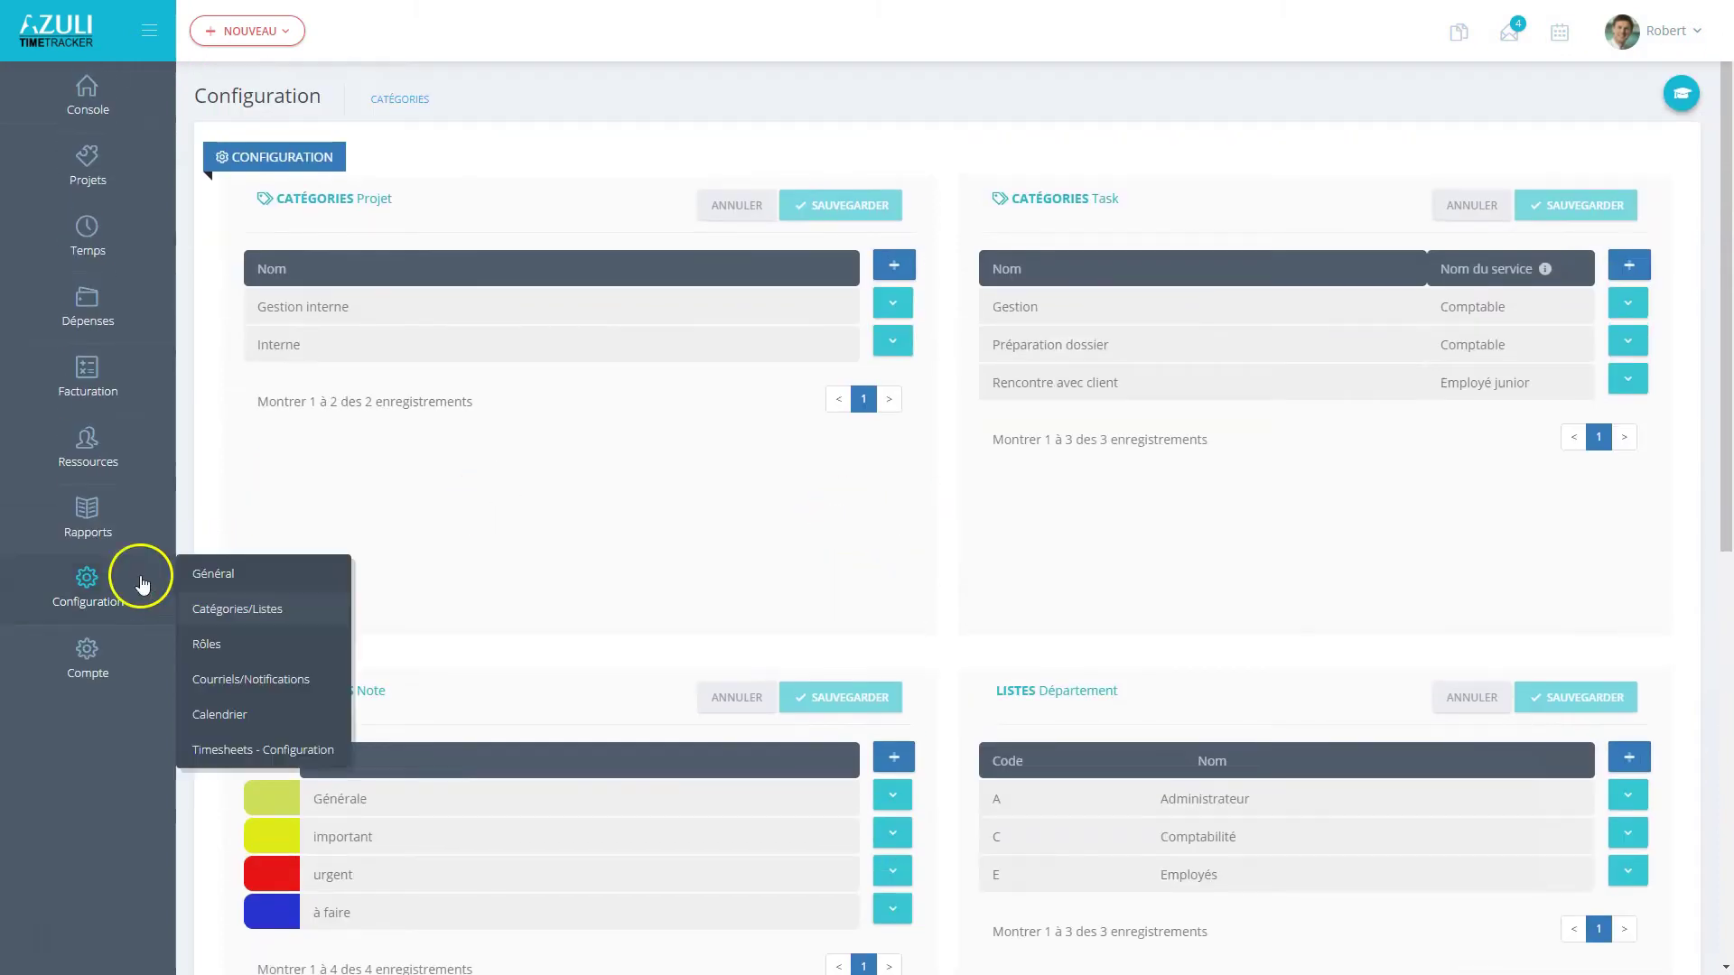
{"action": "left_click", "coordinate": [218, 646]}
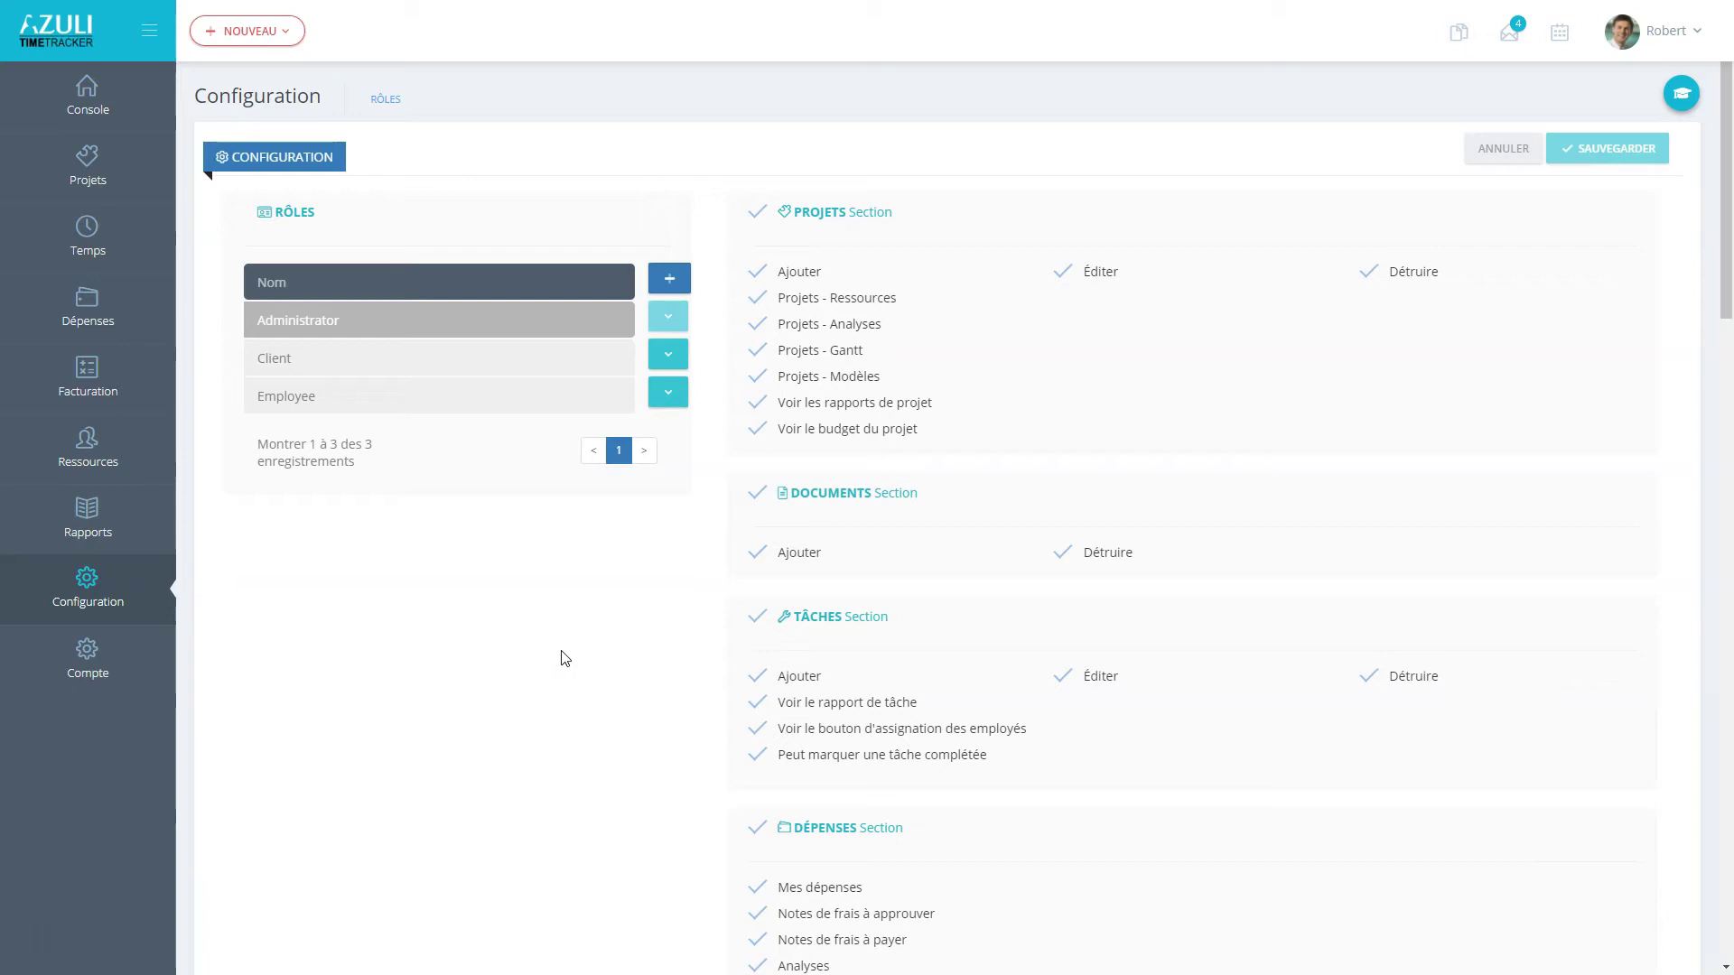
{"action": "left_click", "coordinate": [371, 395]}
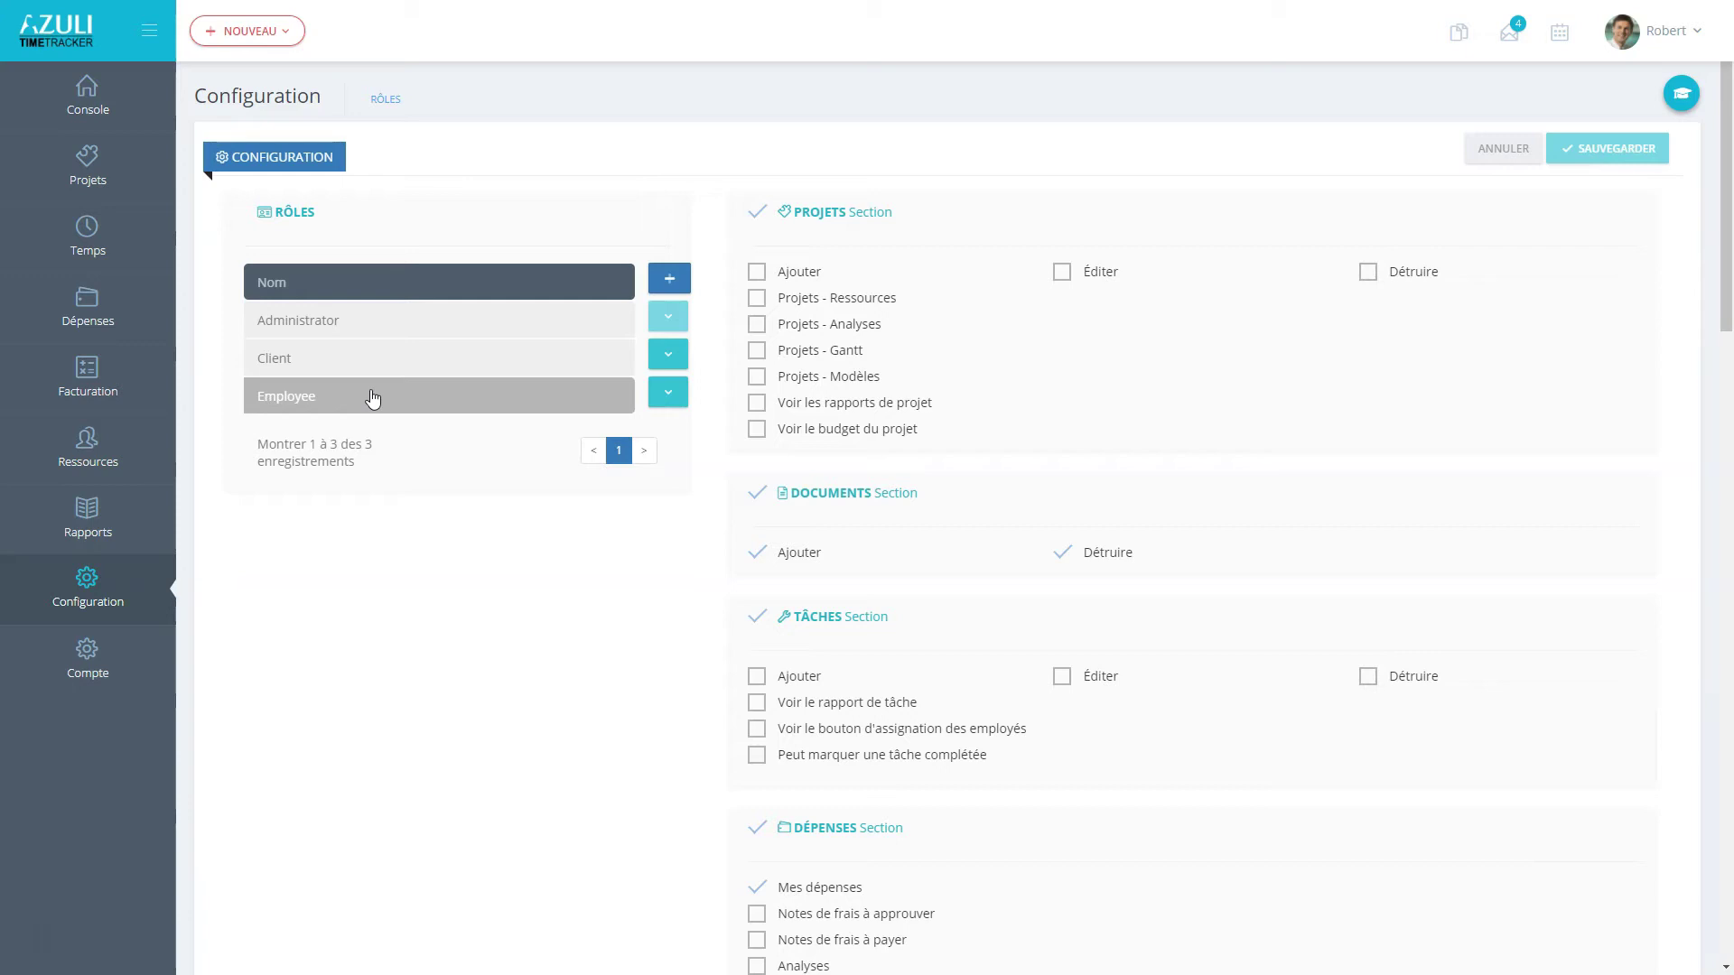
Step: Edit the Employee role to allow adding (Ajouter) in the Tâches section and save the role
{"action": "left_click", "coordinate": [669, 393]}
{"action": "left_click", "coordinate": [585, 427]}
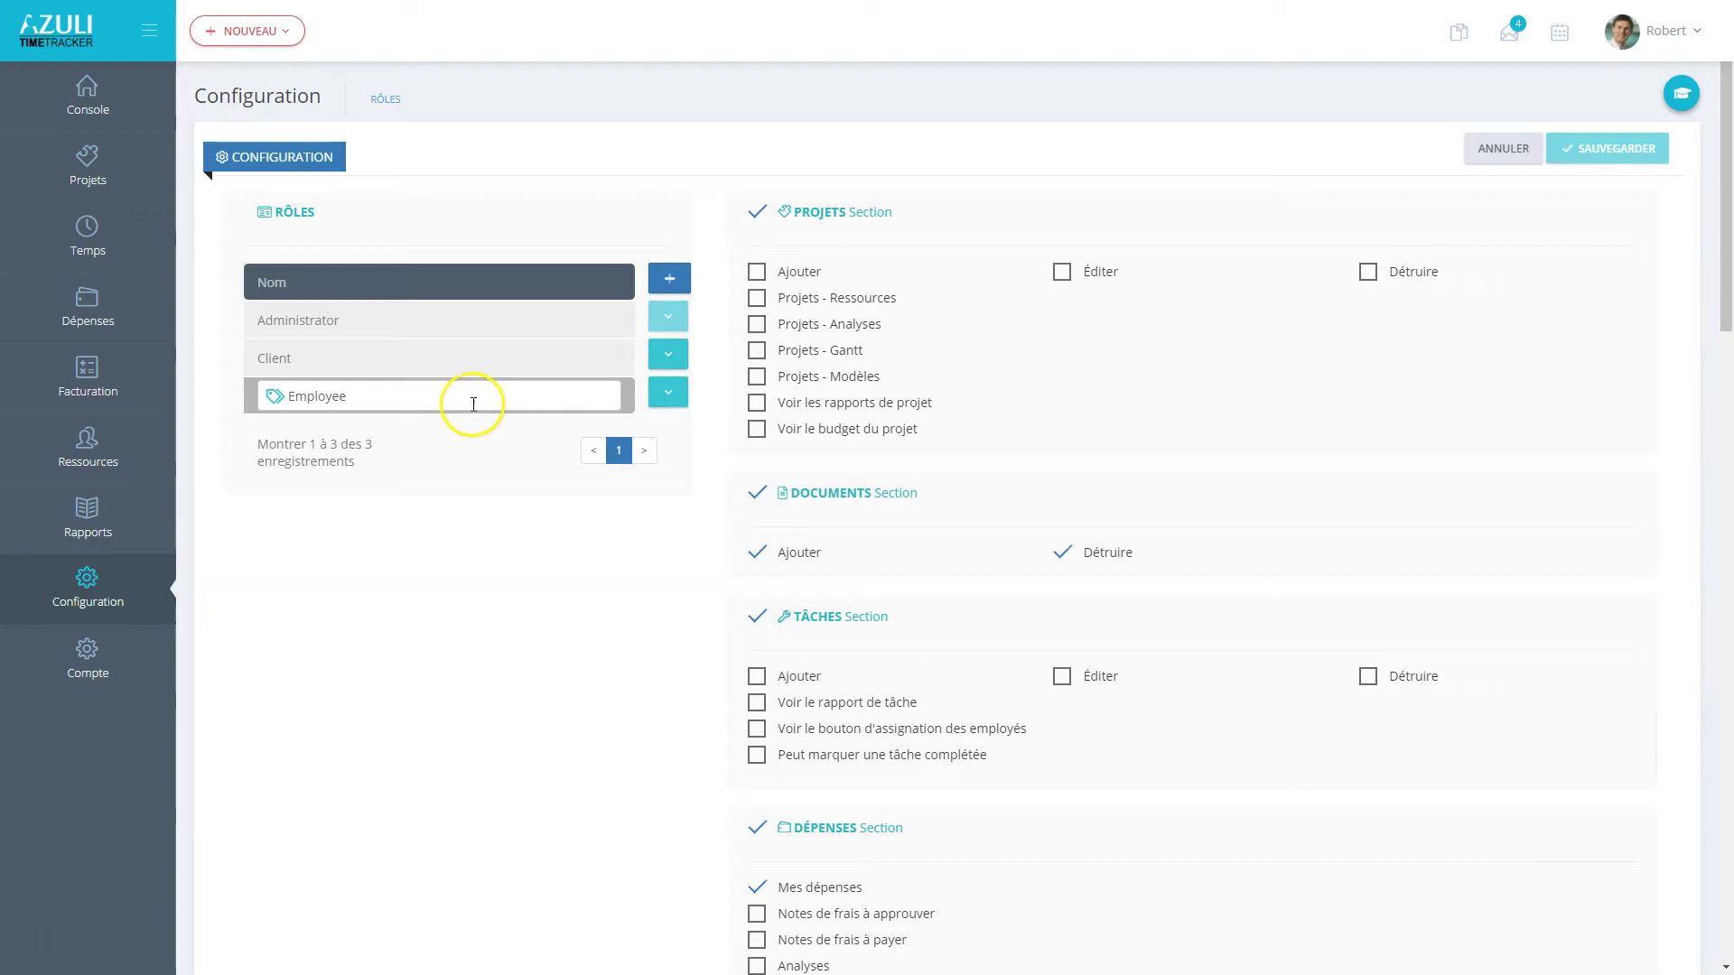
{"action": "double_click", "coordinate": [396, 396]}
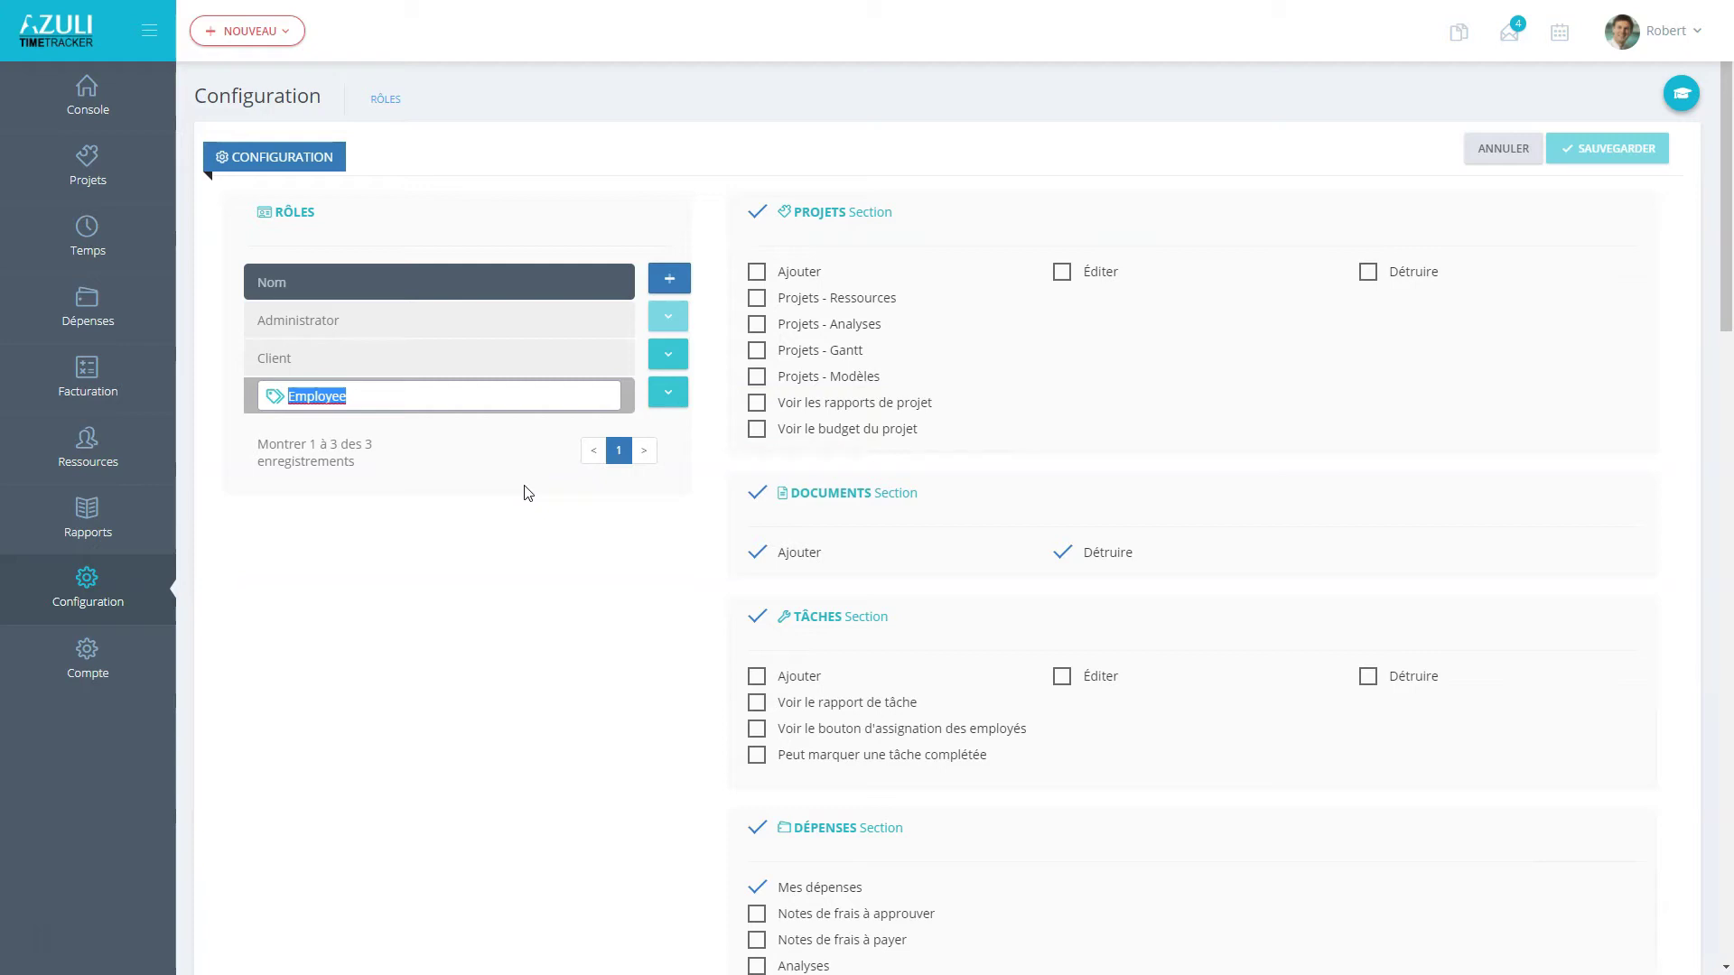
{"action": "left_click", "coordinate": [759, 679]}
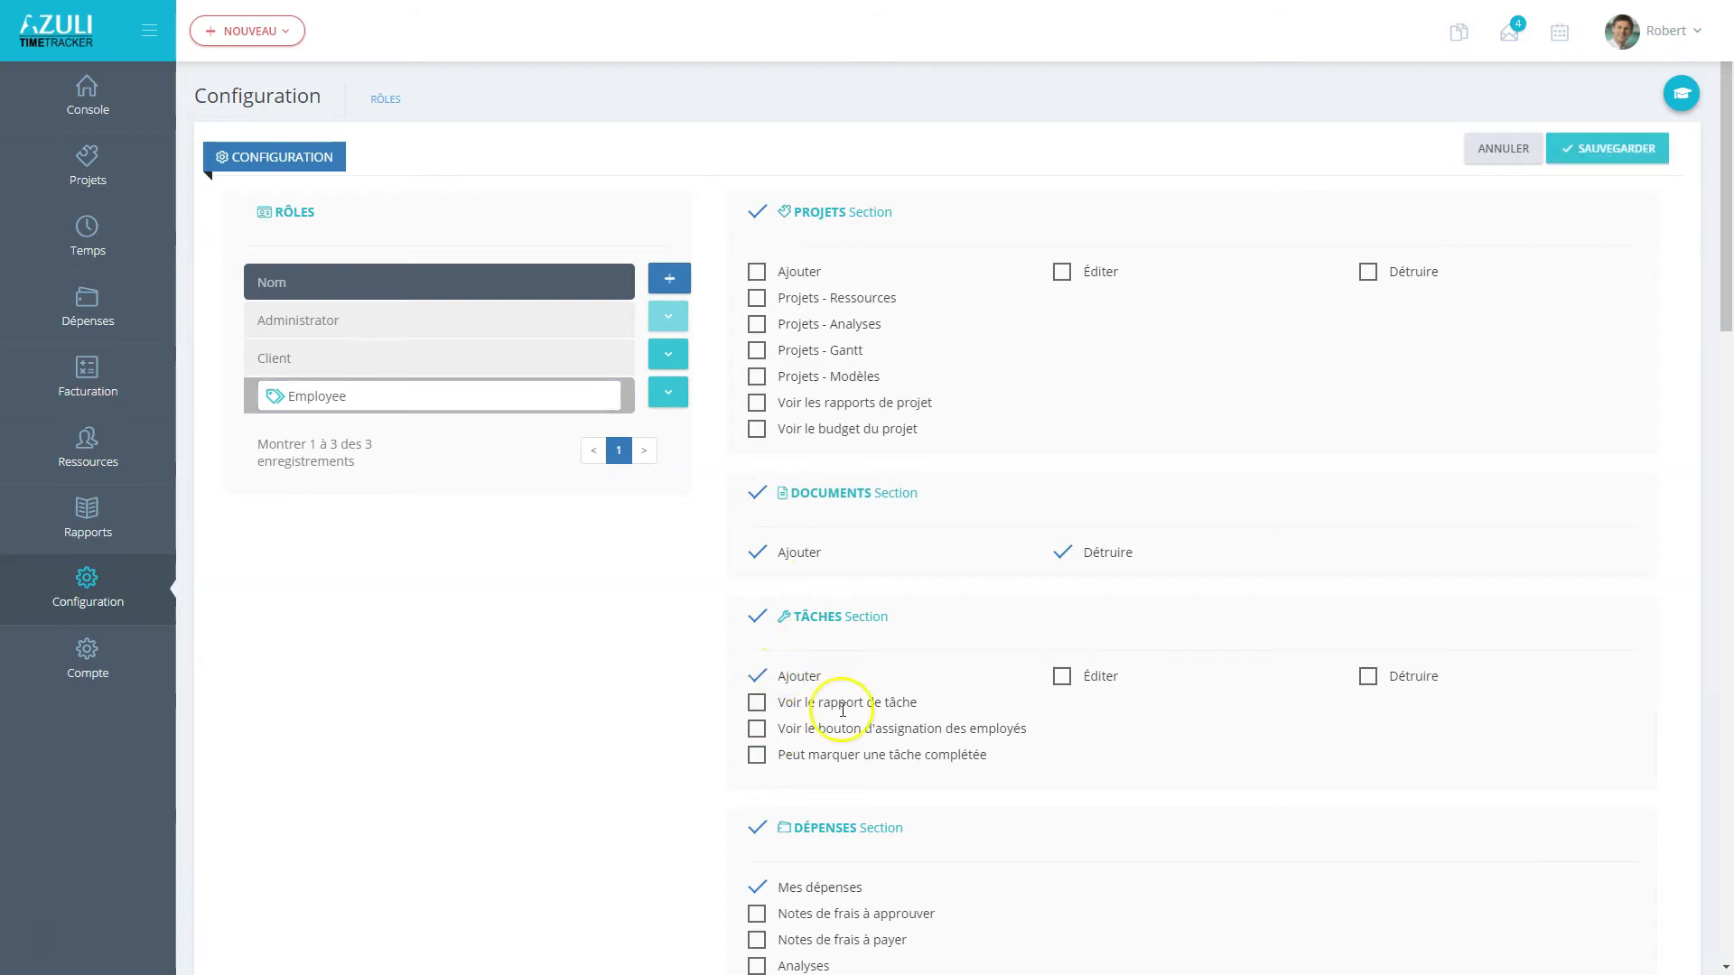
{"action": "left_click", "coordinate": [1603, 150]}
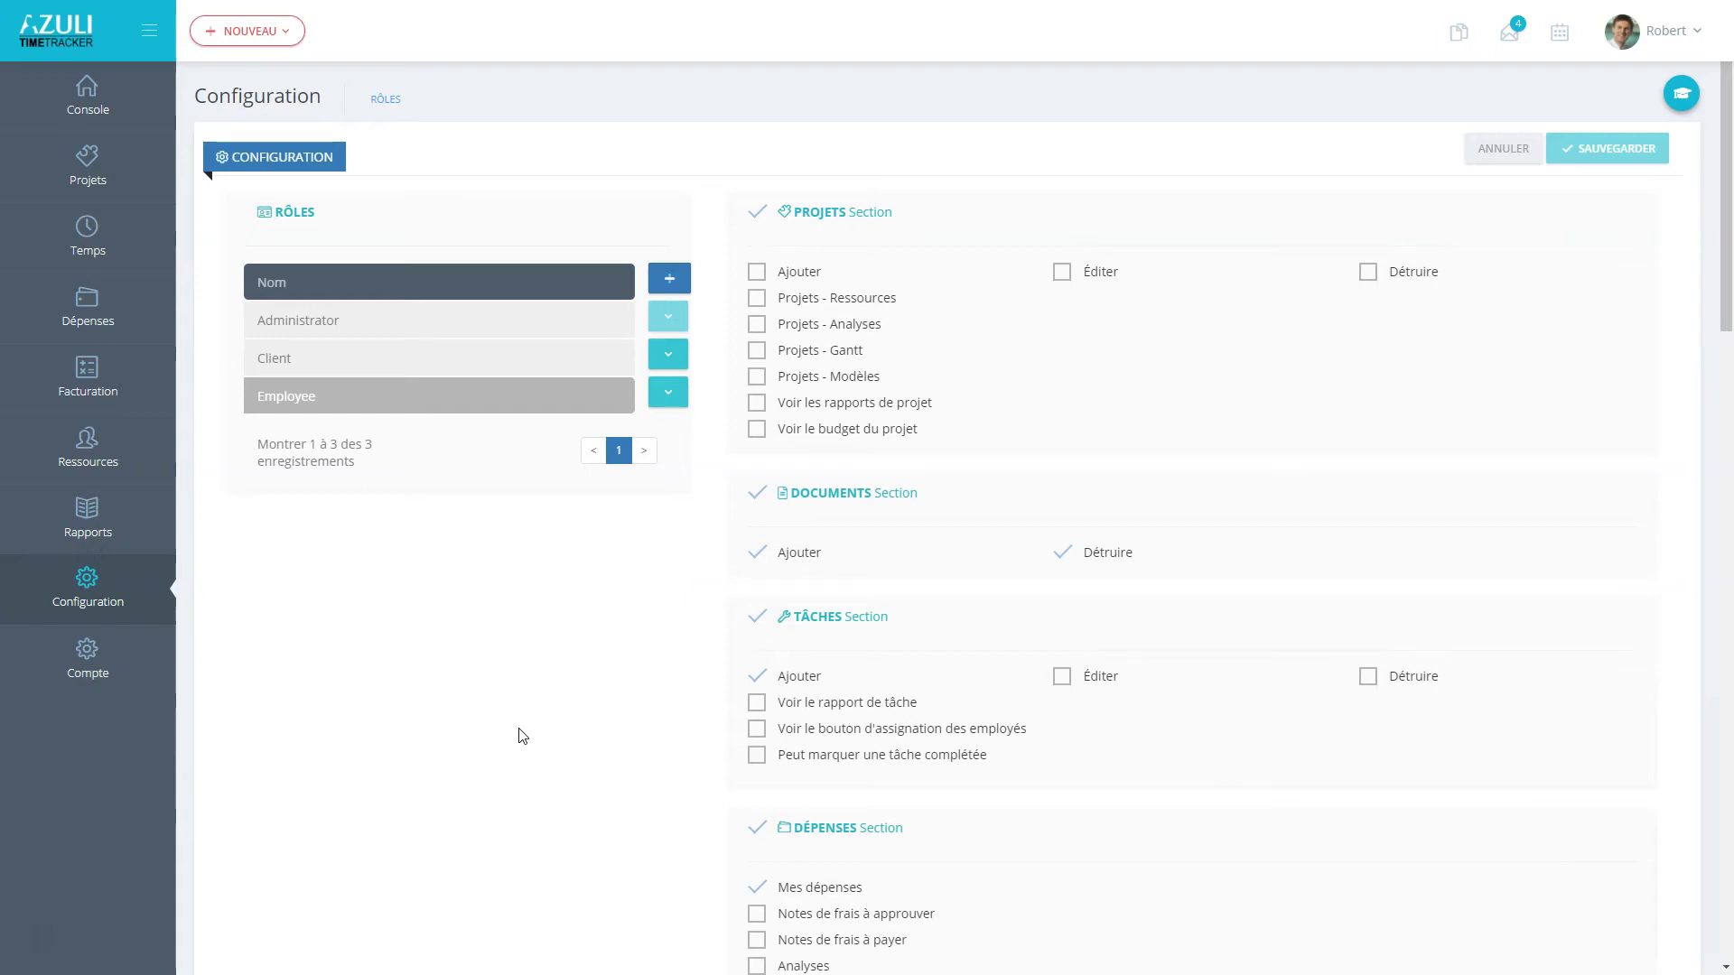
Step: Examine the permissions of the Administrator role across all sections, from Projets to Configuration
{"action": "left_click", "coordinate": [358, 323]}
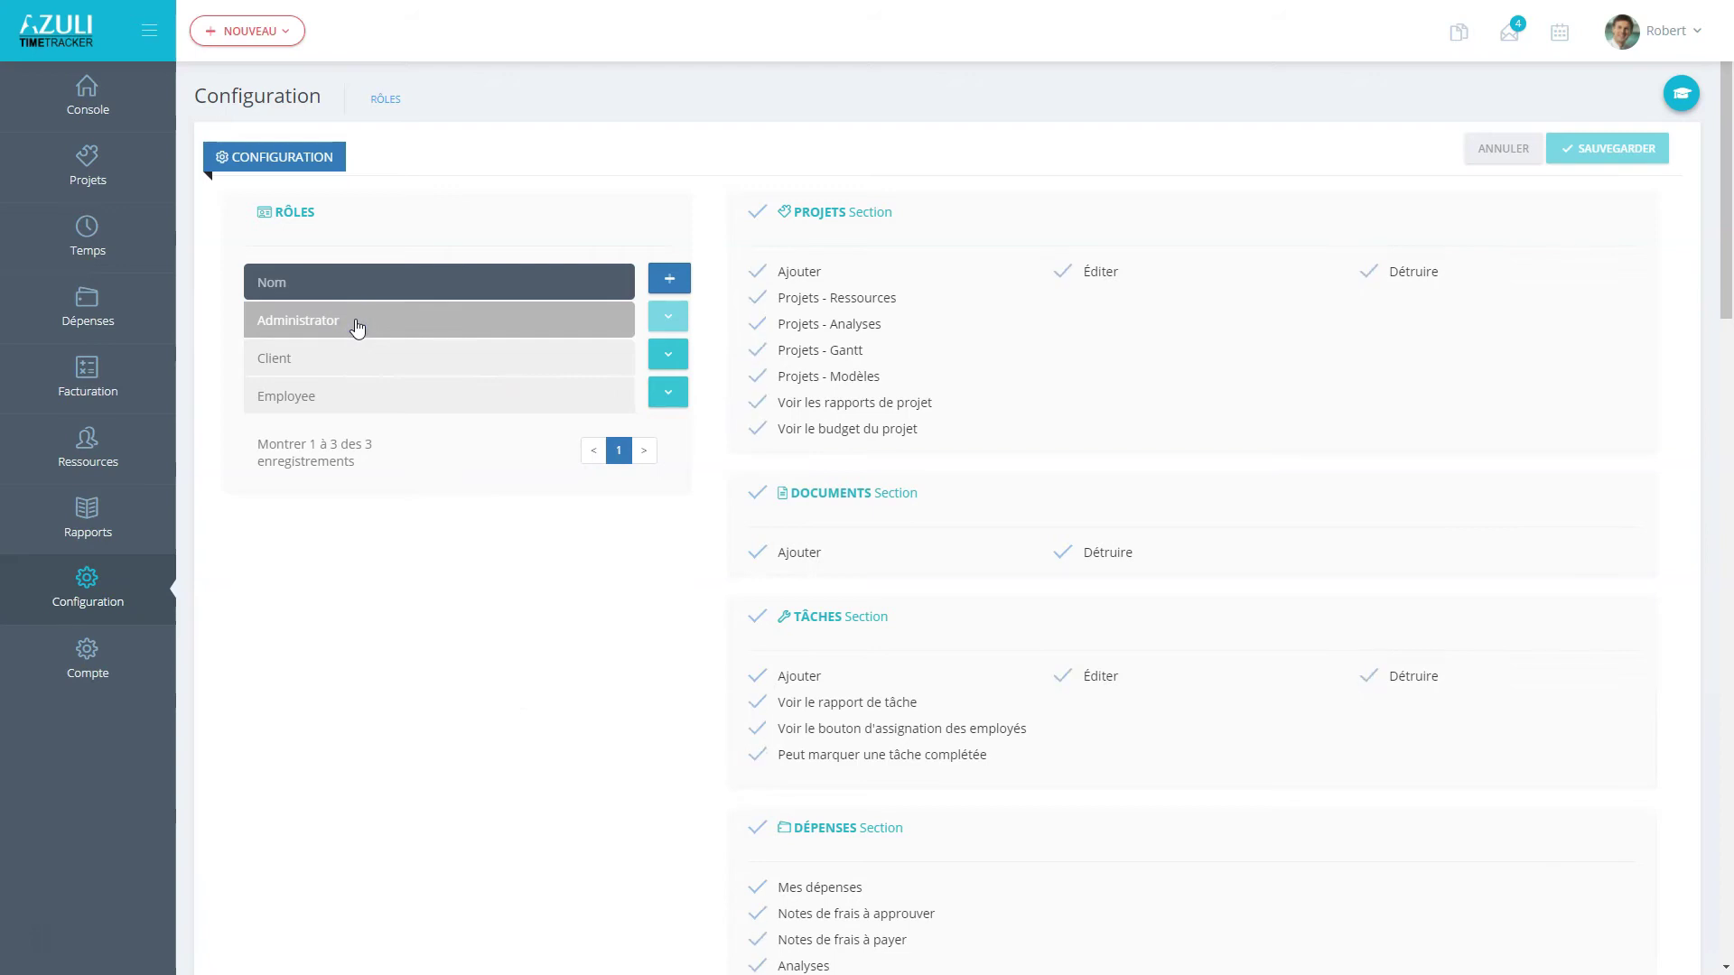
{"action": "scroll", "coordinate": [631, 709], "scroll_direction": "down", "scroll_amount": 4}
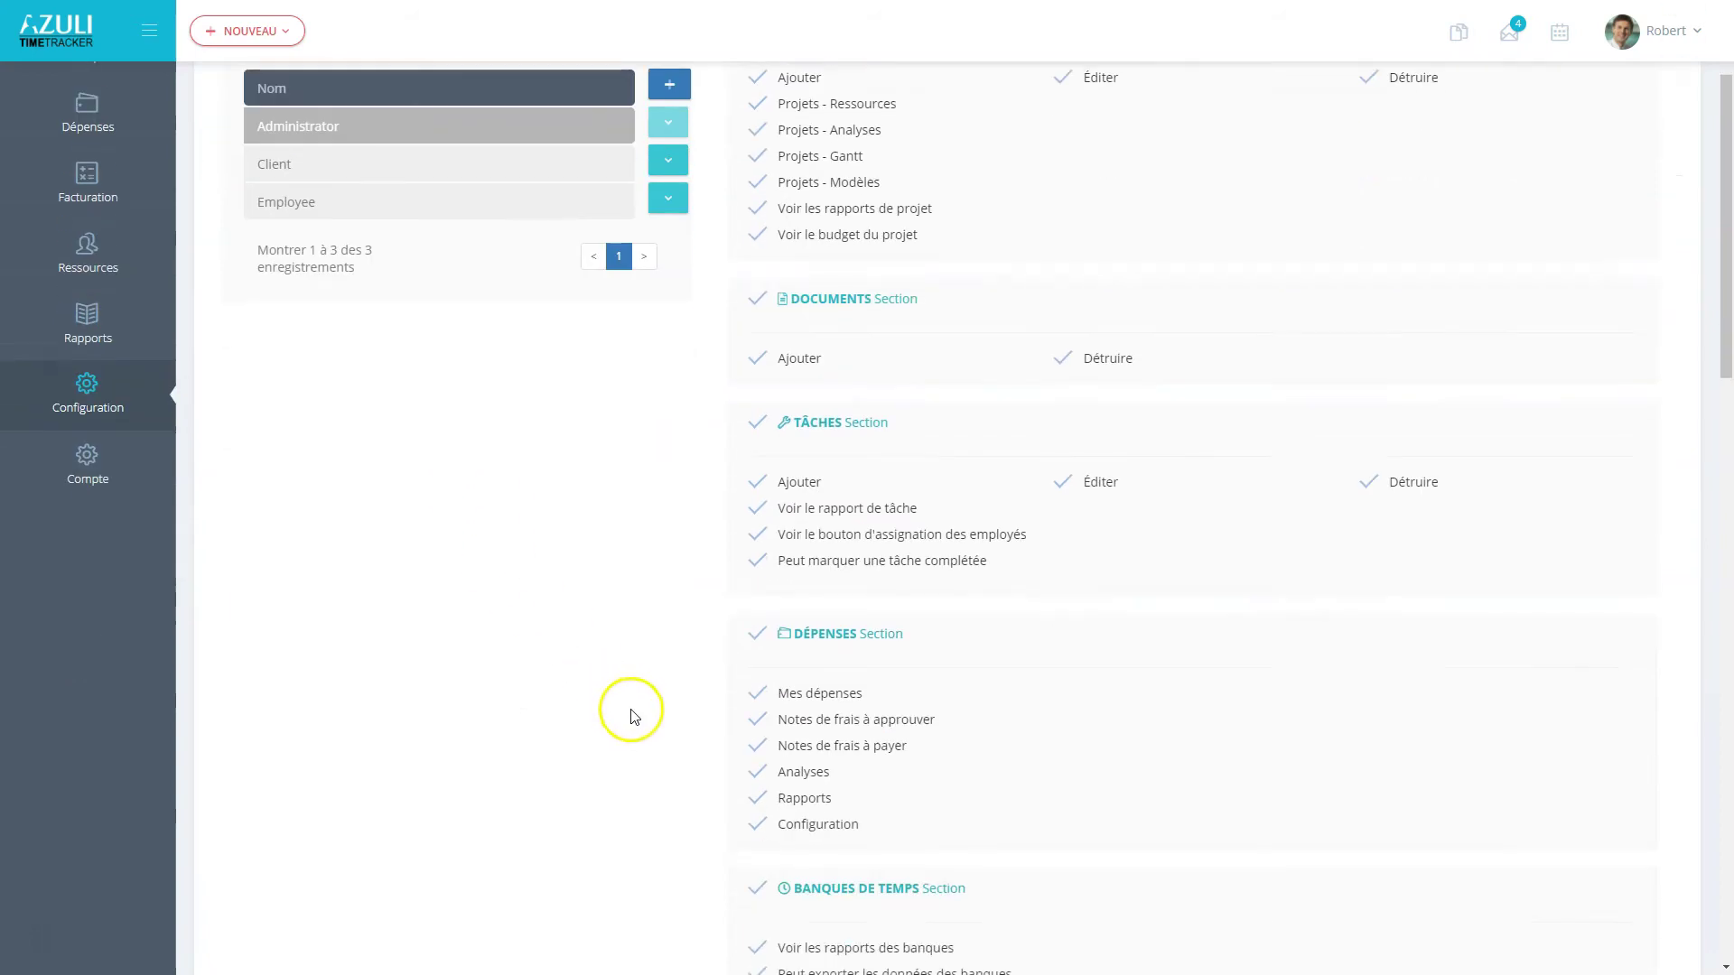
{"action": "scroll", "coordinate": [630, 709], "scroll_direction": "down", "scroll_amount": 9}
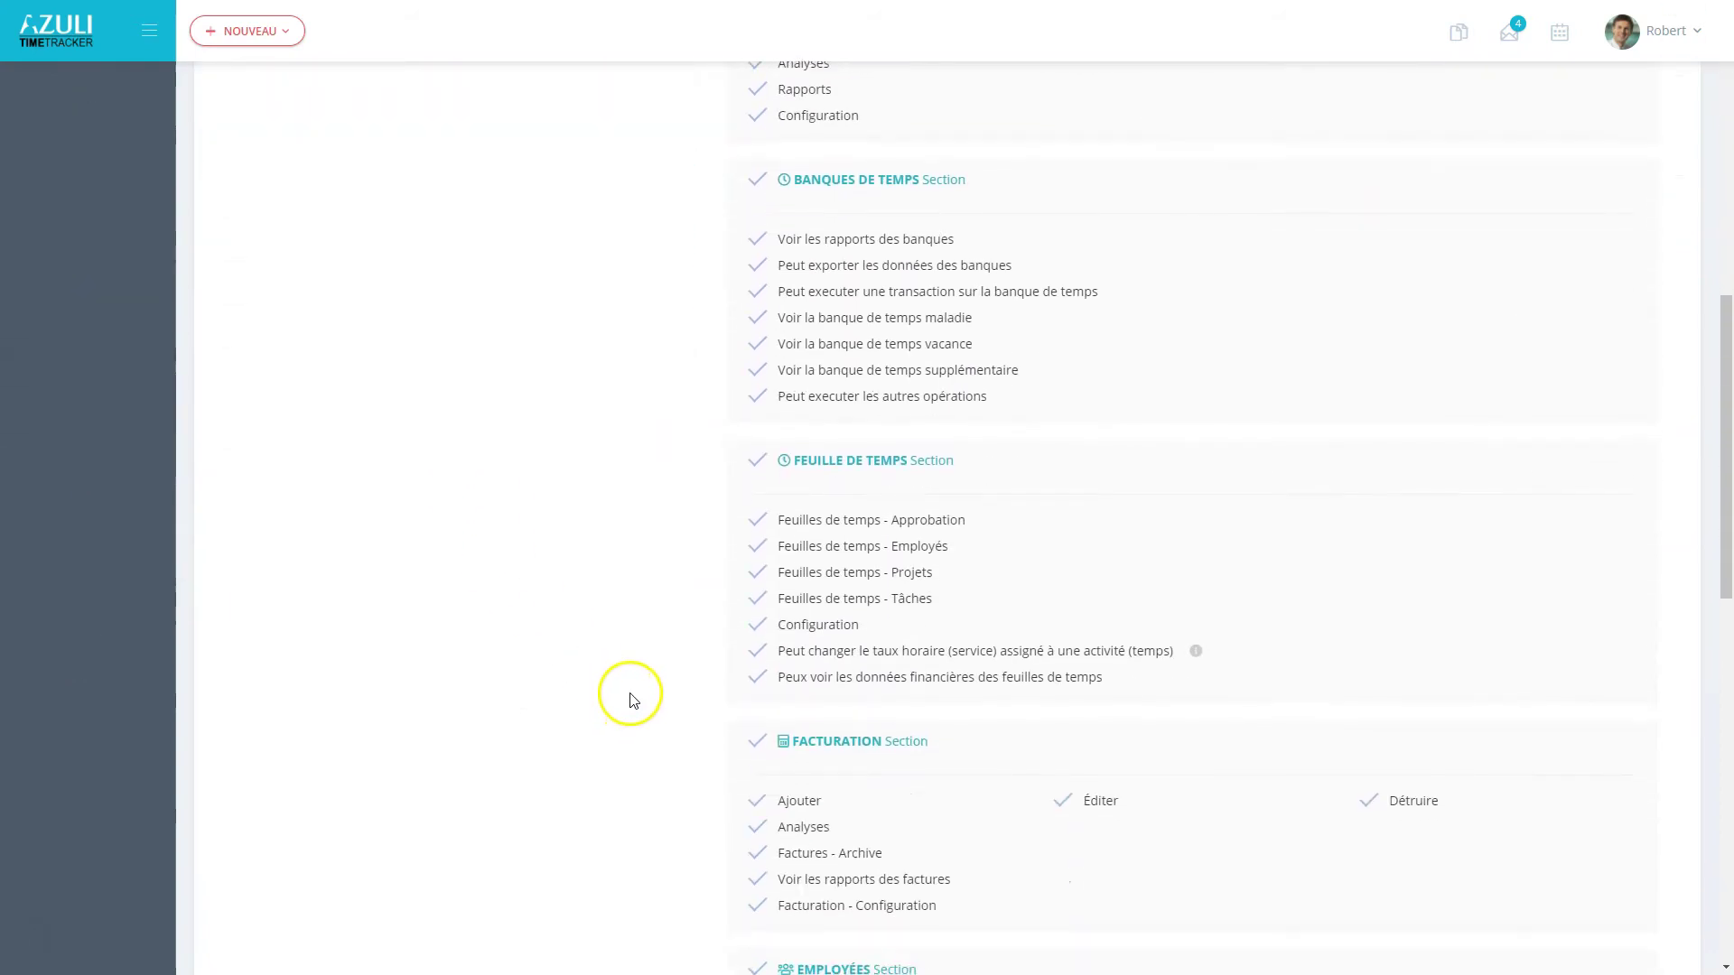
{"action": "scroll", "coordinate": [636, 696], "scroll_direction": "down", "scroll_amount": 7}
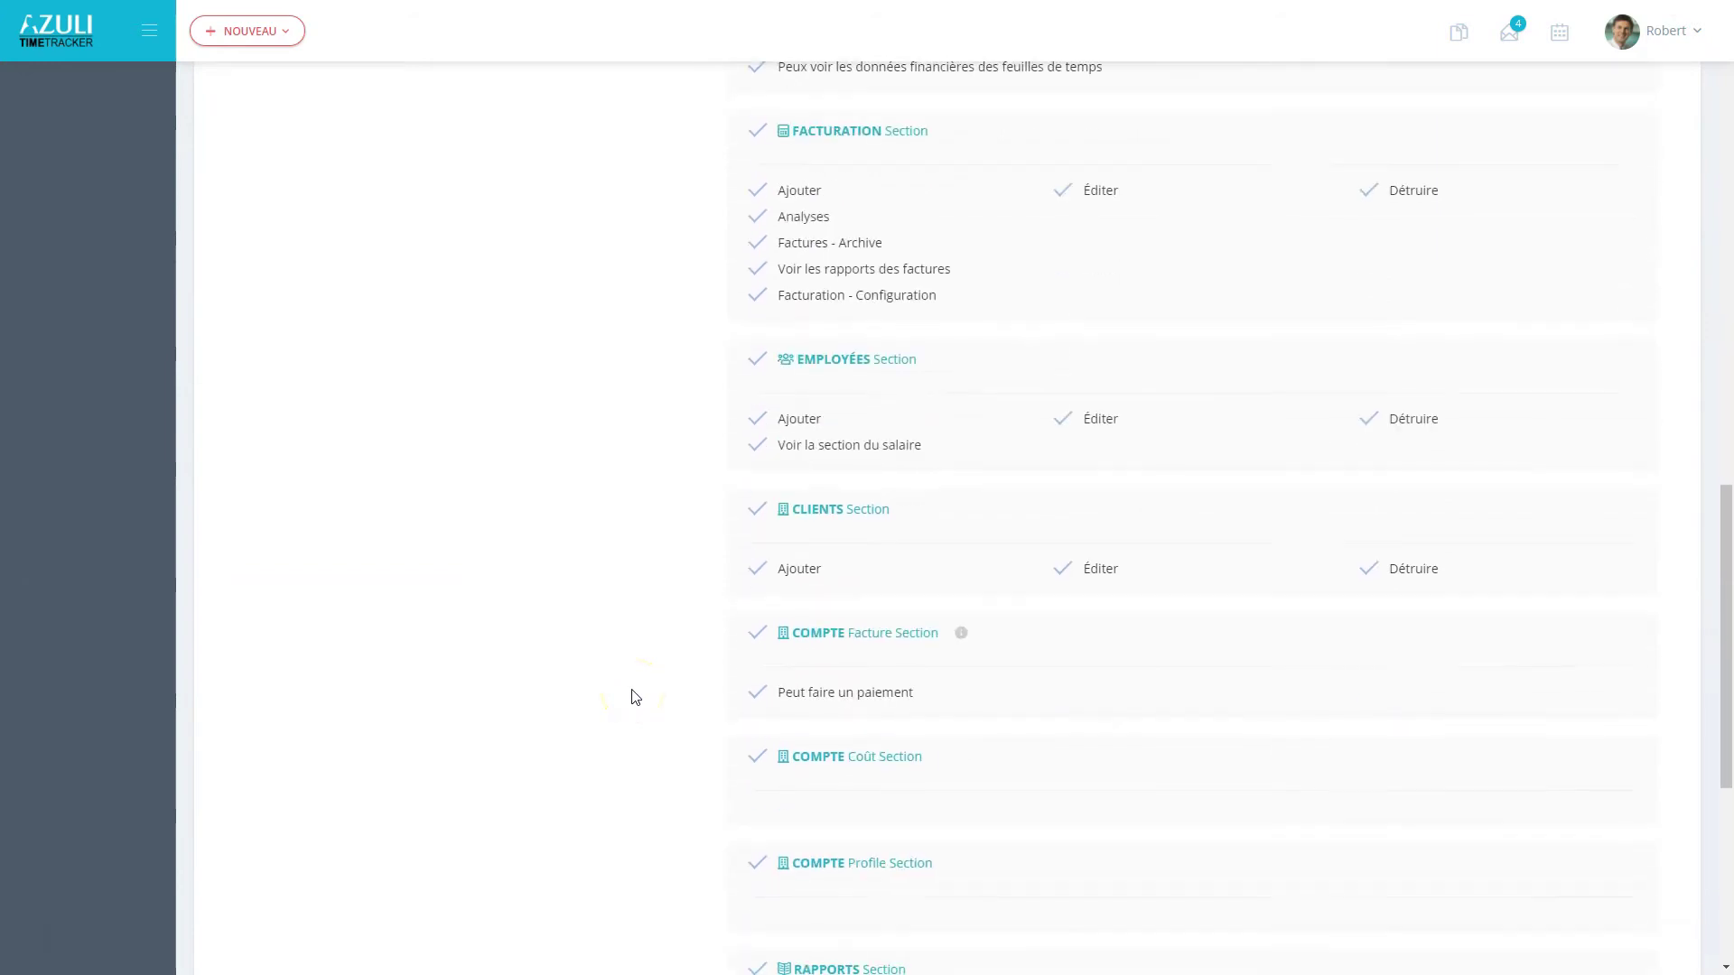
{"action": "scroll", "coordinate": [640, 690], "scroll_direction": "down", "scroll_amount": 3}
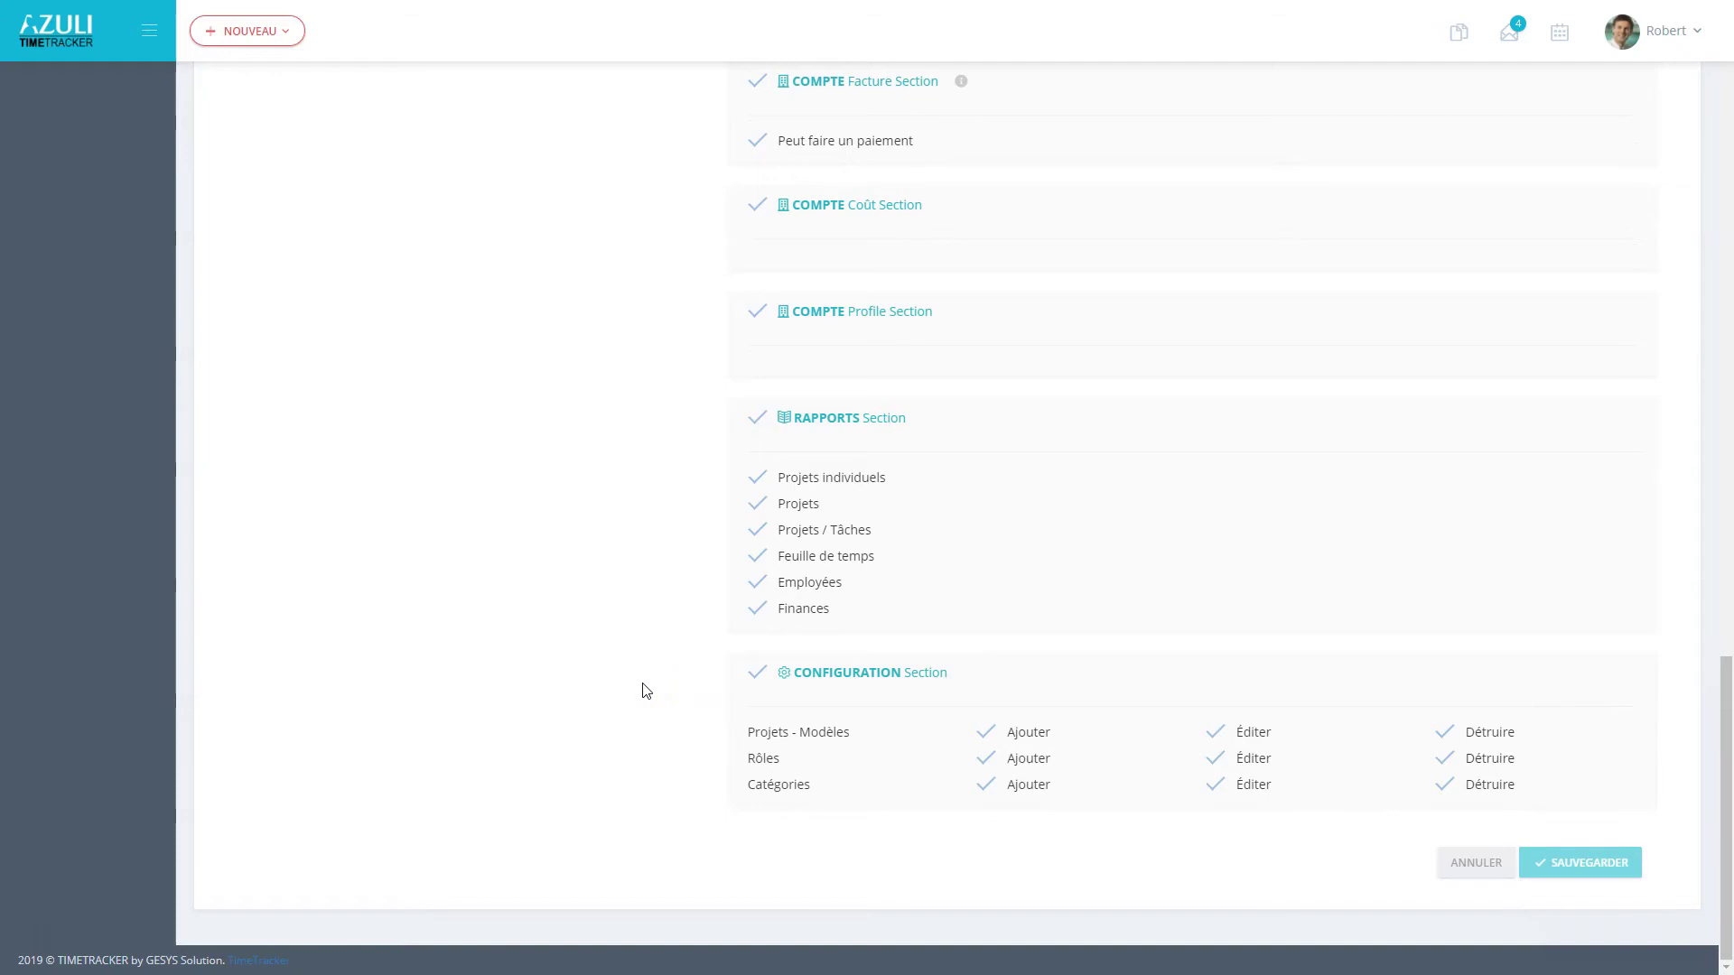
{"action": "scroll", "coordinate": [646, 692], "scroll_direction": "up", "scroll_amount": 10}
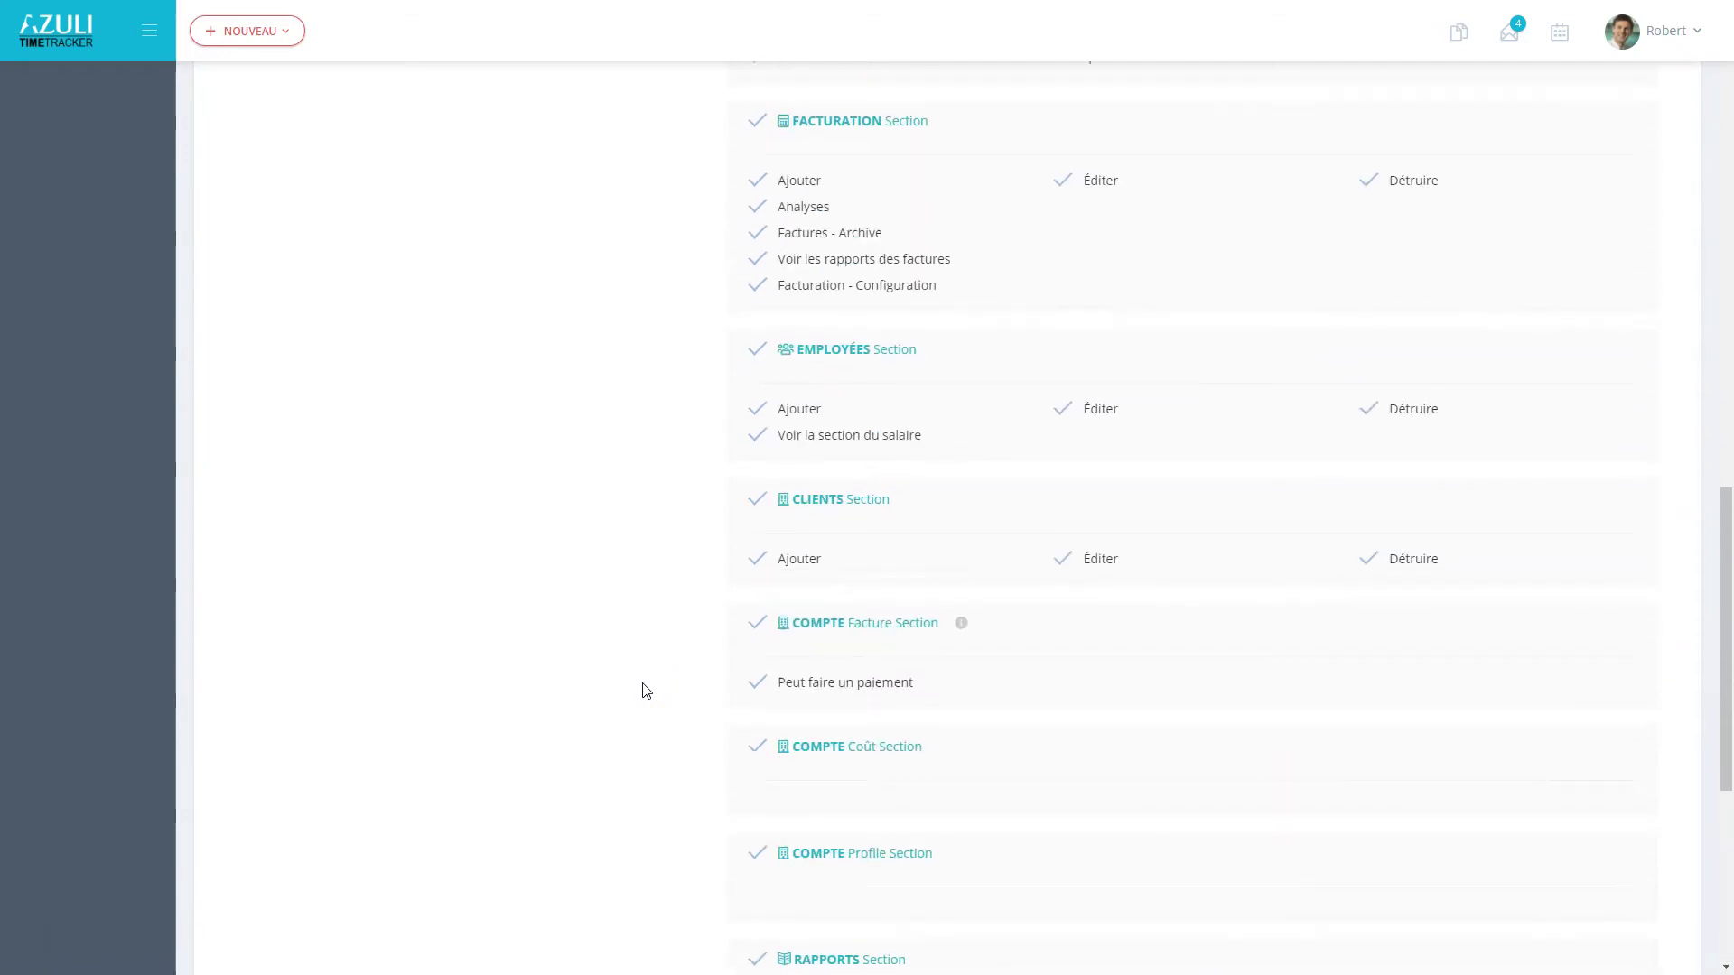
{"action": "scroll", "coordinate": [647, 691], "scroll_direction": "up", "scroll_amount": 13}
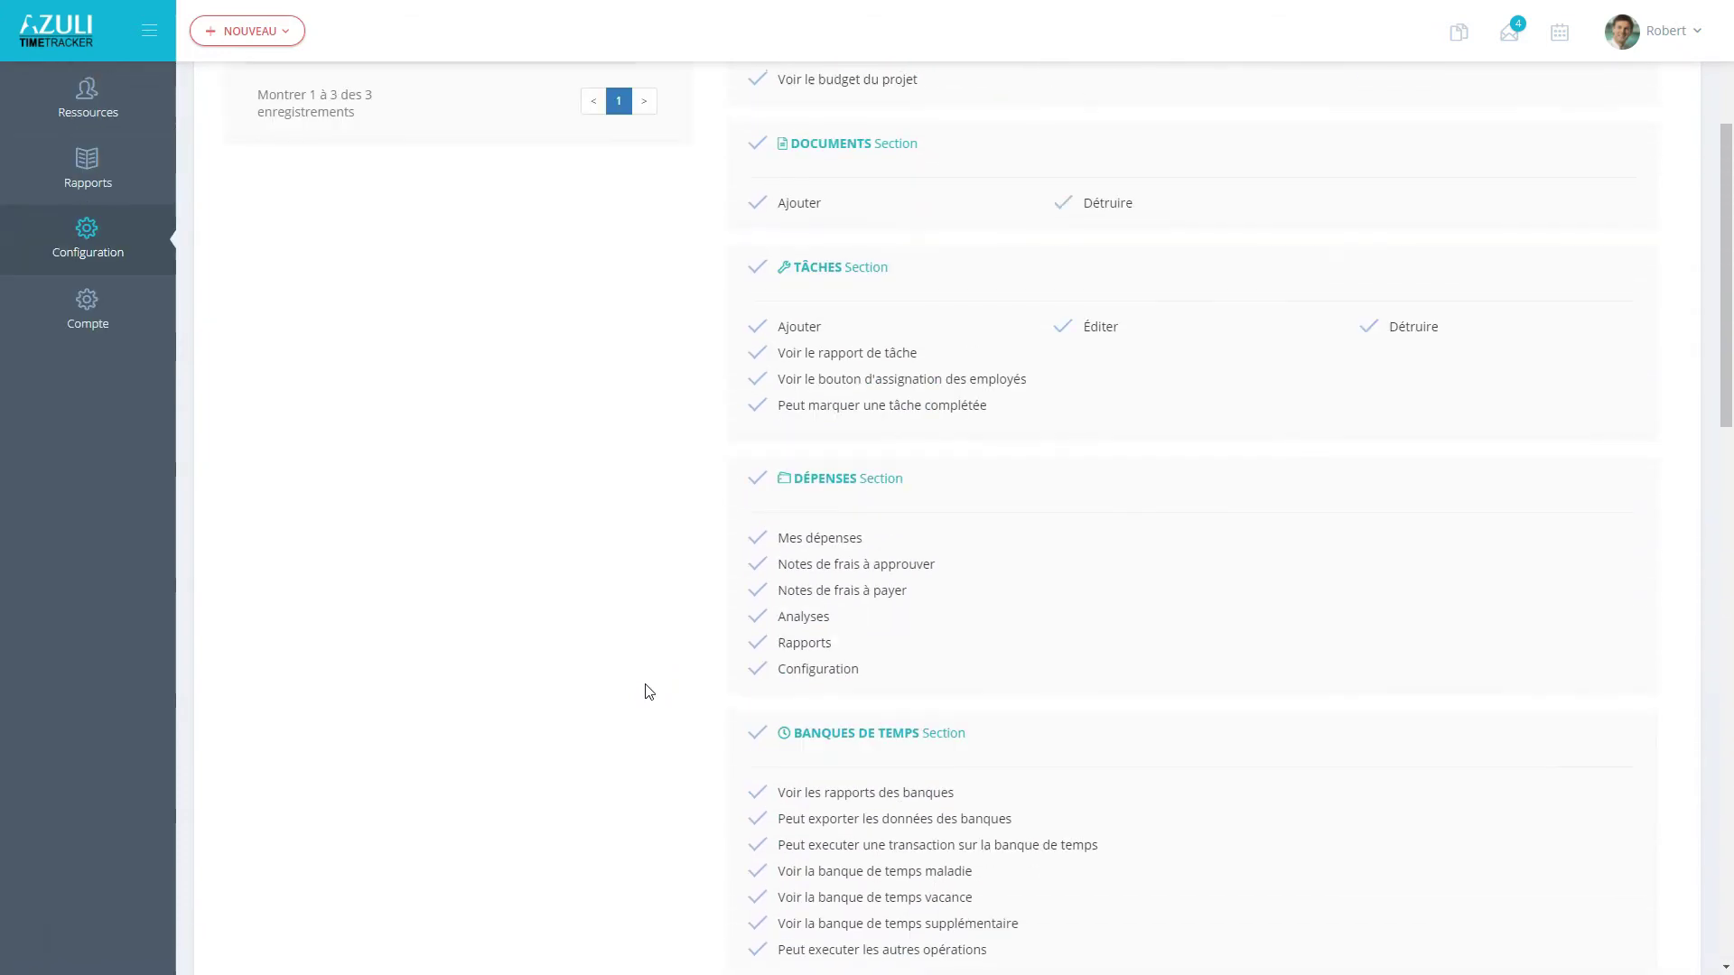
{"action": "left_click", "coordinate": [637, 728]}
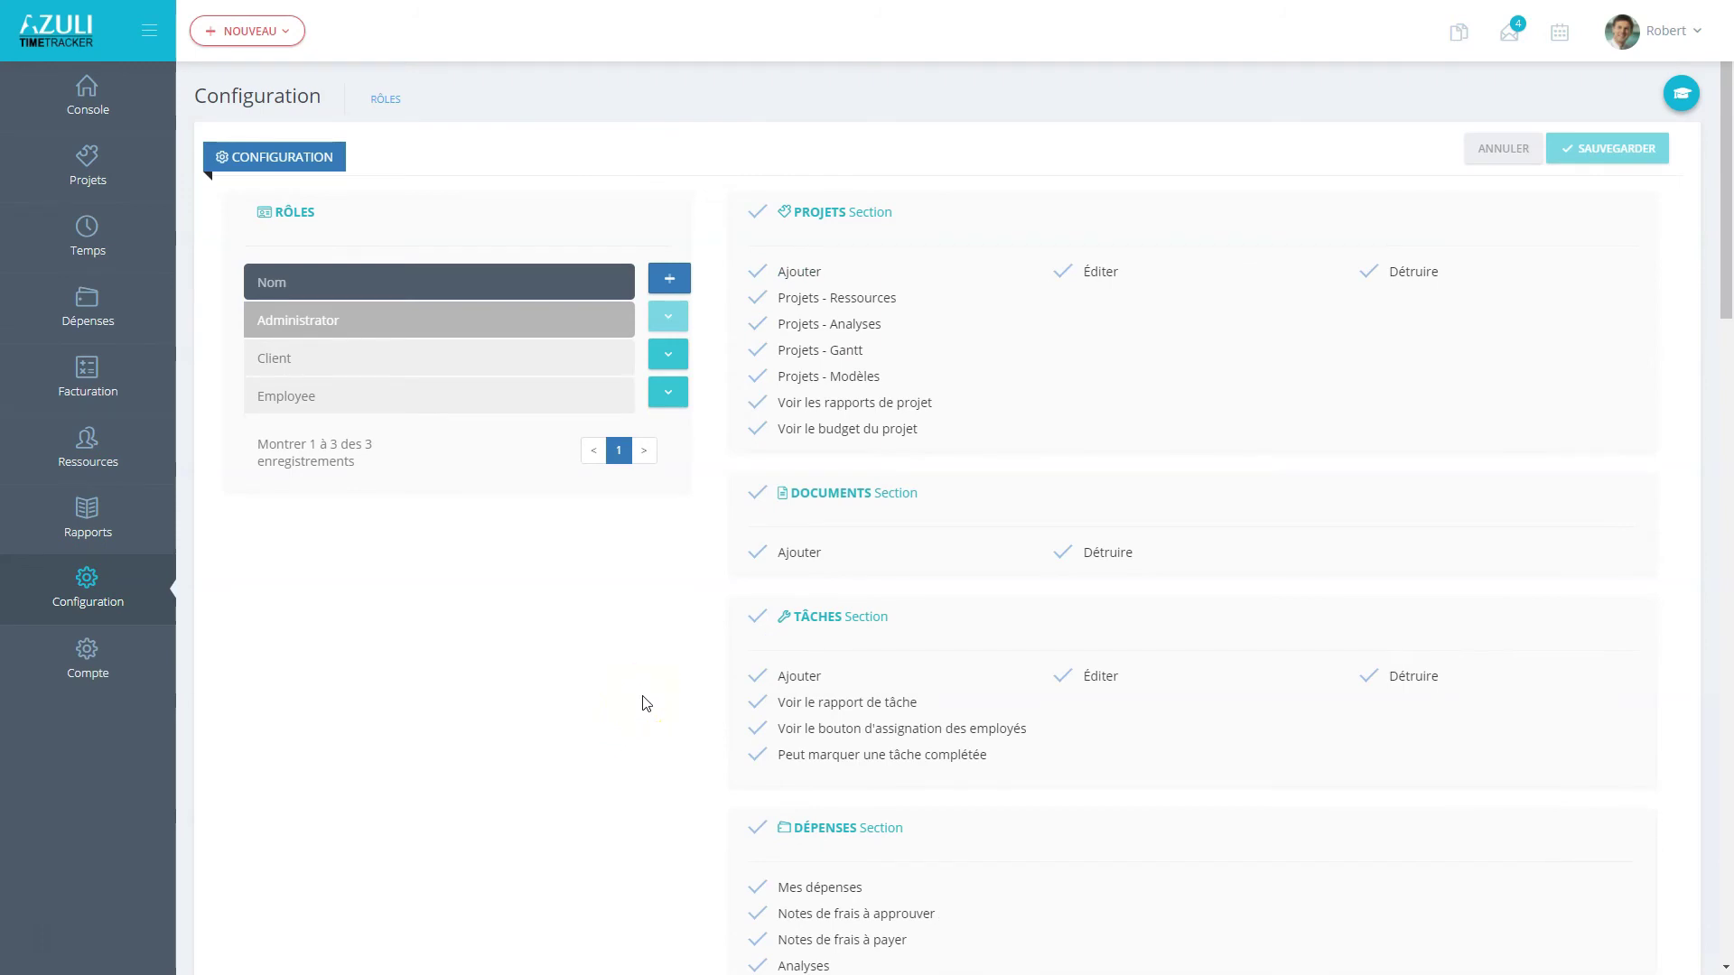
{"action": "left_click", "coordinate": [636, 696]}
Step: Open the Courriels/Notifications configuration to review the e-mail and internal message options
{"action": "mouse_move", "coordinate": [69, 580]}
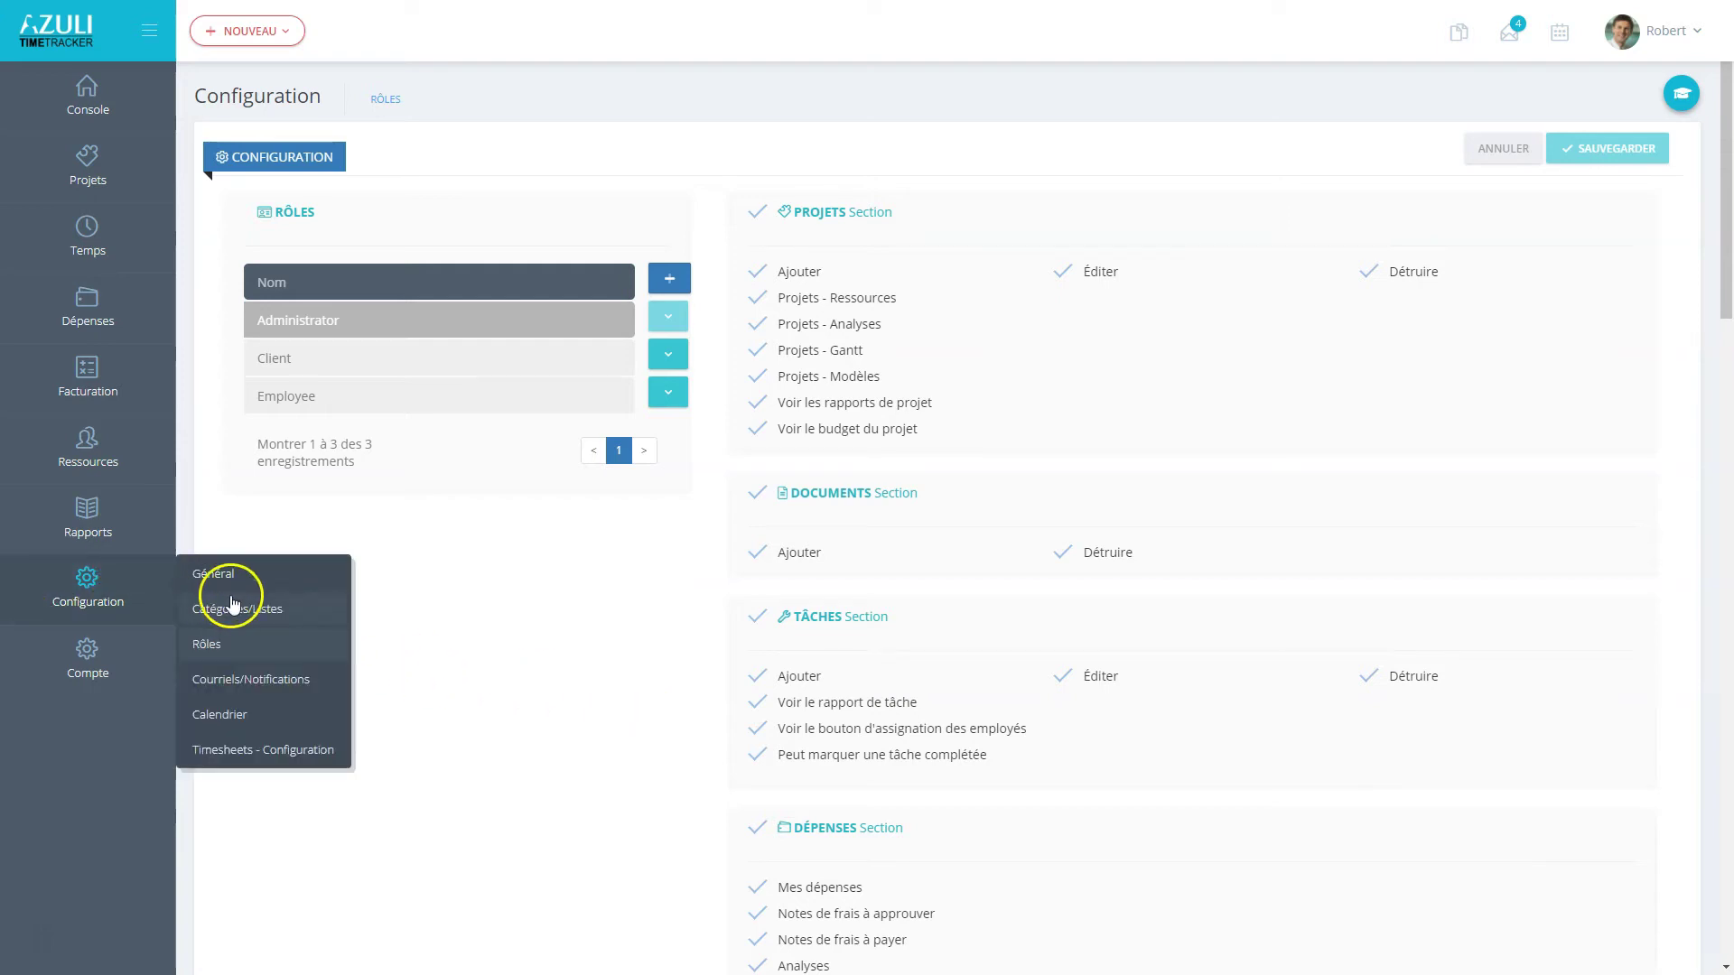
{"action": "left_click", "coordinate": [234, 688]}
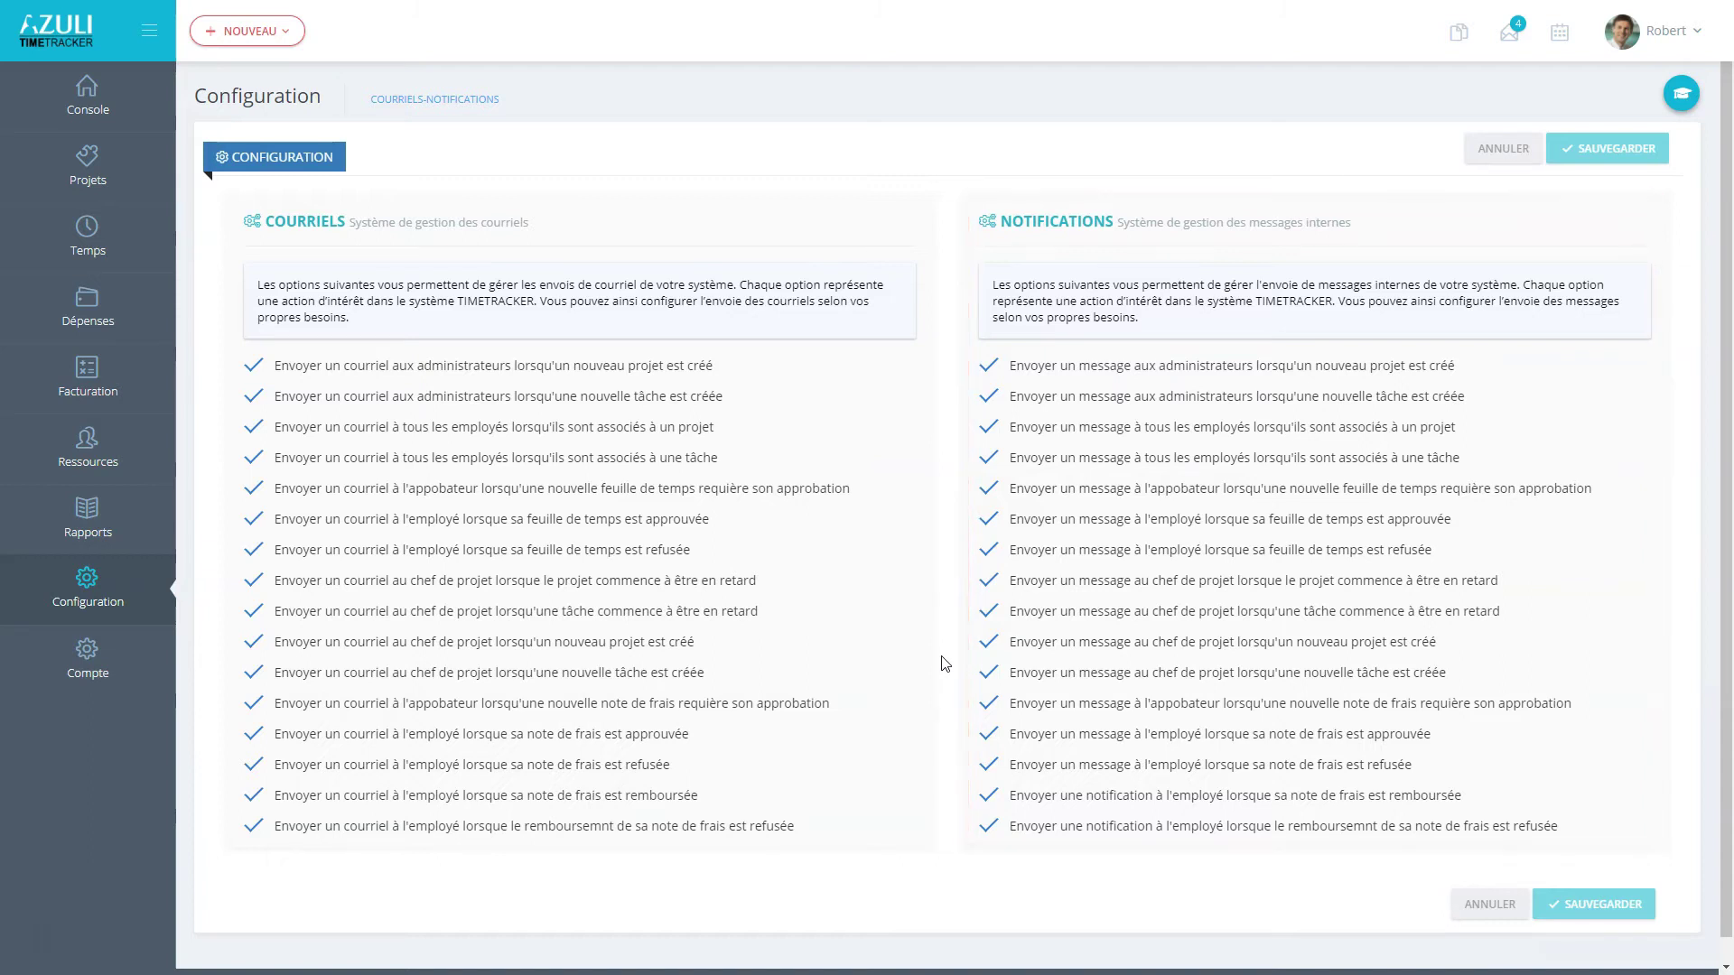
{"action": "left_click", "coordinate": [948, 664]}
Step: Read through the new internal notifications and close their list
{"action": "left_click", "coordinate": [1509, 33]}
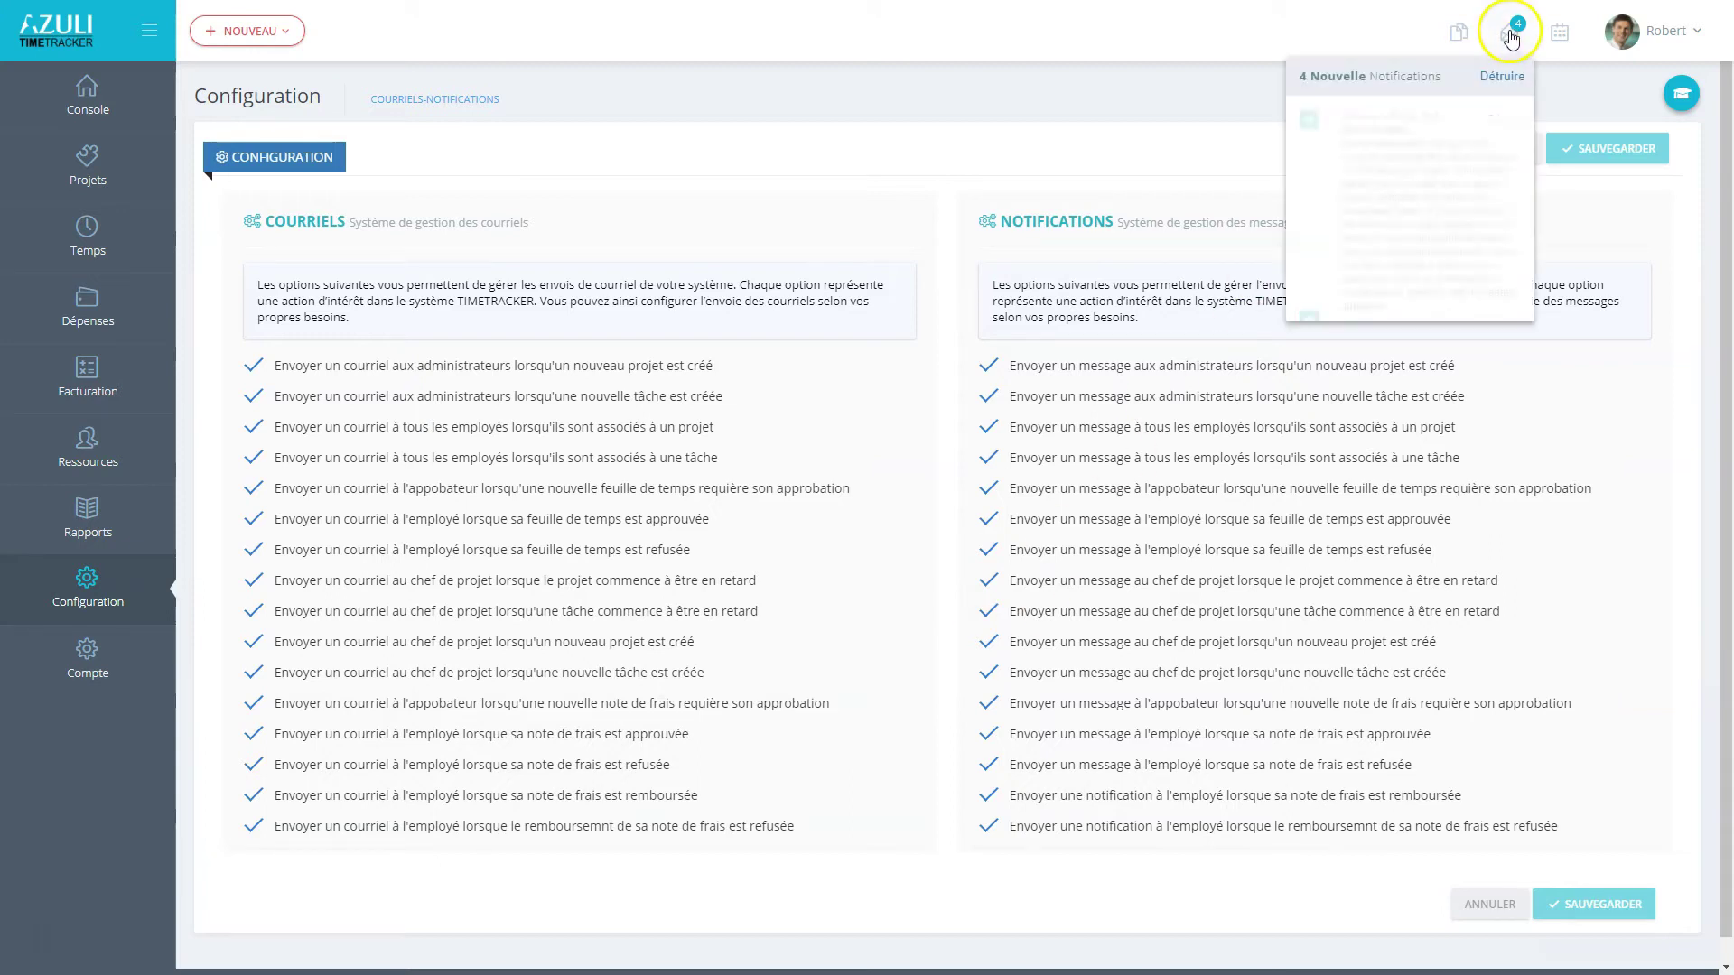
{"action": "scroll", "coordinate": [1468, 207], "scroll_direction": "down", "scroll_amount": 2}
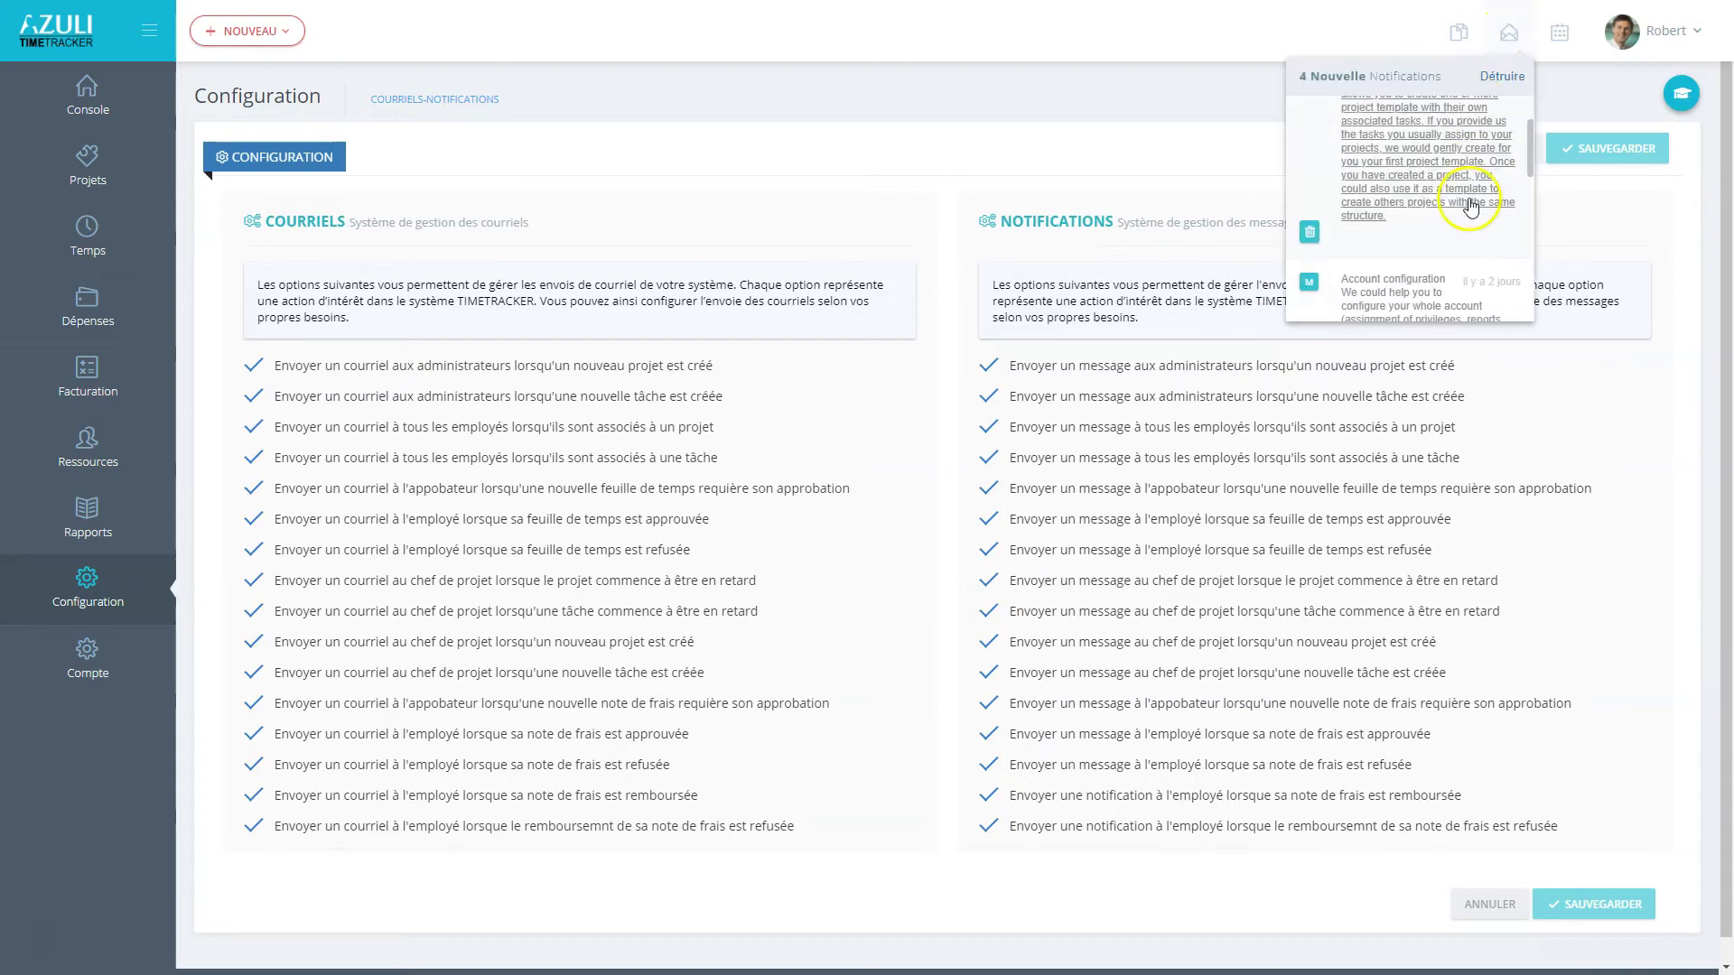
{"action": "scroll", "coordinate": [1466, 211], "scroll_direction": "down", "scroll_amount": 4}
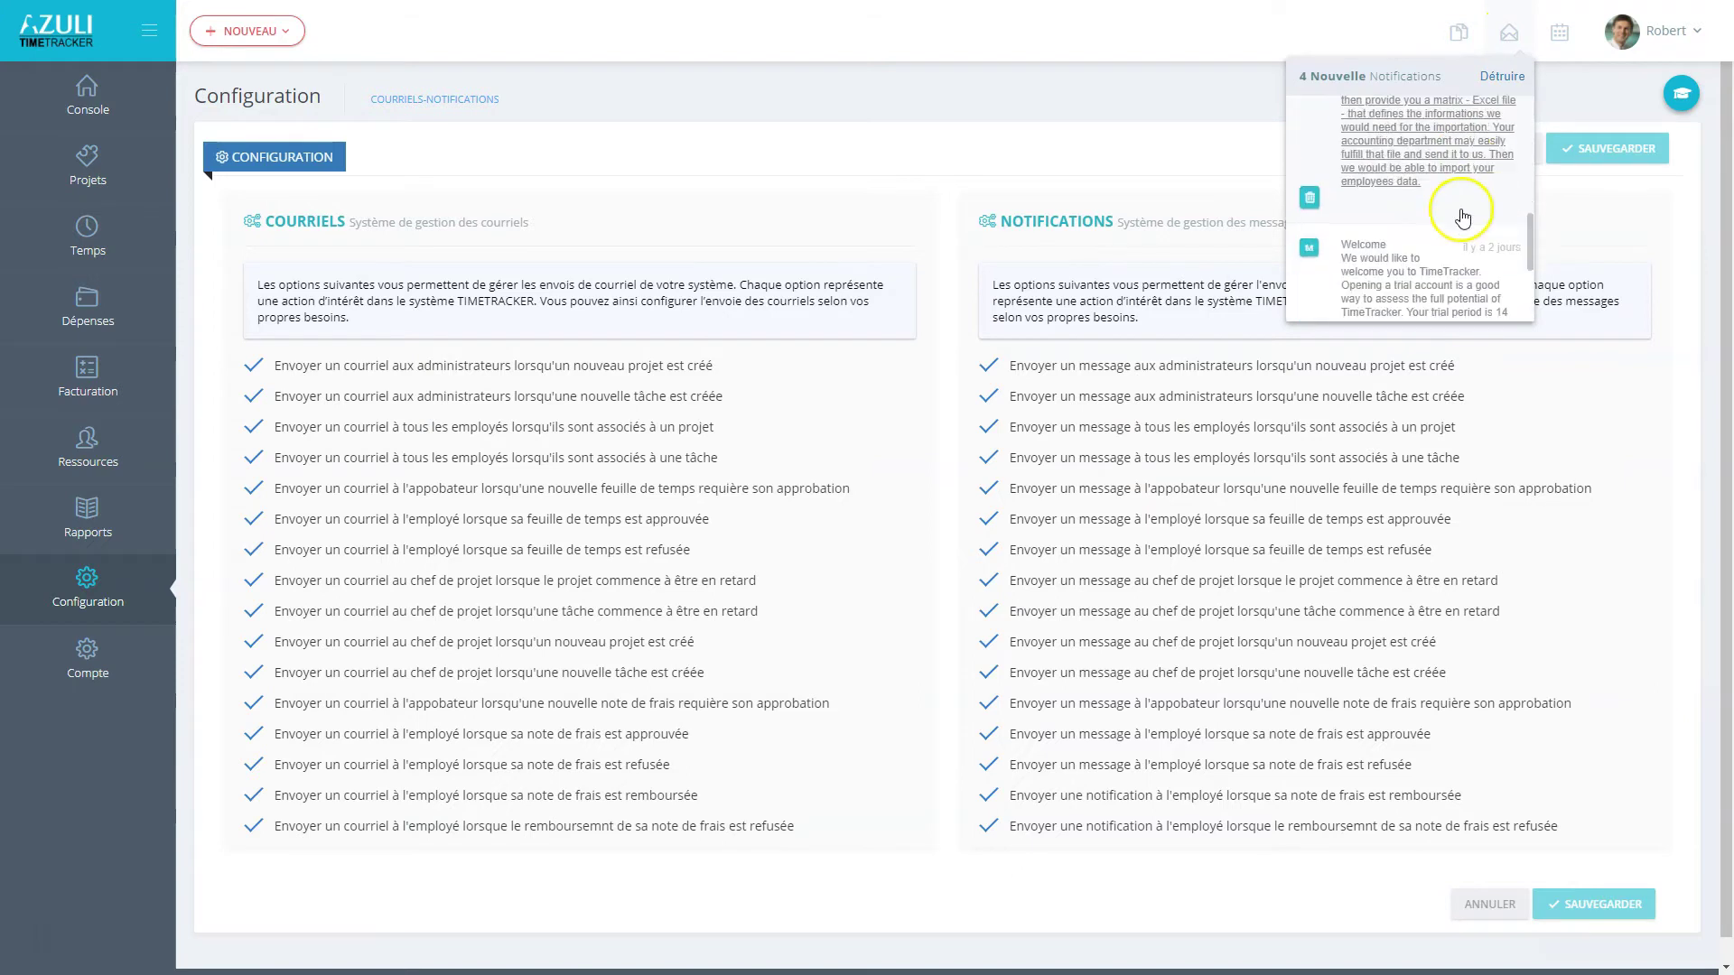
{"action": "scroll", "coordinate": [1463, 216], "scroll_direction": "down", "scroll_amount": 3}
{"action": "left_click", "coordinate": [1509, 33]}
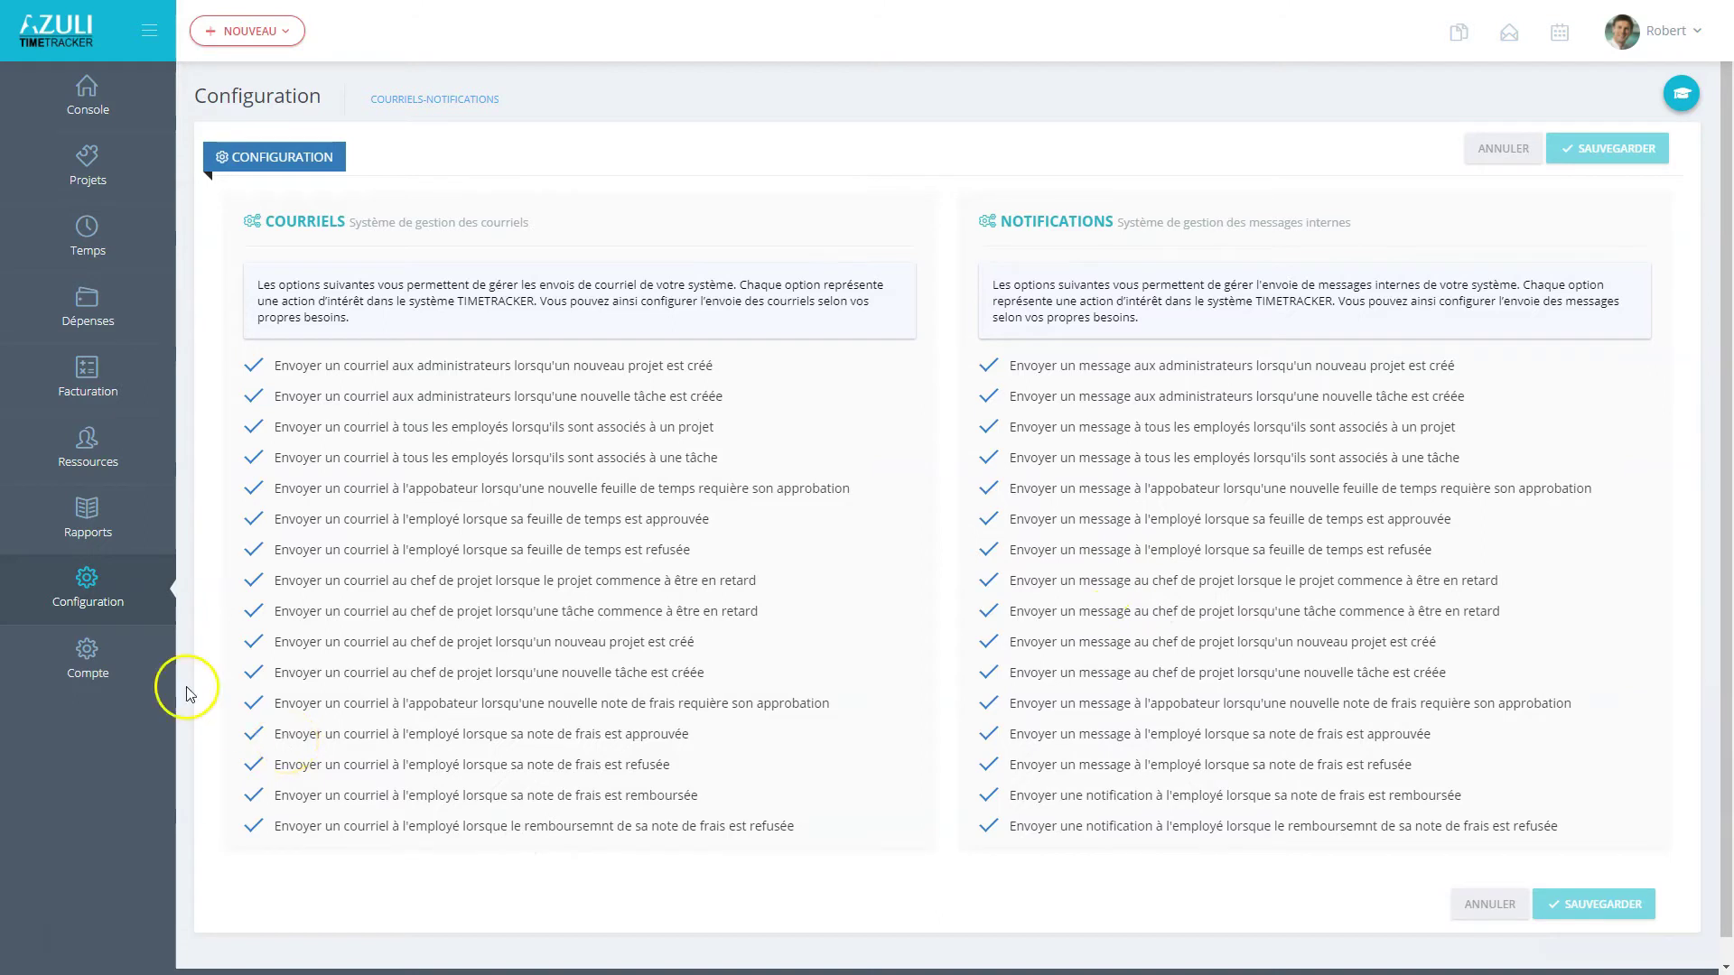
Step: Open the timesheet configuration from the Configuration section, and again from the Temps section
{"action": "mouse_move", "coordinate": [87, 582]}
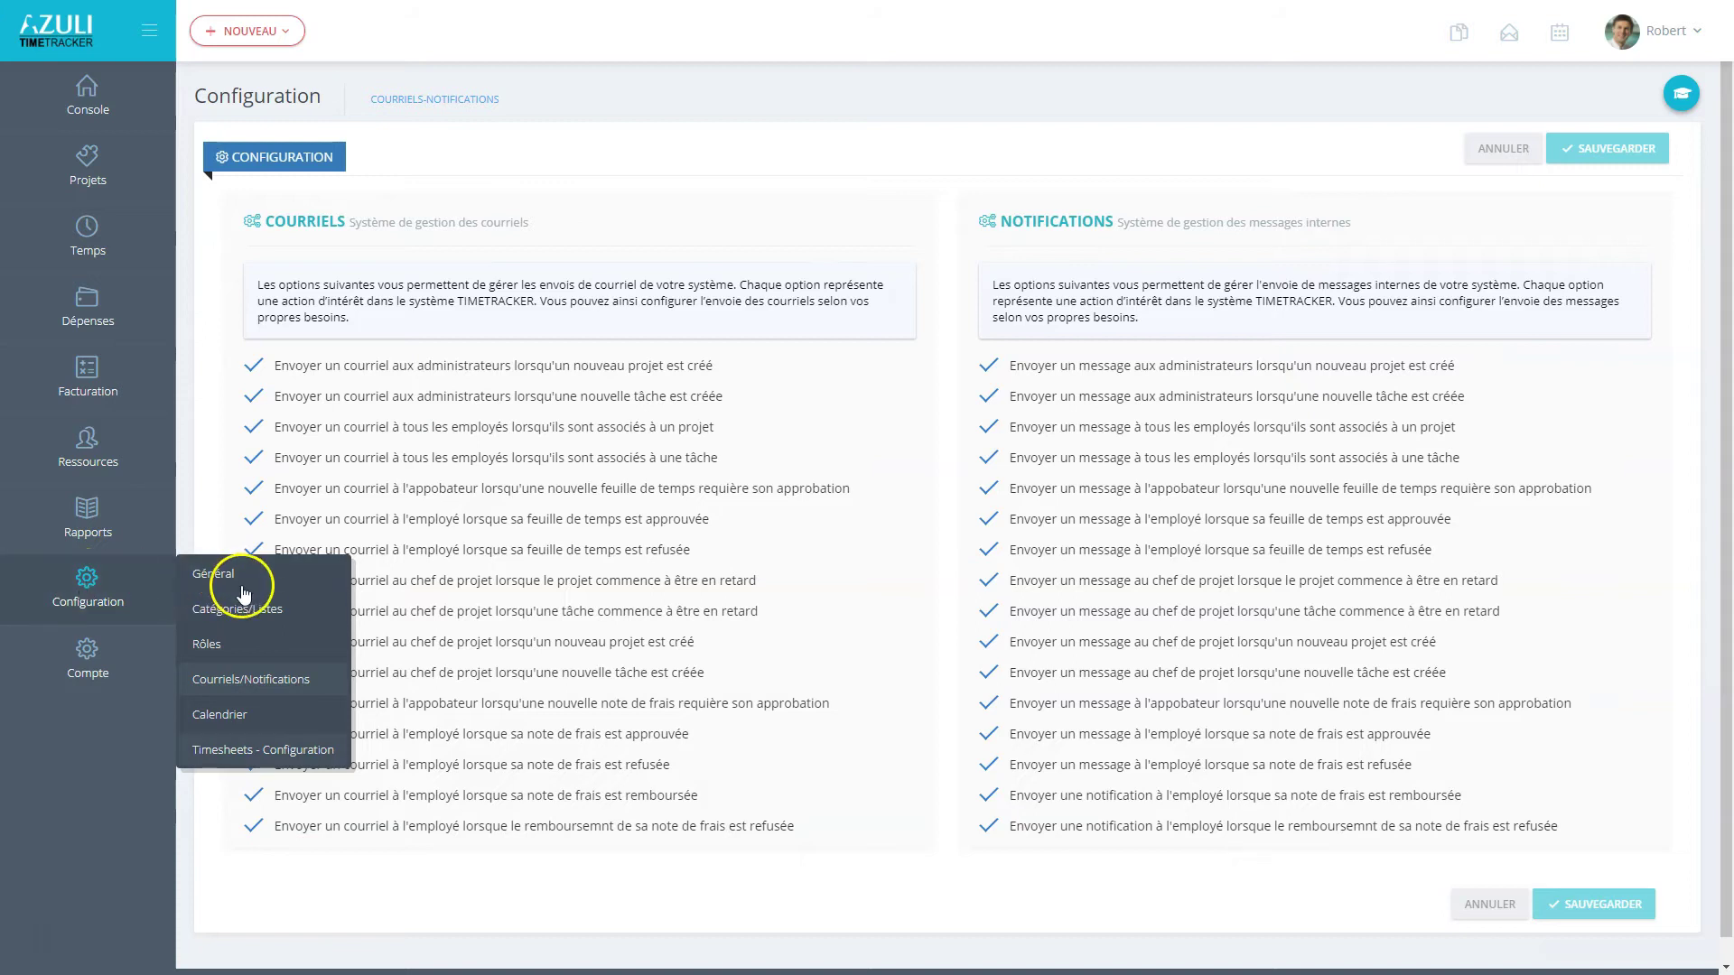
{"action": "left_click", "coordinate": [232, 757]}
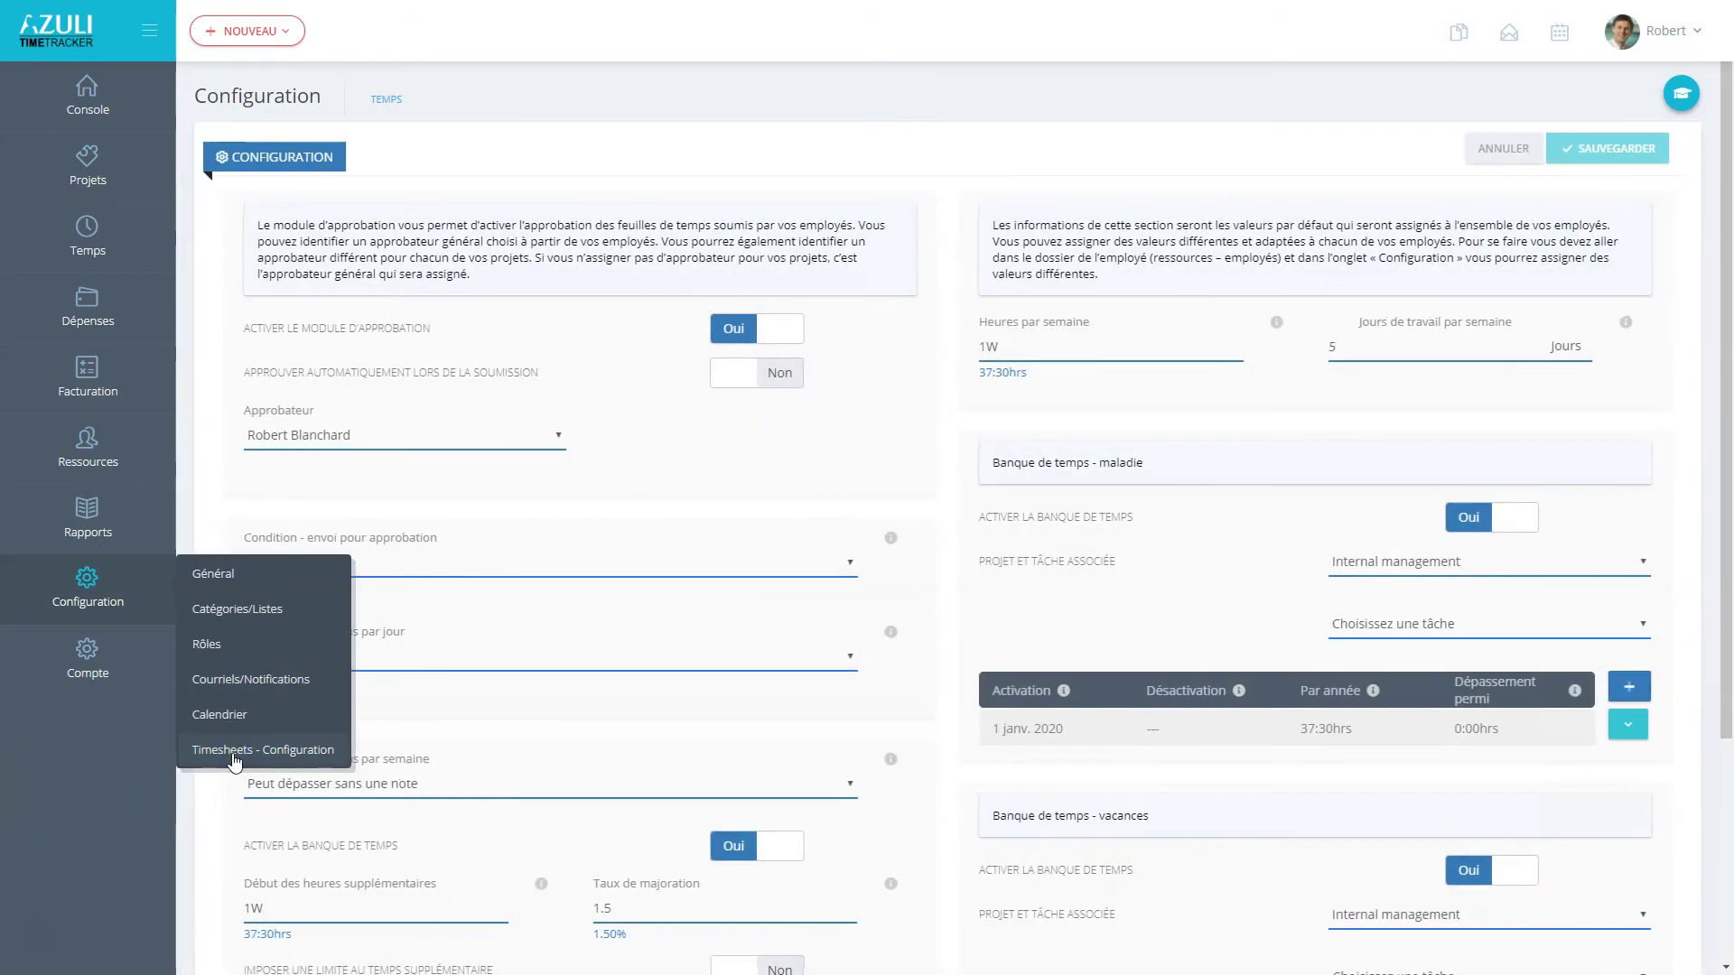
{"action": "mouse_move", "coordinate": [85, 232]}
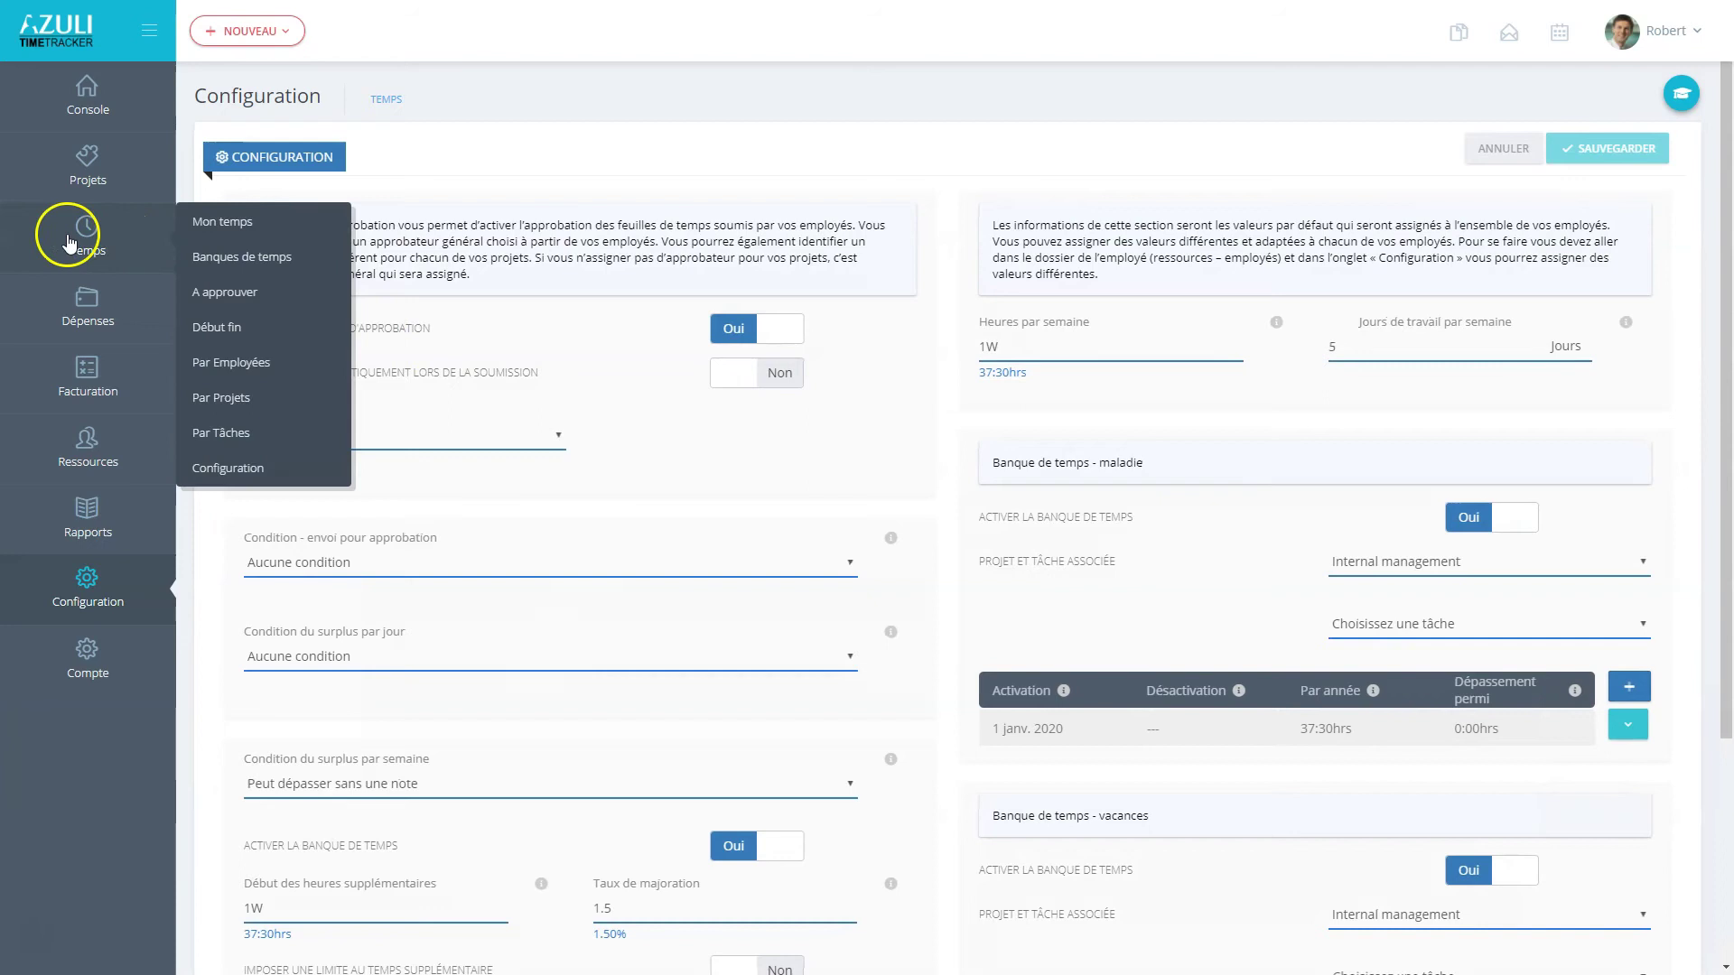
{"action": "left_click", "coordinate": [233, 468]}
{"action": "left_click", "coordinate": [233, 468]}
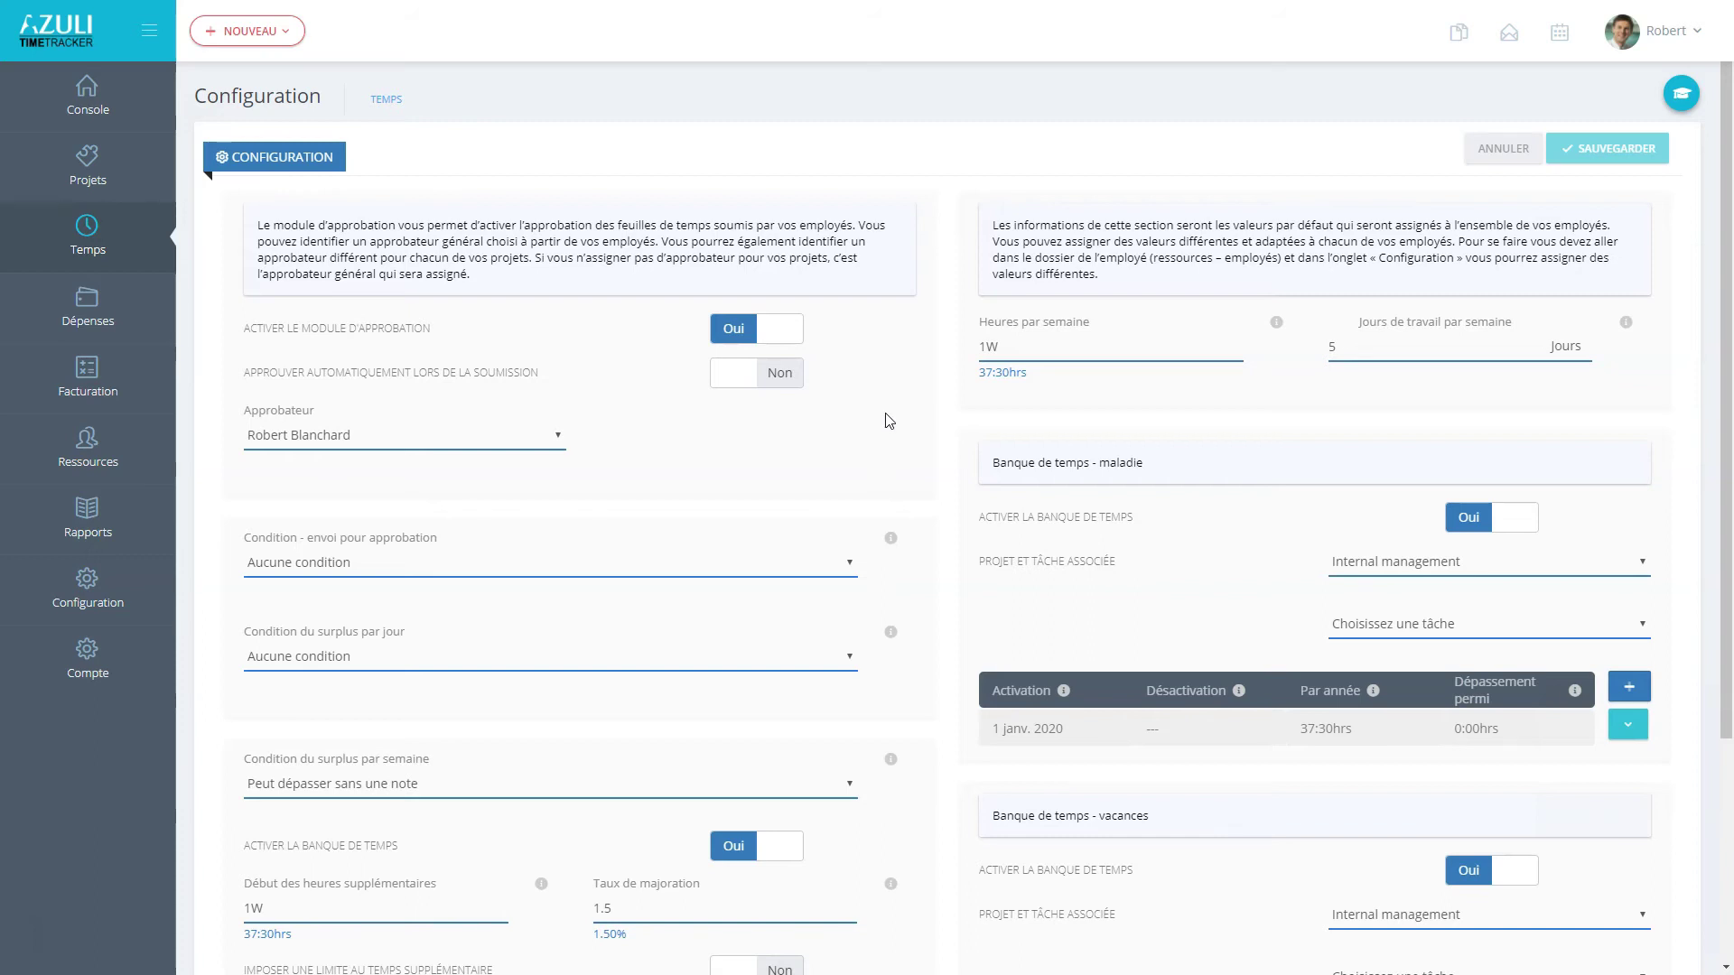
{"action": "mouse_move", "coordinate": [102, 466]}
{"action": "left_click", "coordinate": [233, 435]}
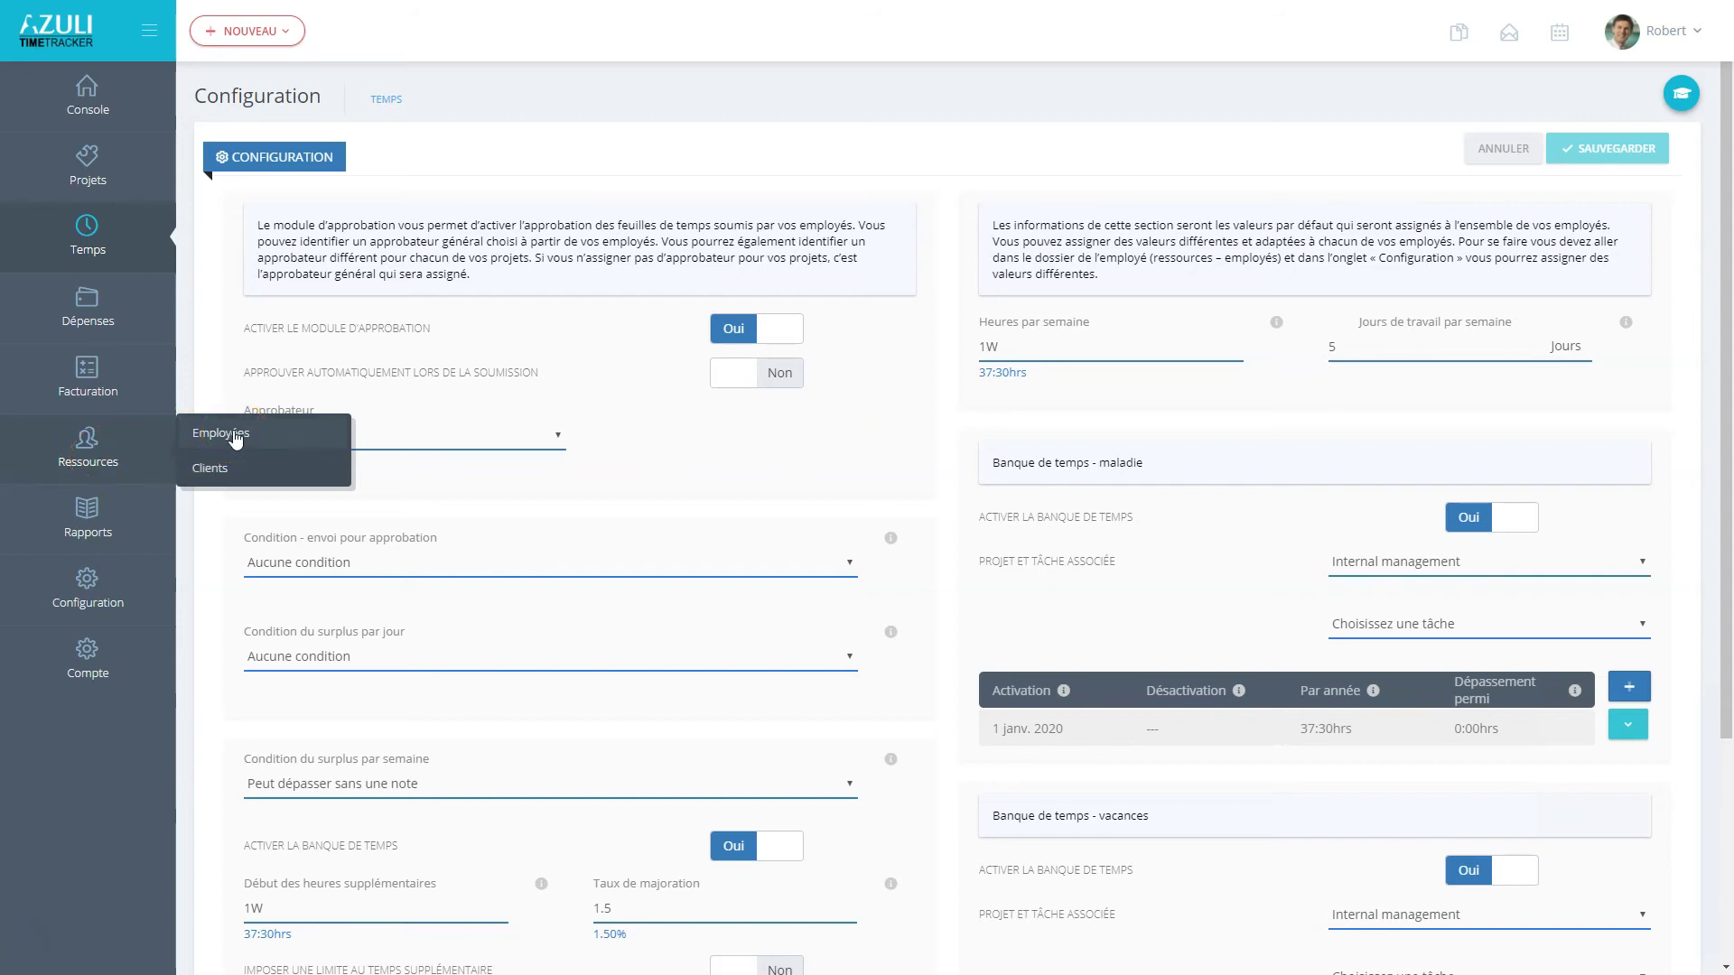
{"action": "left_click", "coordinate": [839, 430]}
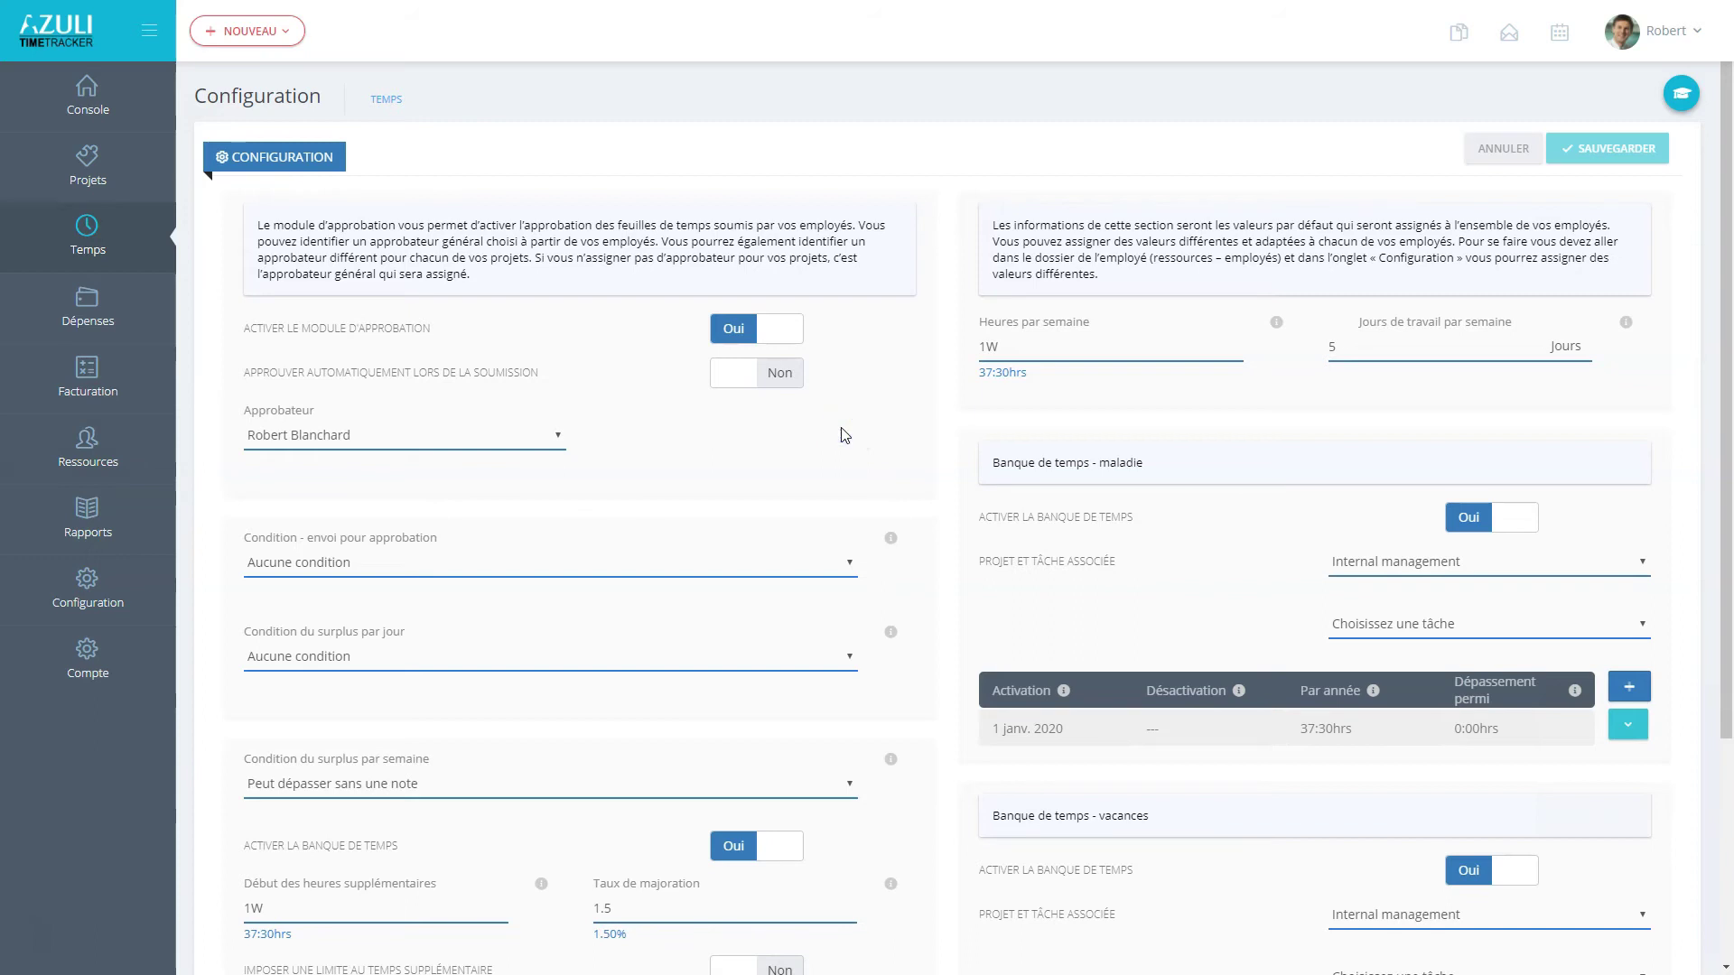
{"action": "left_click", "coordinate": [839, 432]}
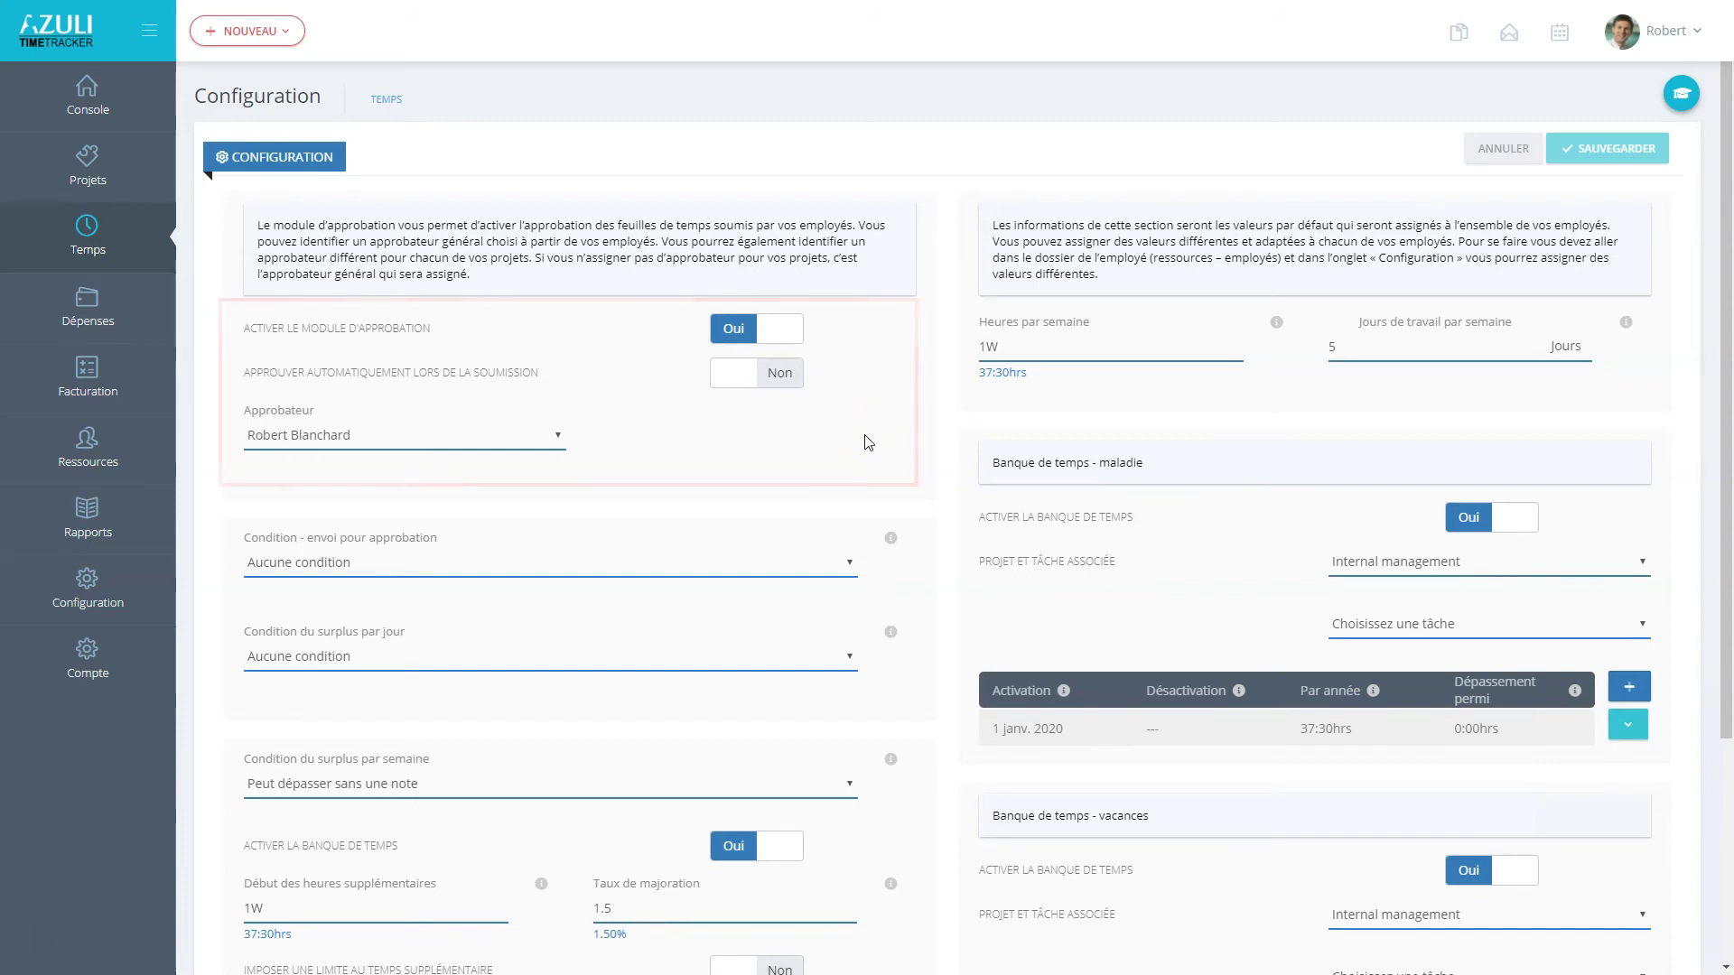
Step: Examine the timesheet configuration, from the approval module and surplus conditions to the overtime, sick leave and vacation time banks
{"action": "scroll", "coordinate": [876, 444], "scroll_direction": "down", "scroll_amount": 1}
{"action": "scroll", "coordinate": [879, 446], "scroll_direction": "down", "scroll_amount": 1}
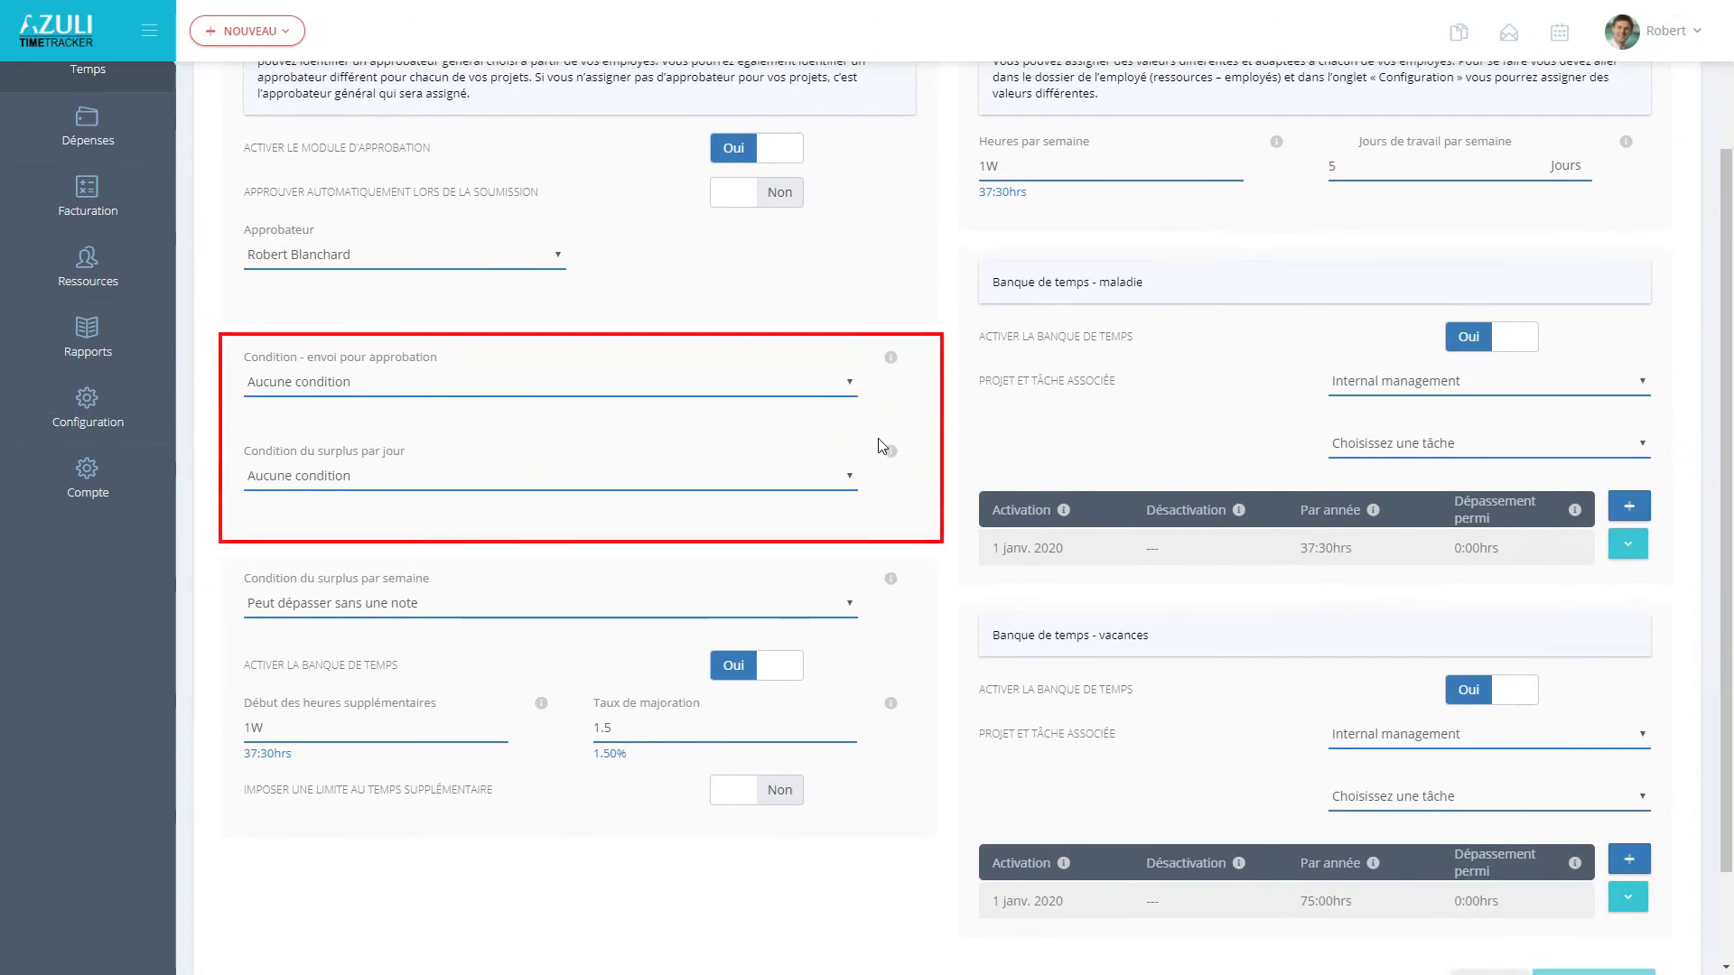
{"action": "scroll", "coordinate": [878, 445], "scroll_direction": "up", "scroll_amount": 2}
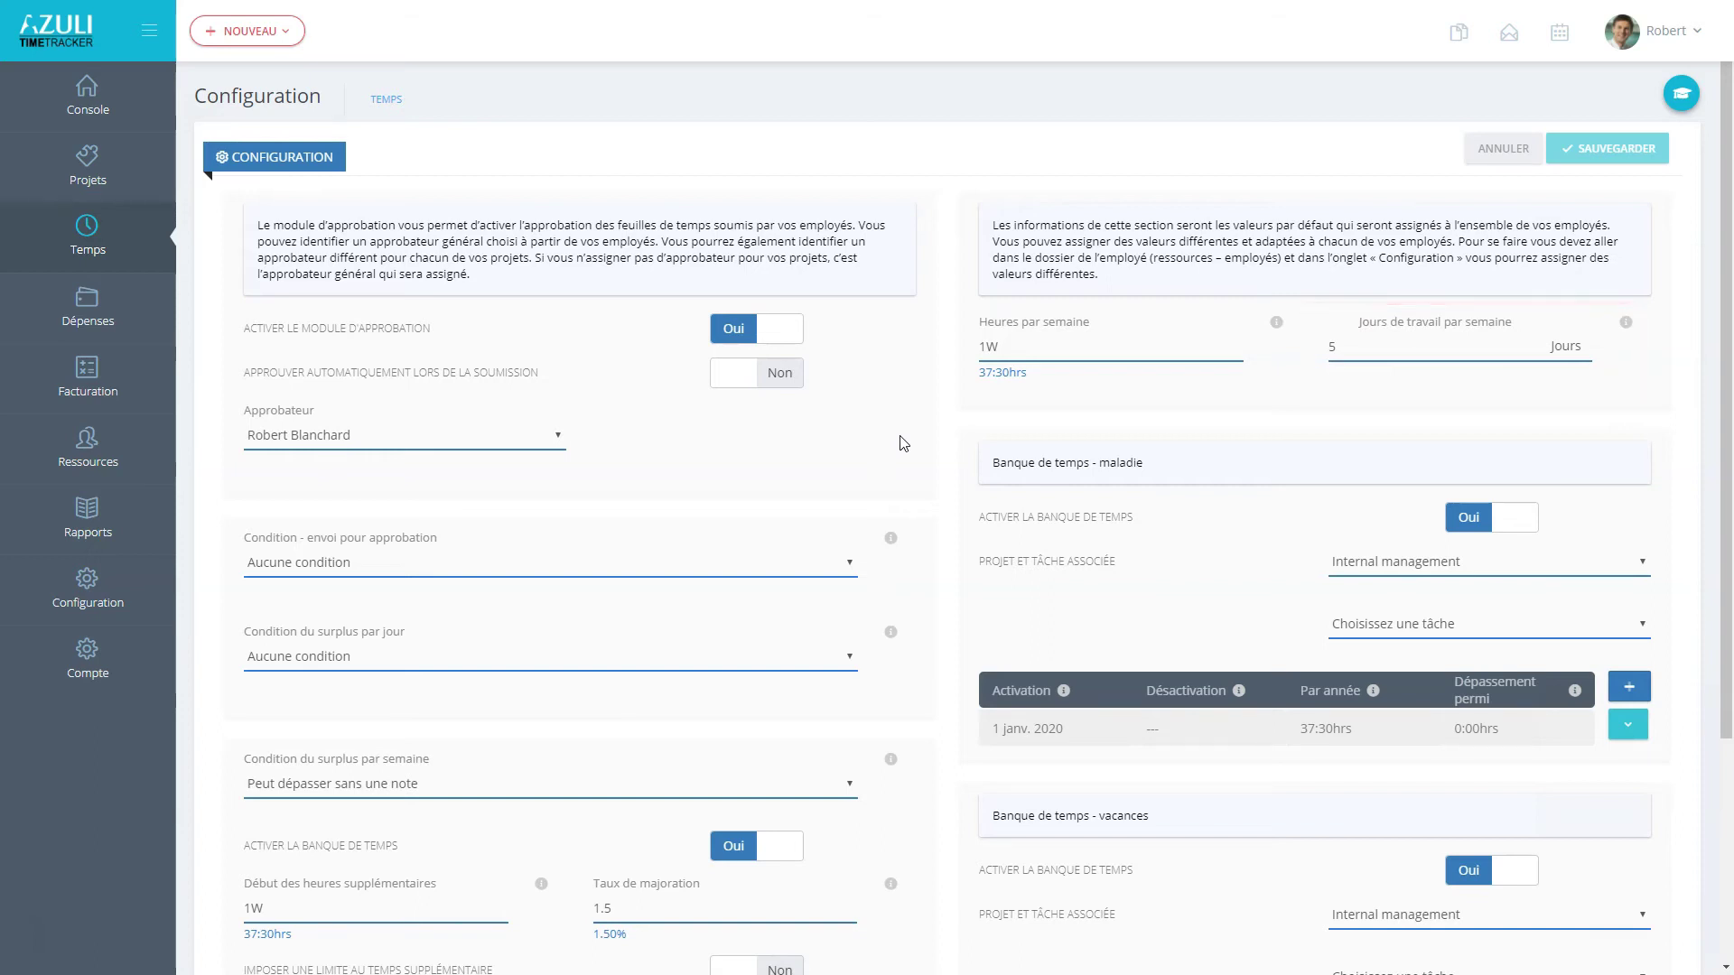
{"action": "scroll", "coordinate": [900, 444], "scroll_direction": "down", "scroll_amount": 3}
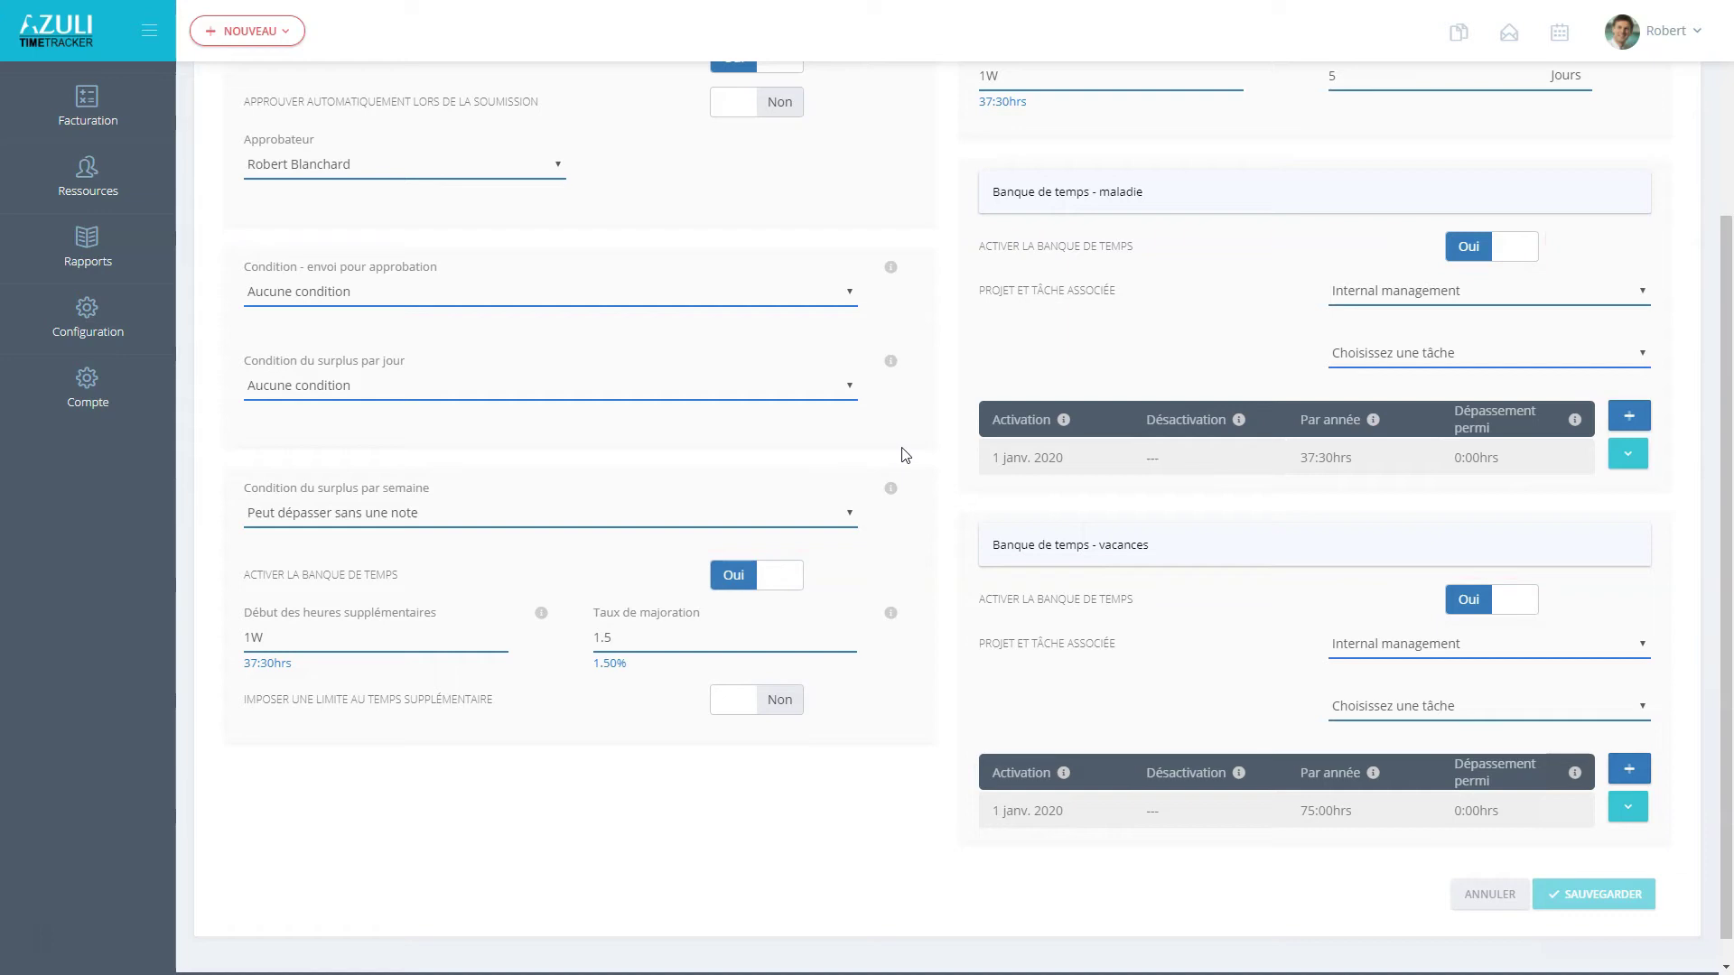
{"action": "scroll", "coordinate": [903, 453], "scroll_direction": "up", "scroll_amount": 3}
Step: Open the help guide of the timesheet configuration, page forward through it and close it
{"action": "left_click", "coordinate": [1649, 147]}
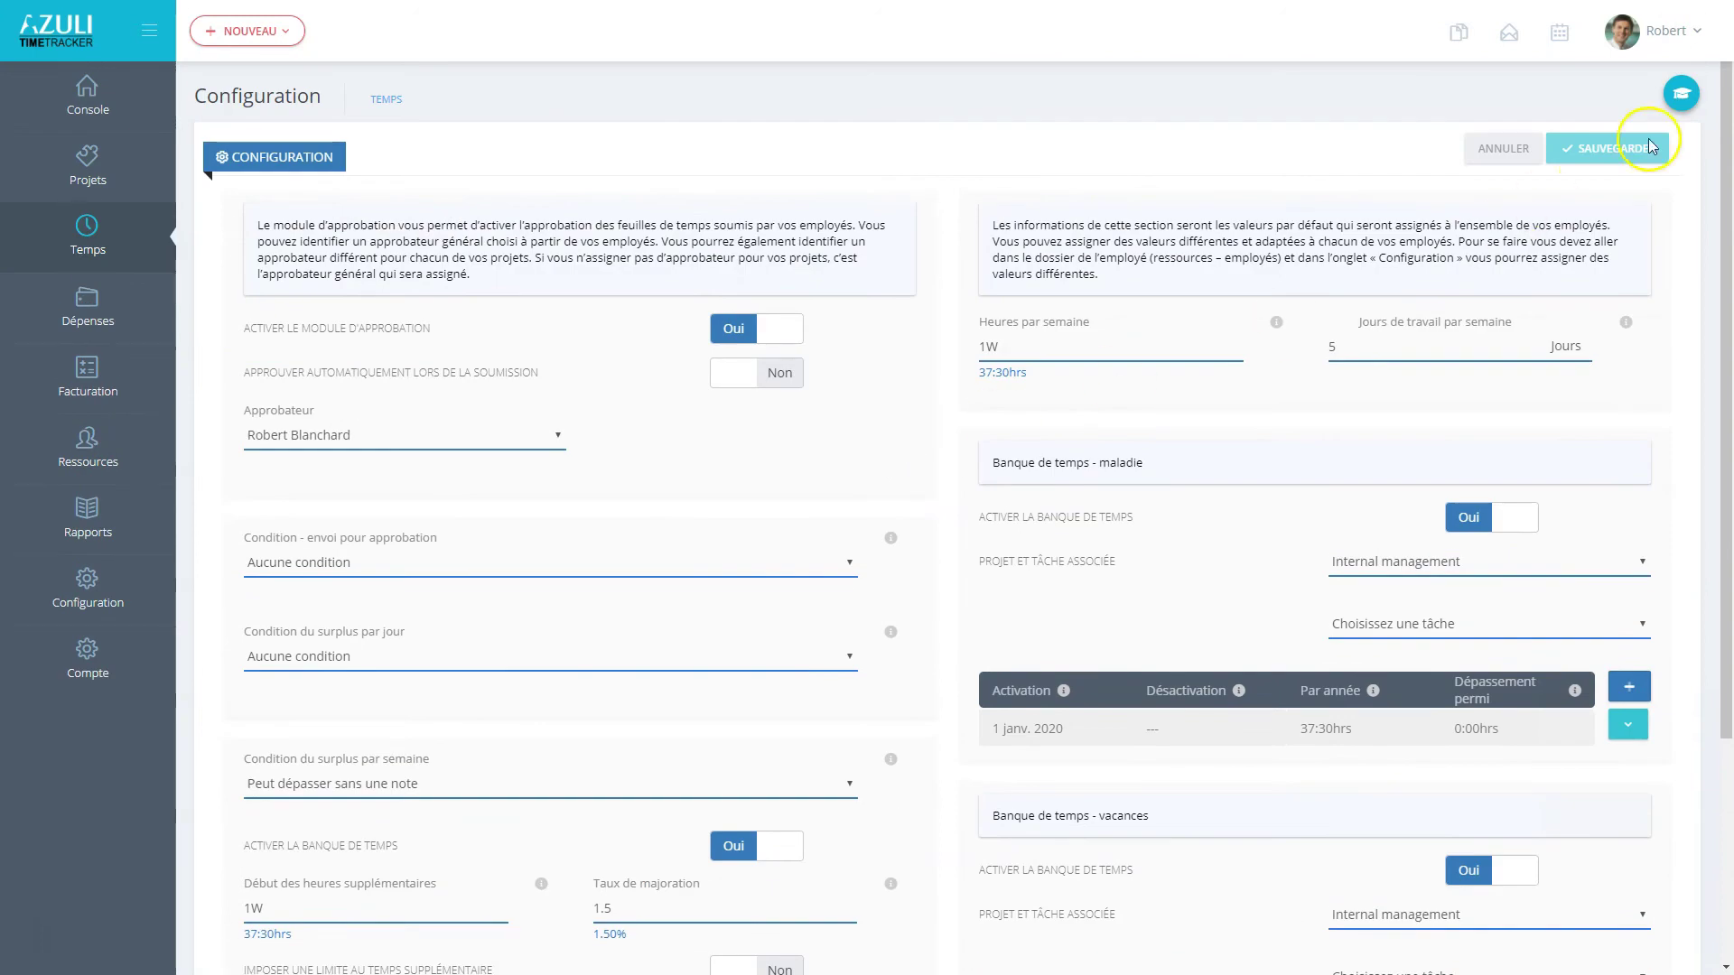
{"action": "left_click", "coordinate": [1679, 93]}
{"action": "left_click", "coordinate": [1663, 126]}
{"action": "left_click", "coordinate": [1664, 128]}
{"action": "left_click", "coordinate": [1687, 51]}
{"action": "left_click", "coordinate": [1114, 589]}
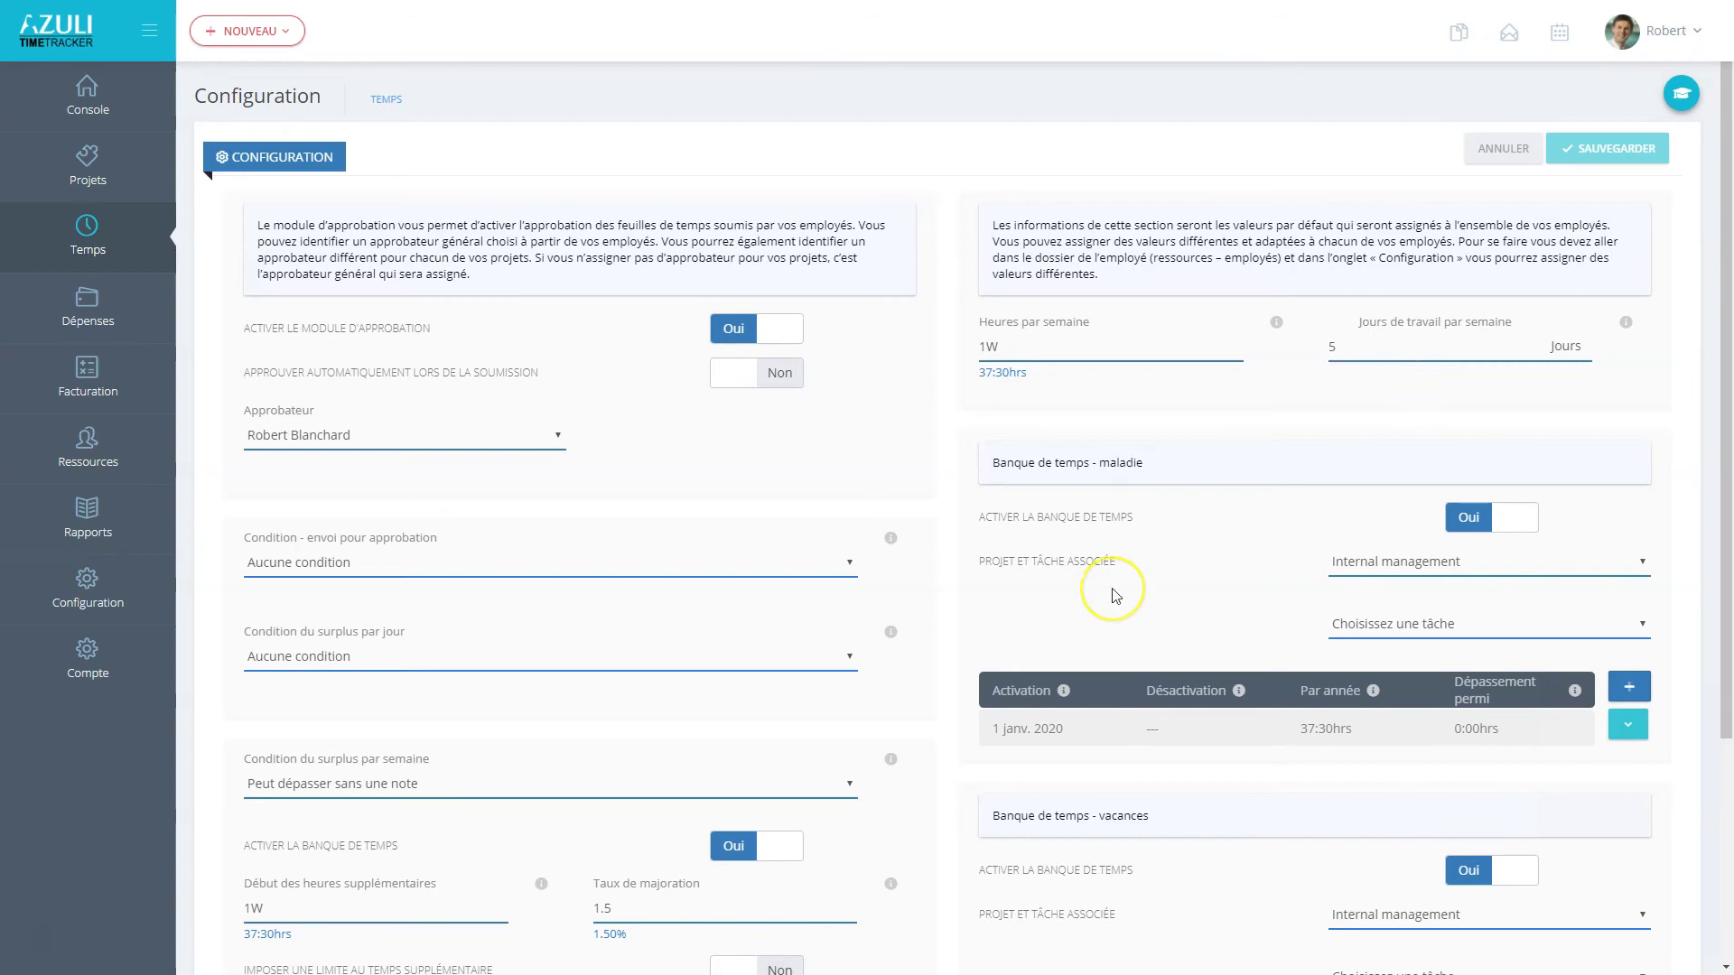
Step: In the Facturation configuration, choose the image AzuliBleu200.png as the billing logo
{"action": "left_click", "coordinate": [60, 372]}
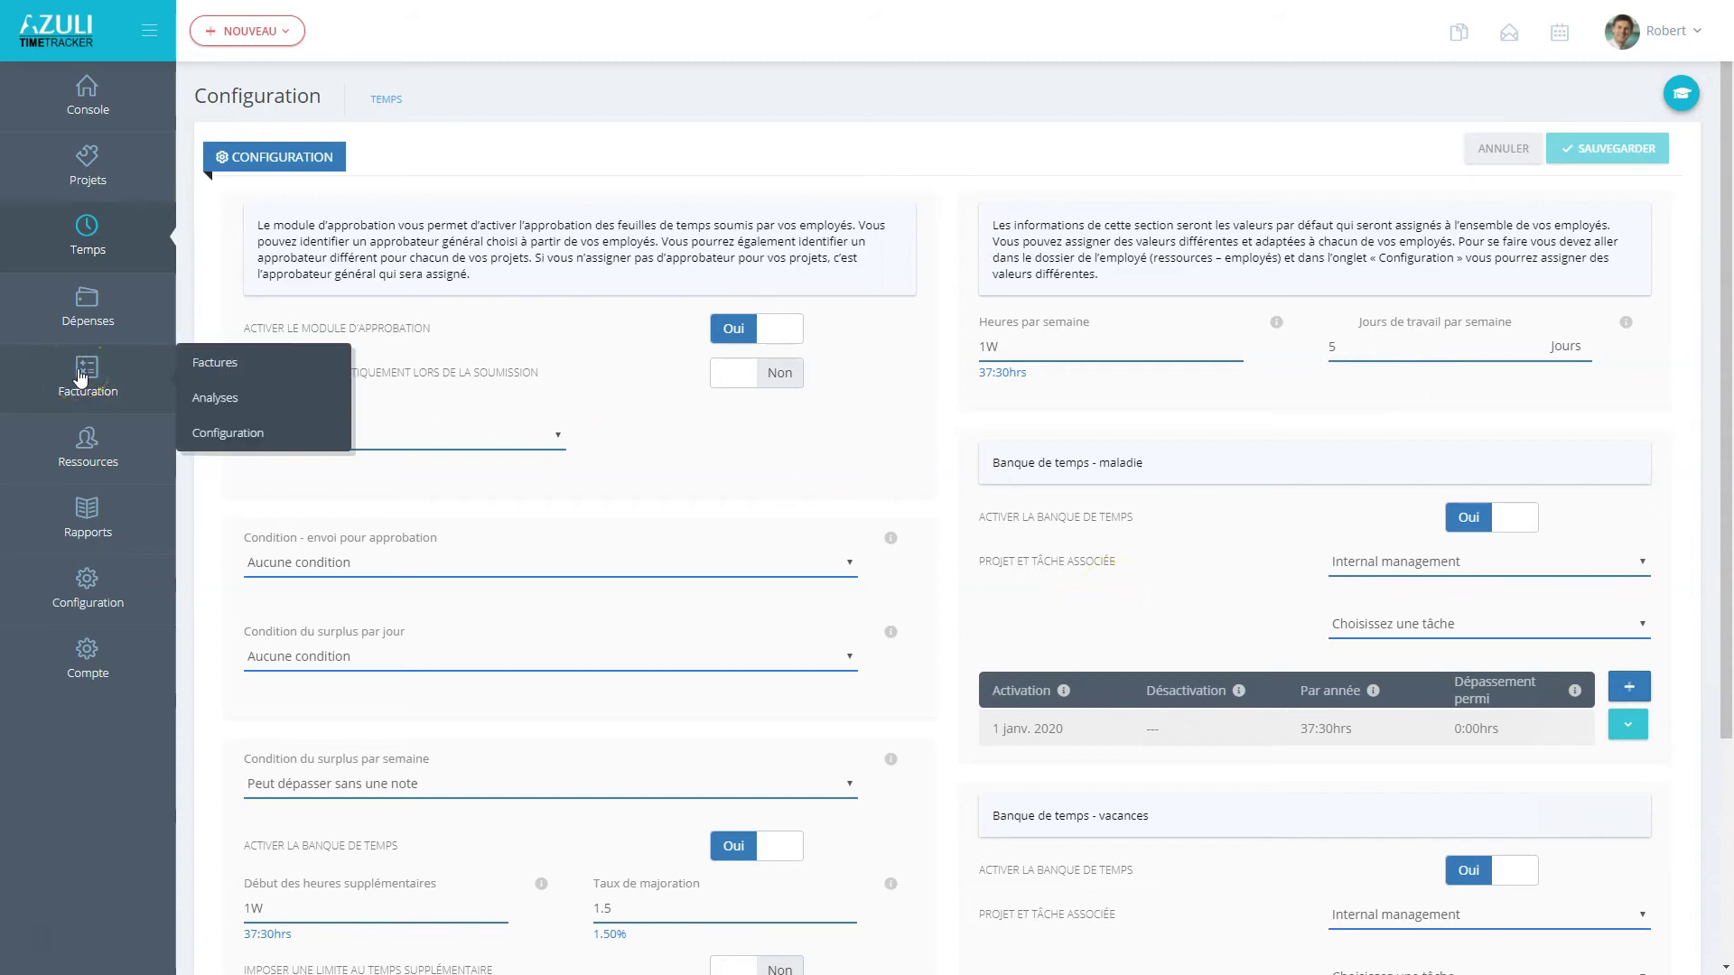
{"action": "left_click", "coordinate": [232, 443]}
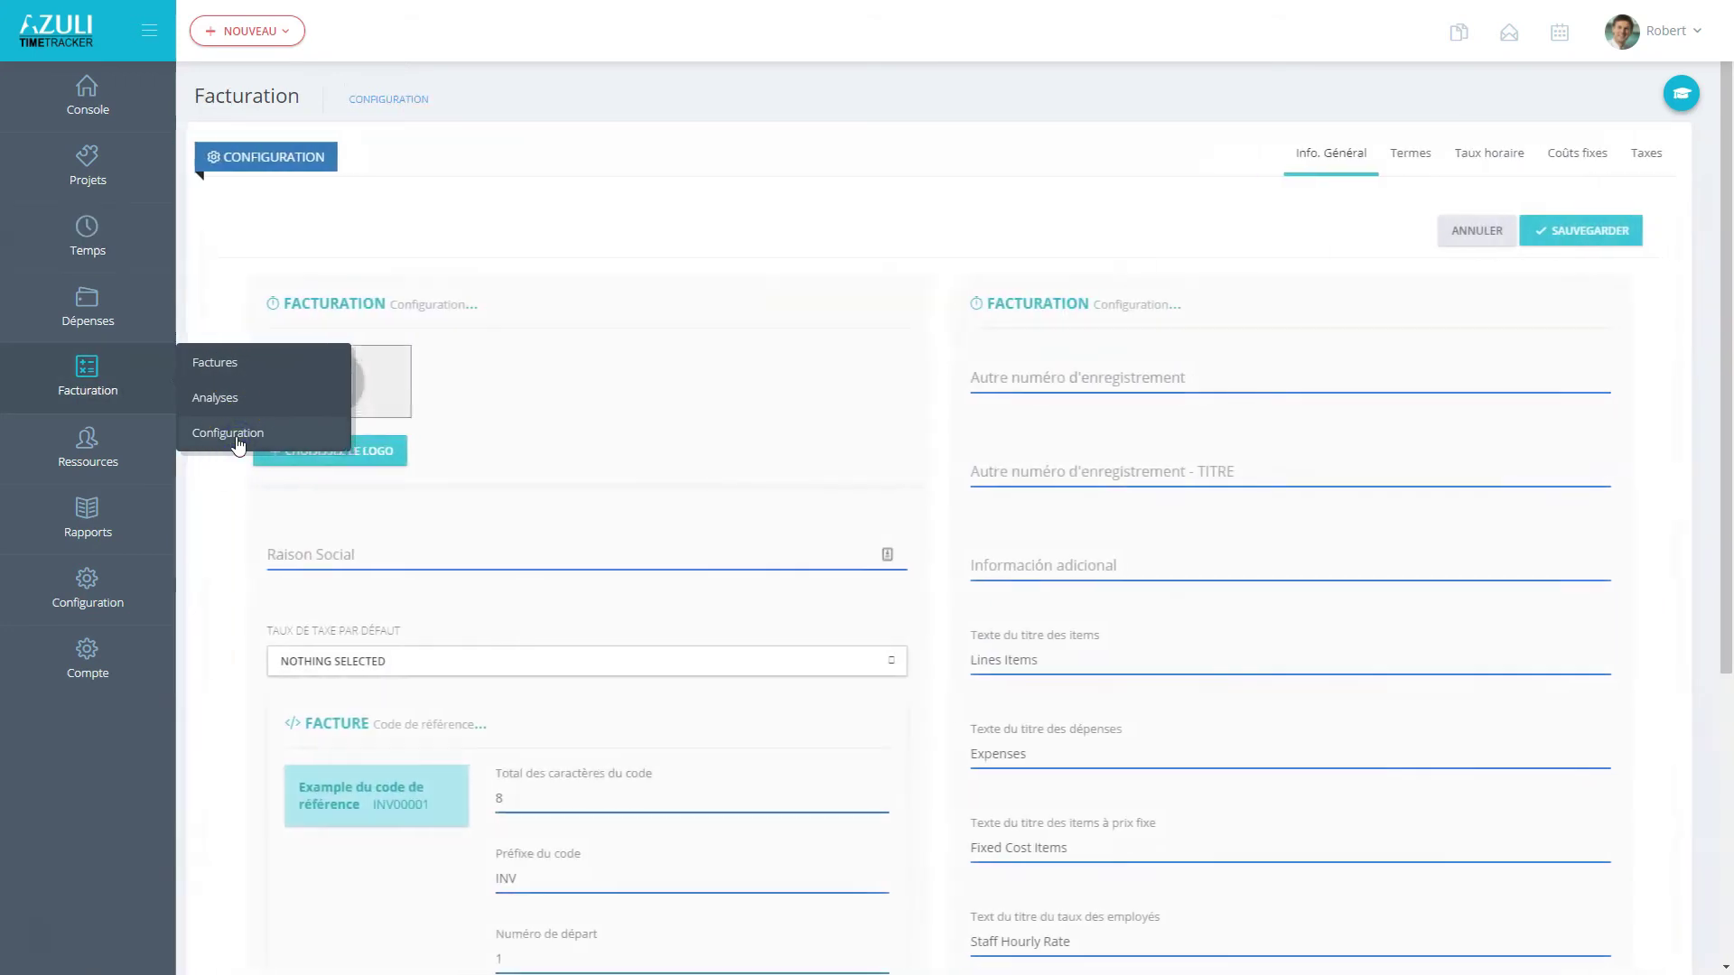
{"action": "left_click", "coordinate": [736, 393]}
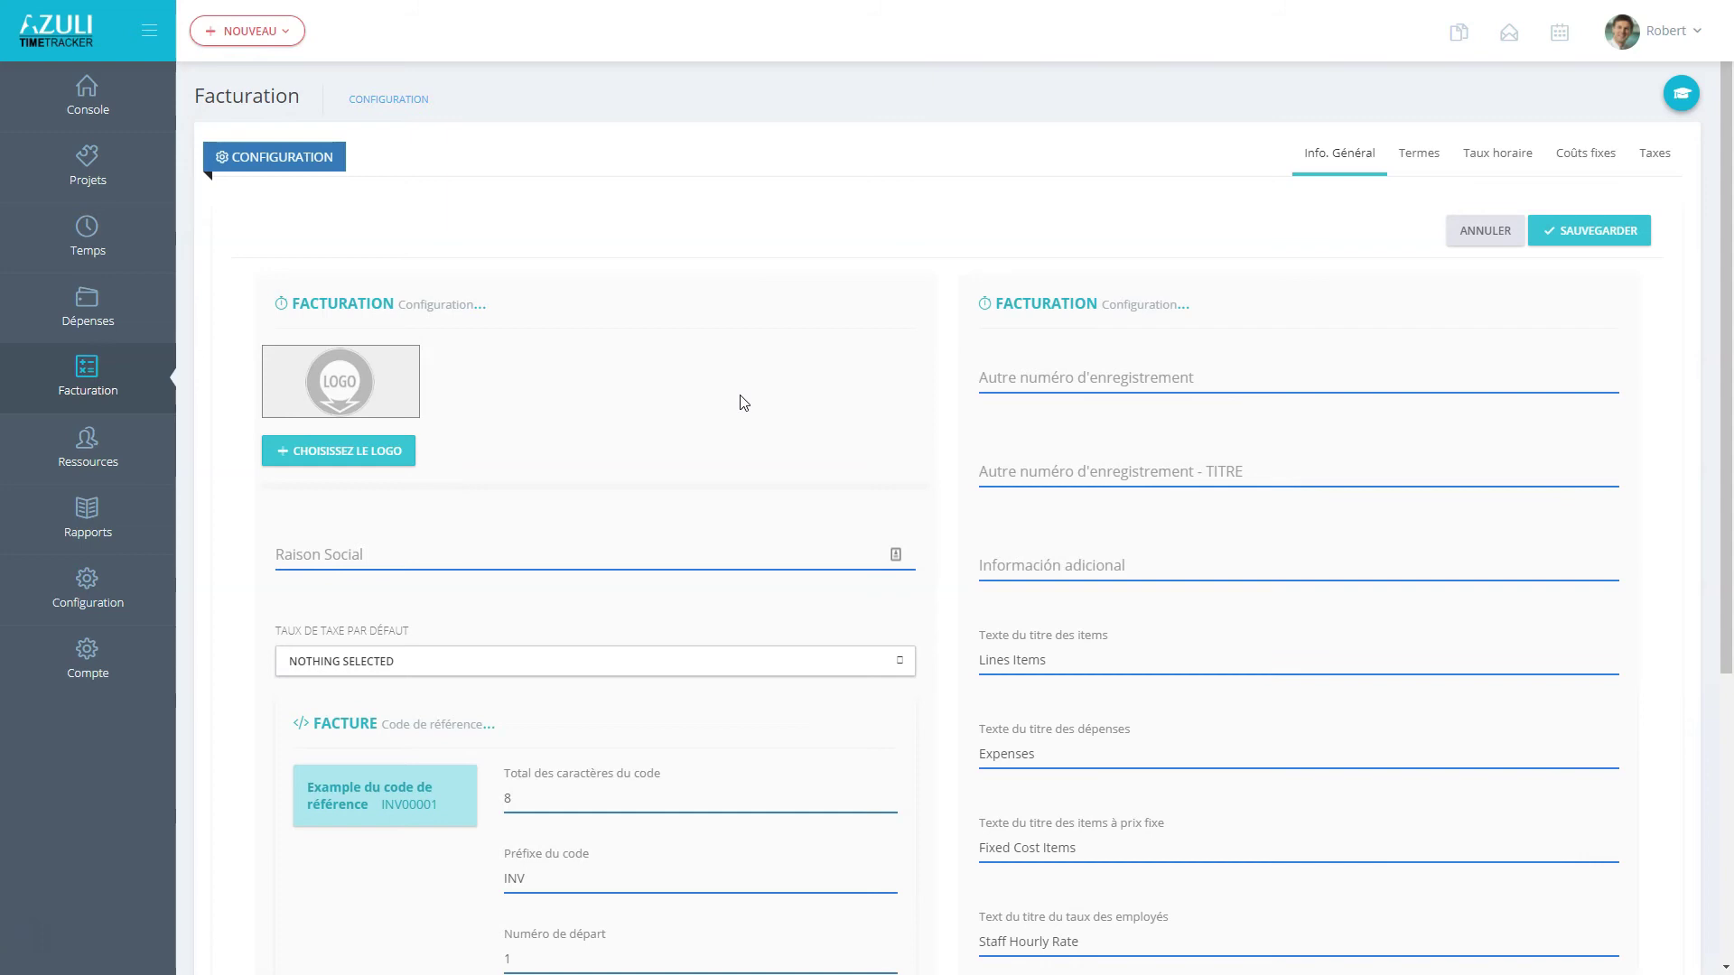
{"action": "left_click", "coordinate": [742, 399]}
{"action": "left_click", "coordinate": [332, 453]}
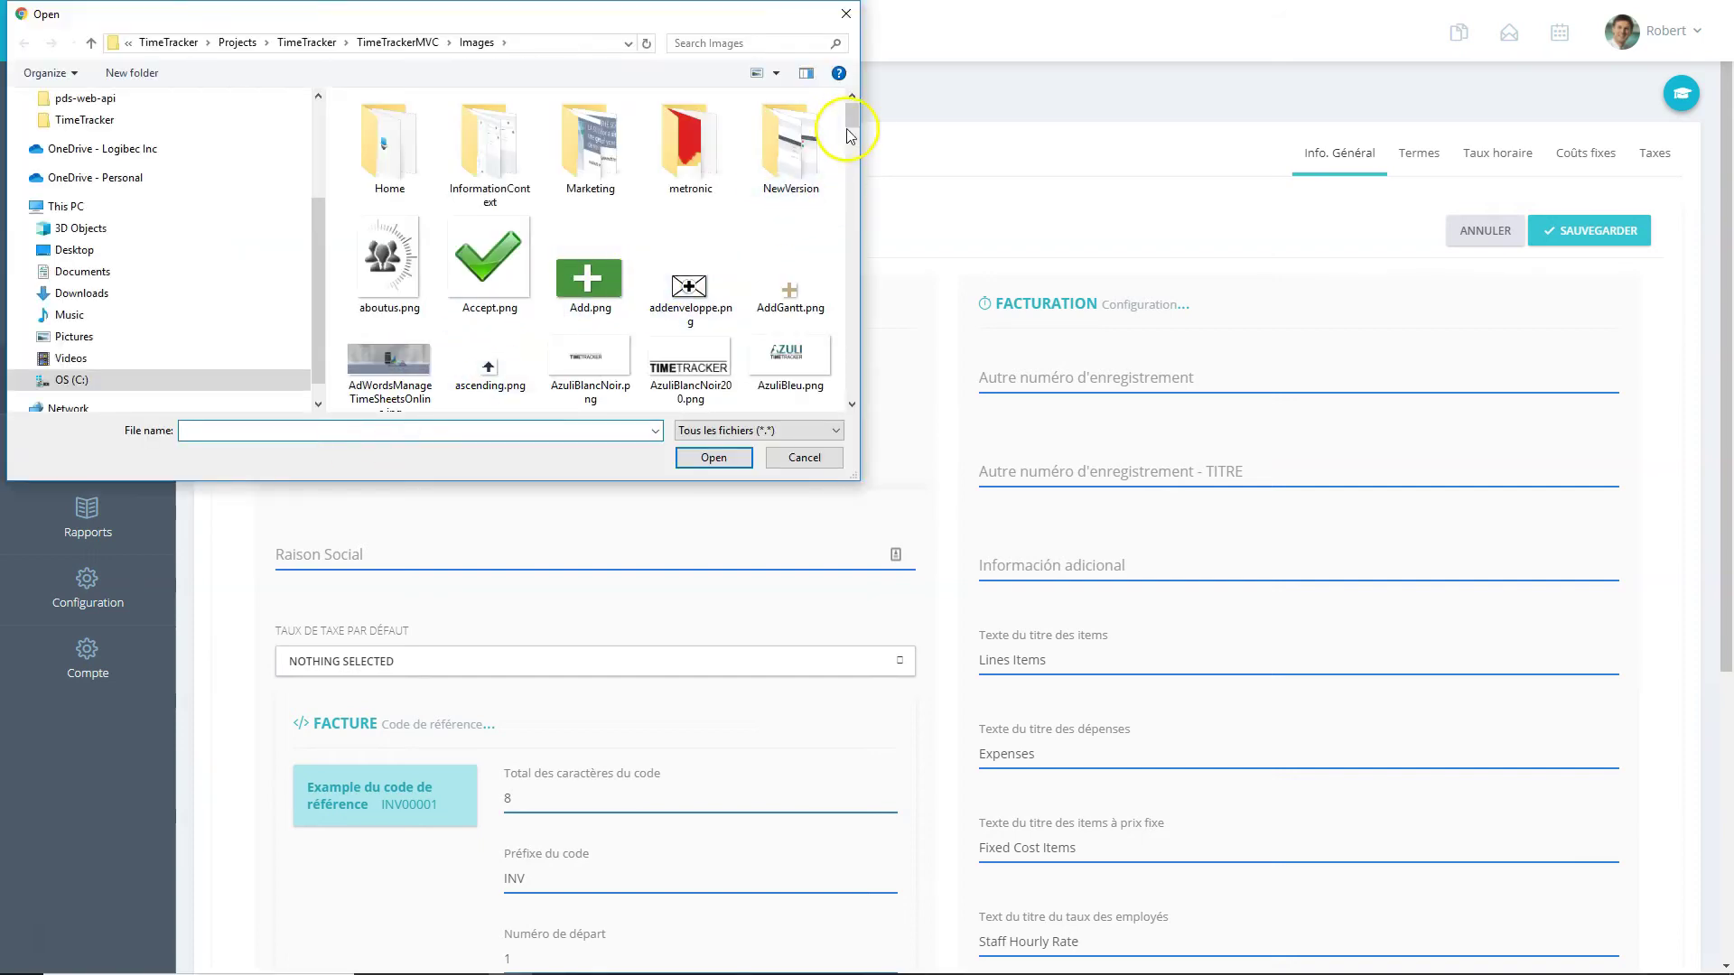
{"action": "left_click_drag", "start_coordinate": [854, 106], "coordinate": [856, 123]}
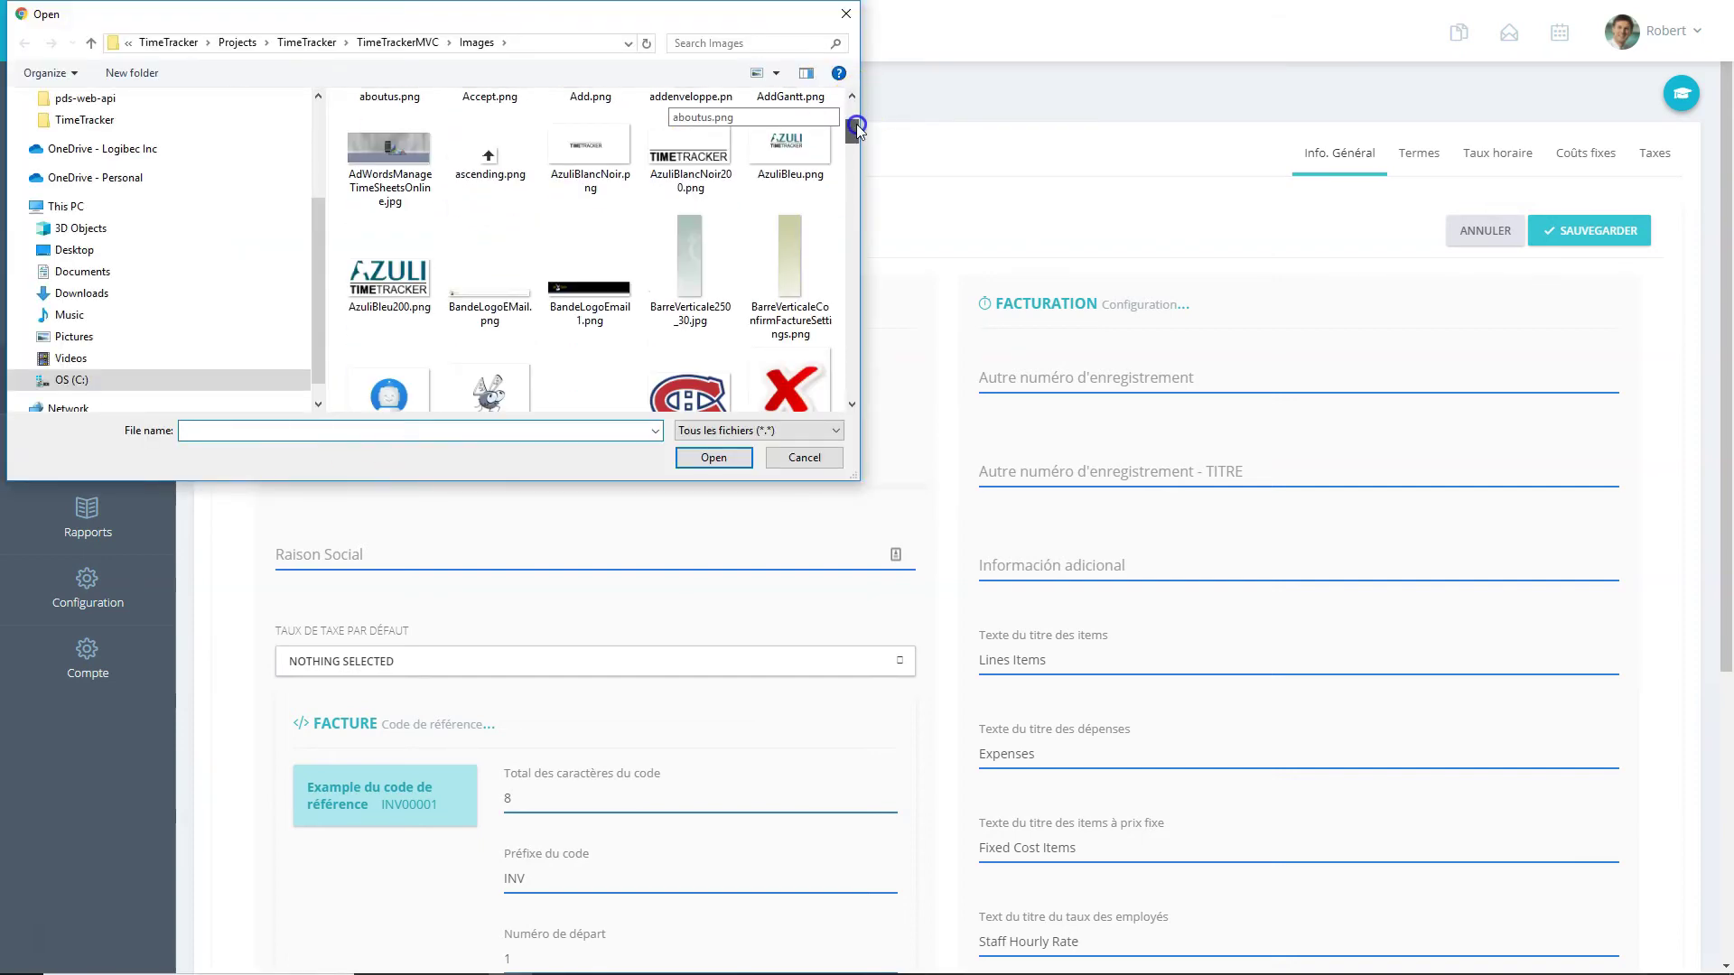
{"action": "left_click", "coordinate": [428, 280]}
{"action": "left_click", "coordinate": [713, 458]}
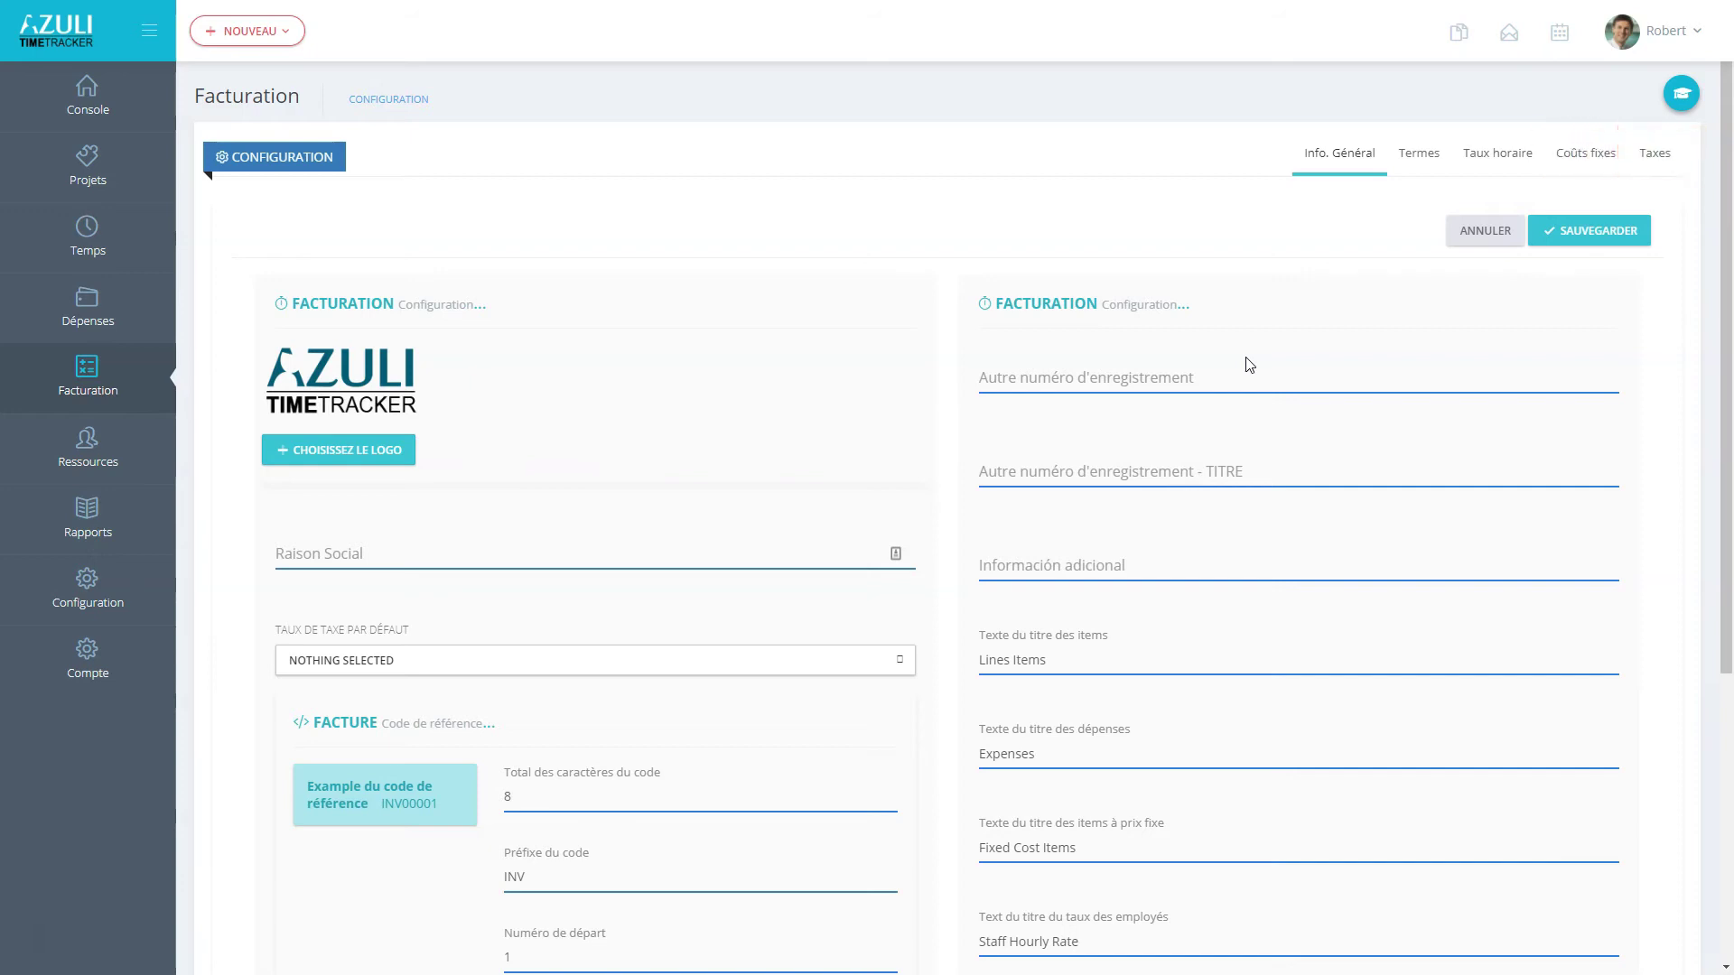
{"action": "left_click", "coordinate": [942, 363]}
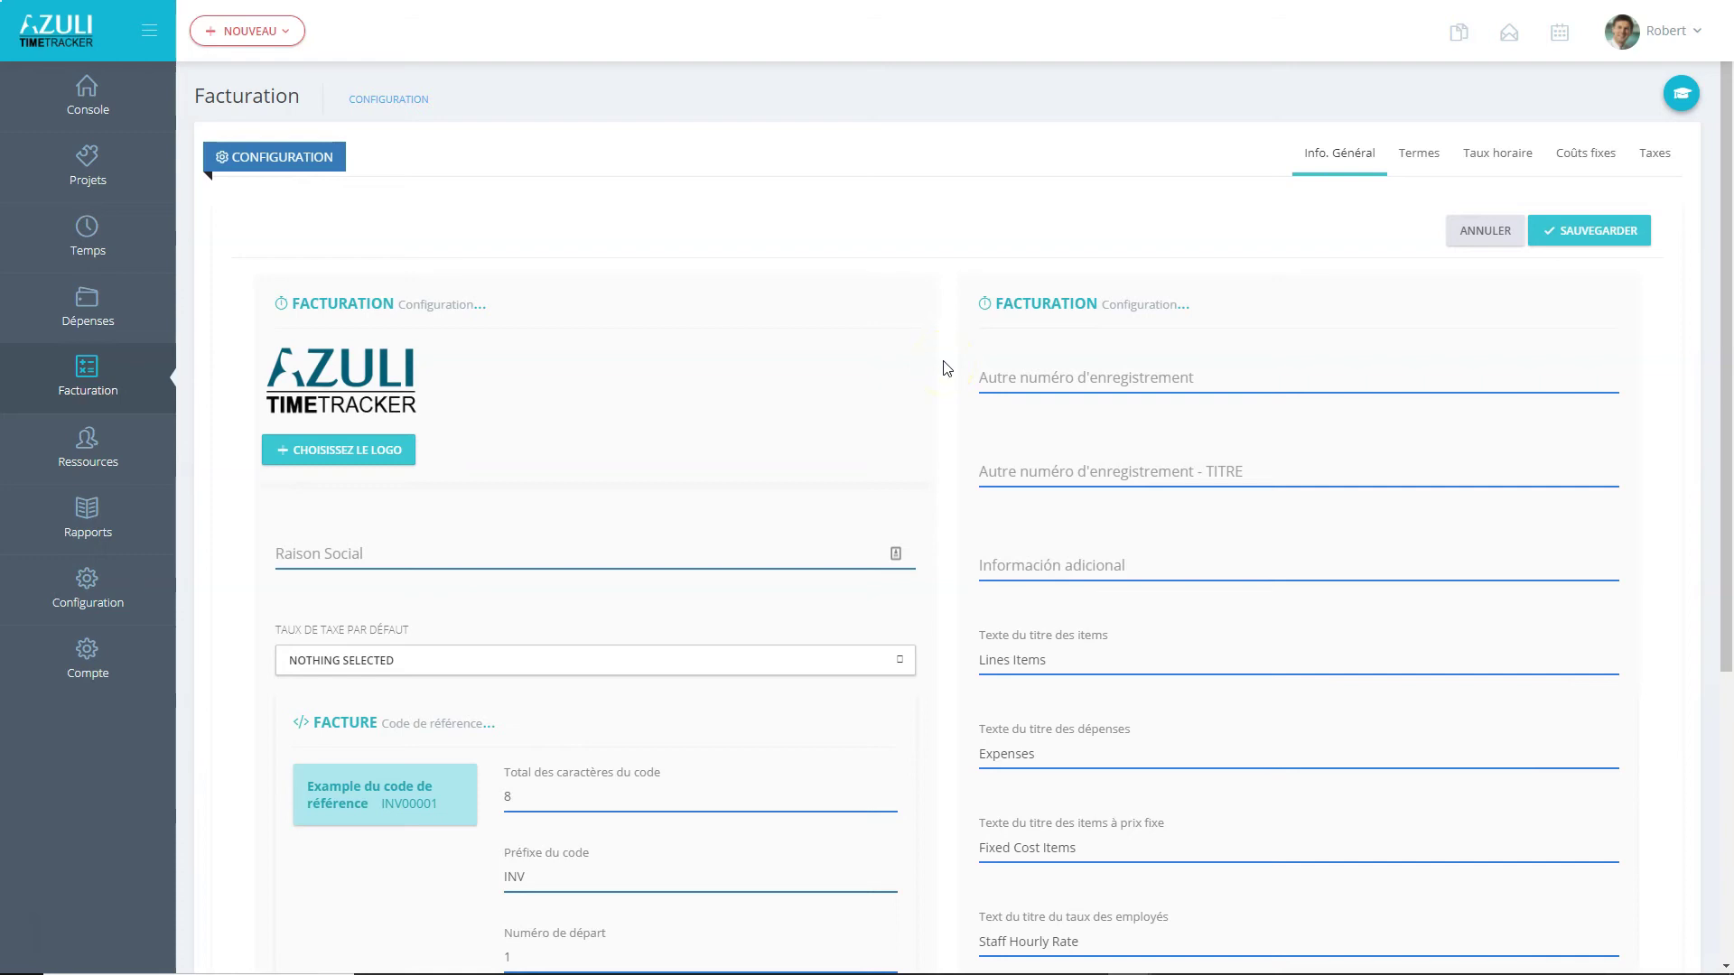
{"action": "left_click", "coordinate": [926, 360]}
Step: Open the Dépenses configuration to review its approval options and the expense and expense report reference codes
{"action": "mouse_move", "coordinate": [160, 279]}
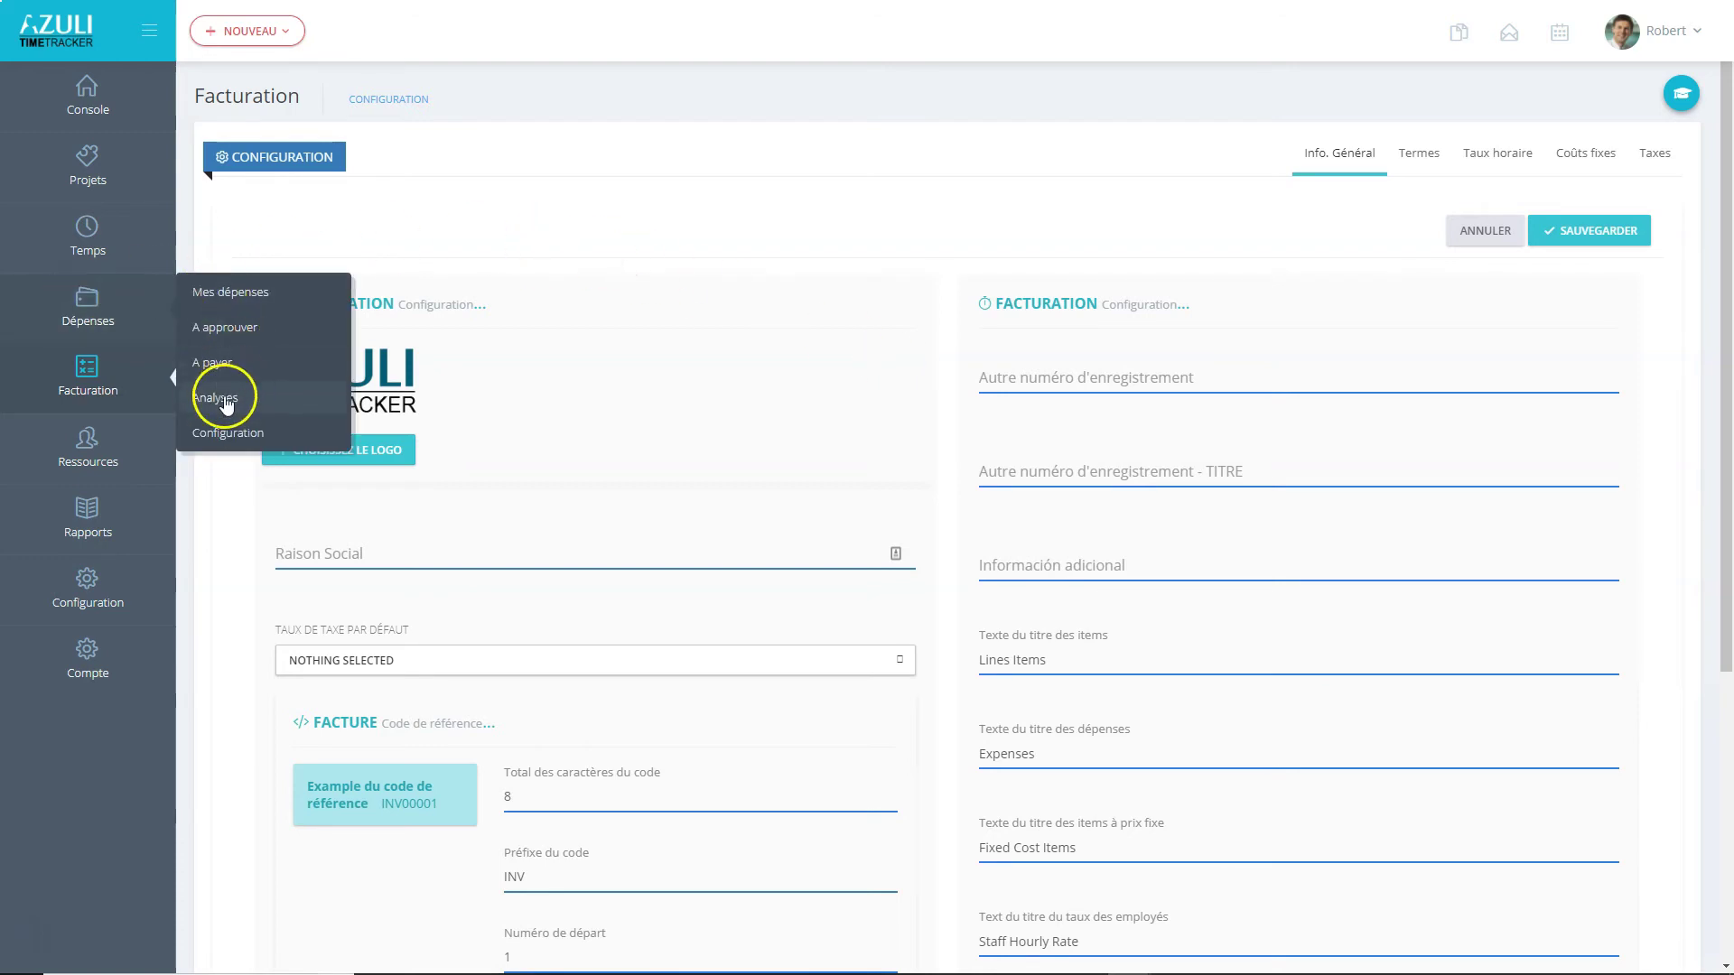
{"action": "left_click", "coordinate": [226, 435]}
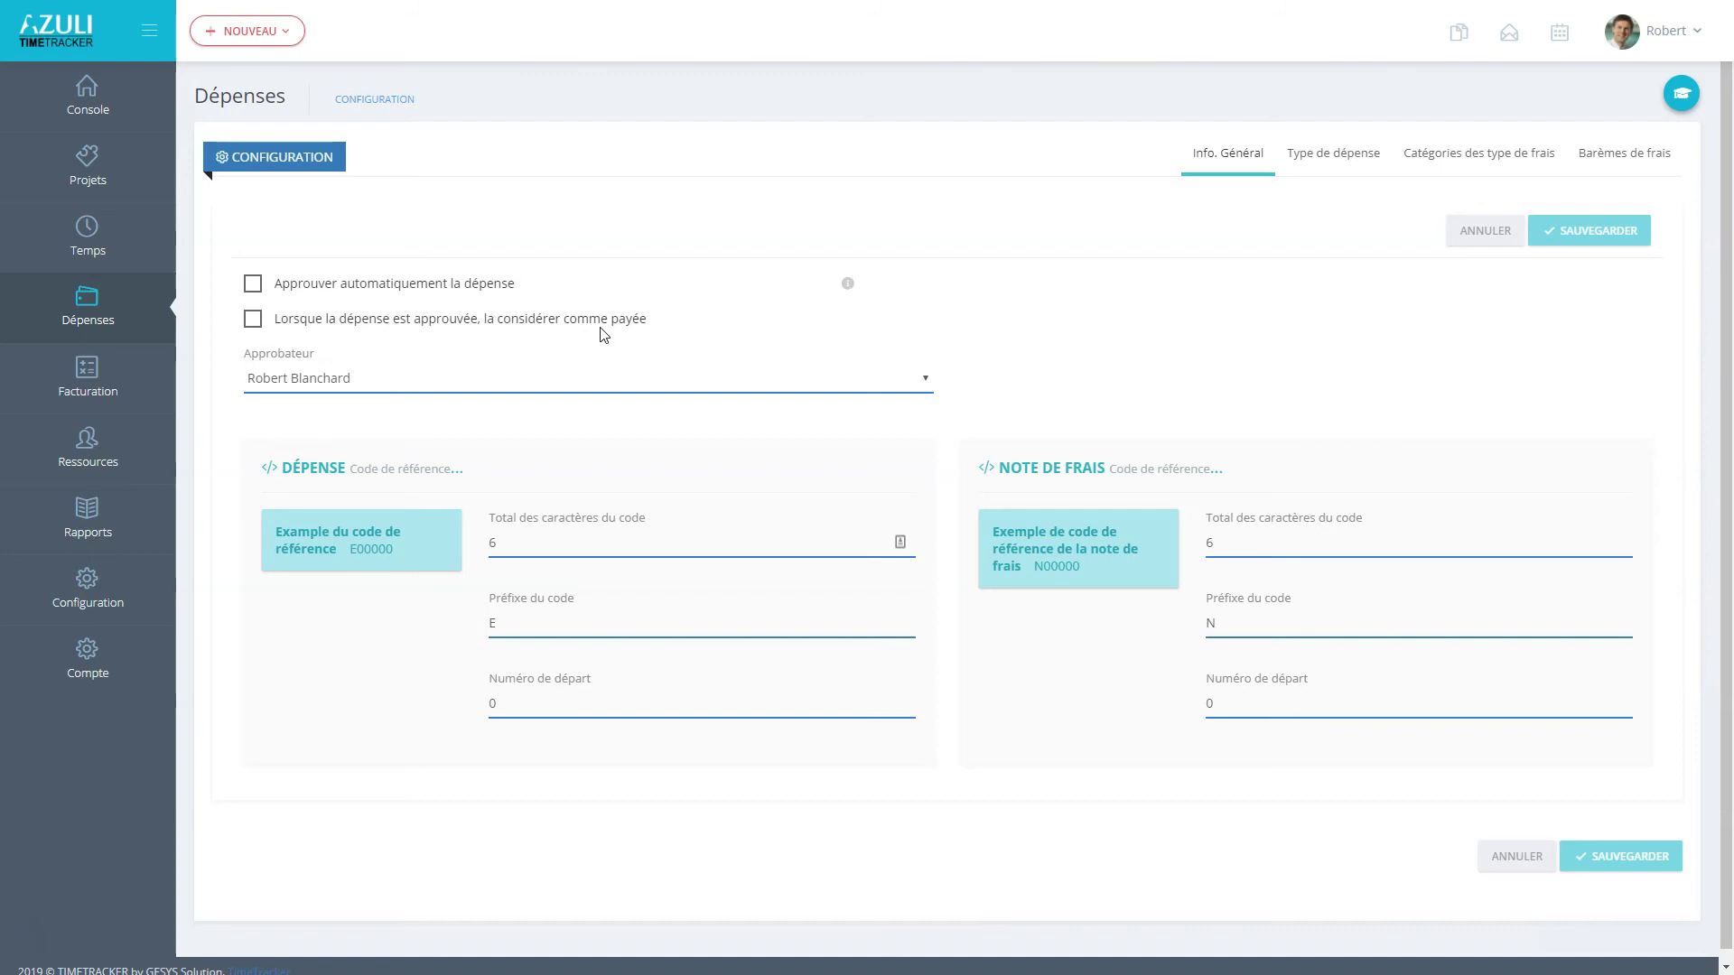
{"action": "left_click", "coordinate": [1095, 693]}
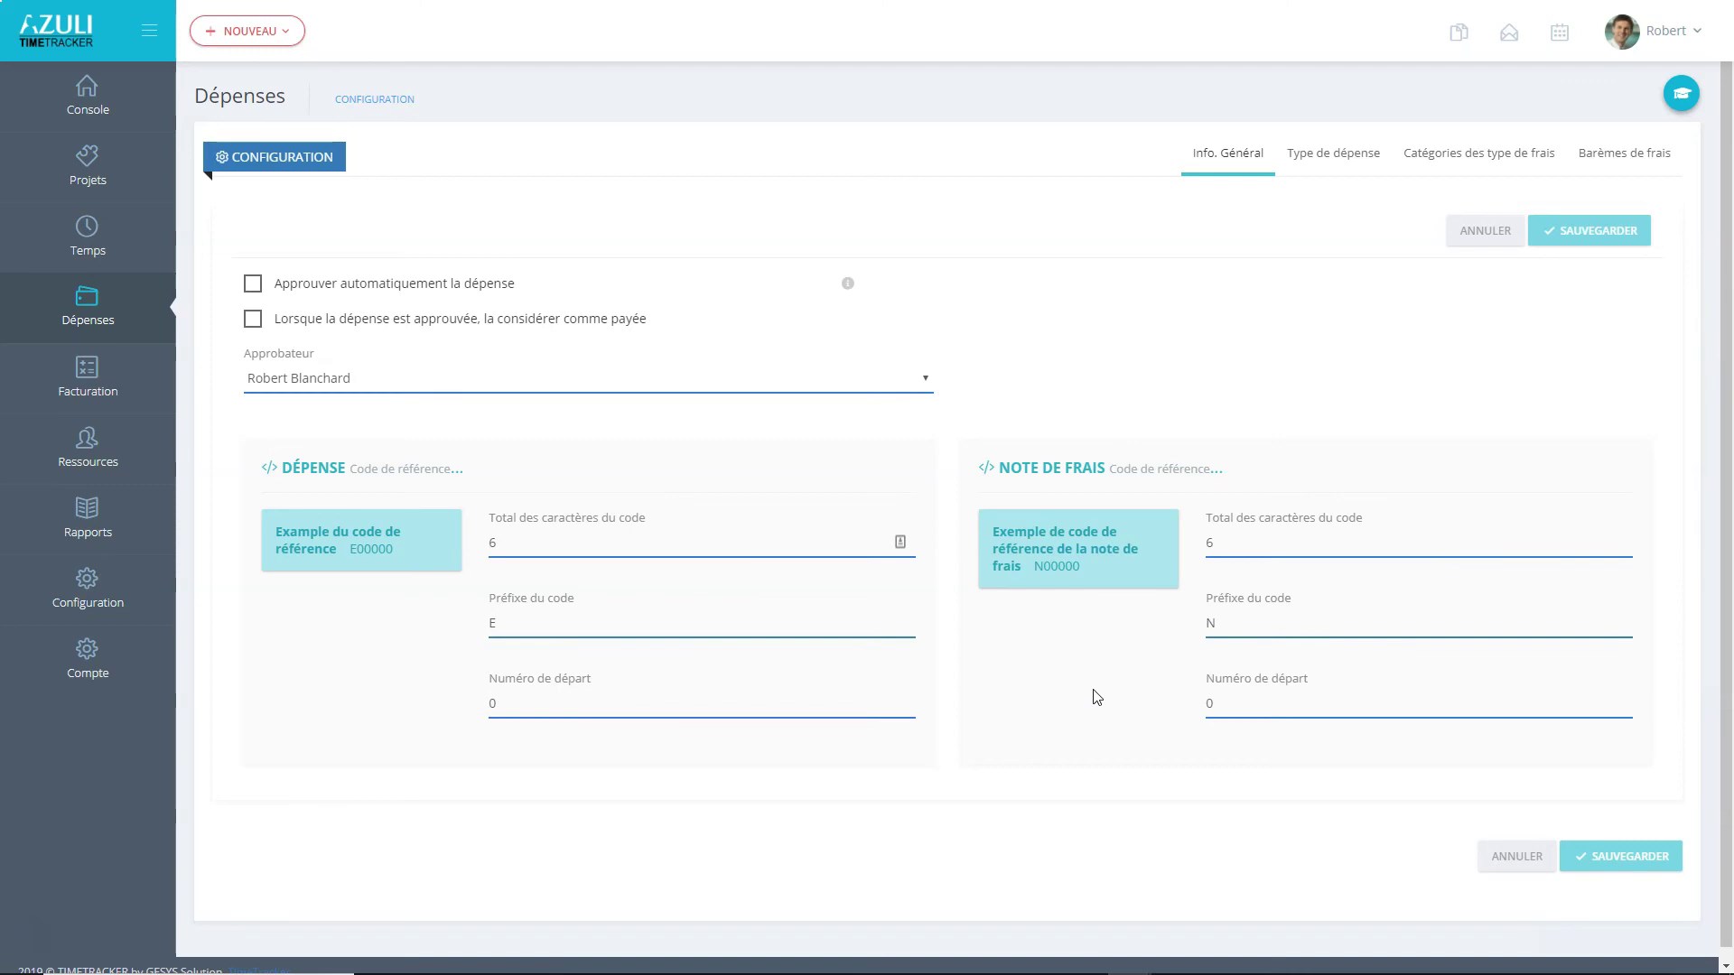
{"action": "left_click", "coordinate": [1085, 702]}
Step: Open the company profile of the account and the signed-in user's own employee profile
{"action": "mouse_move", "coordinate": [113, 639]}
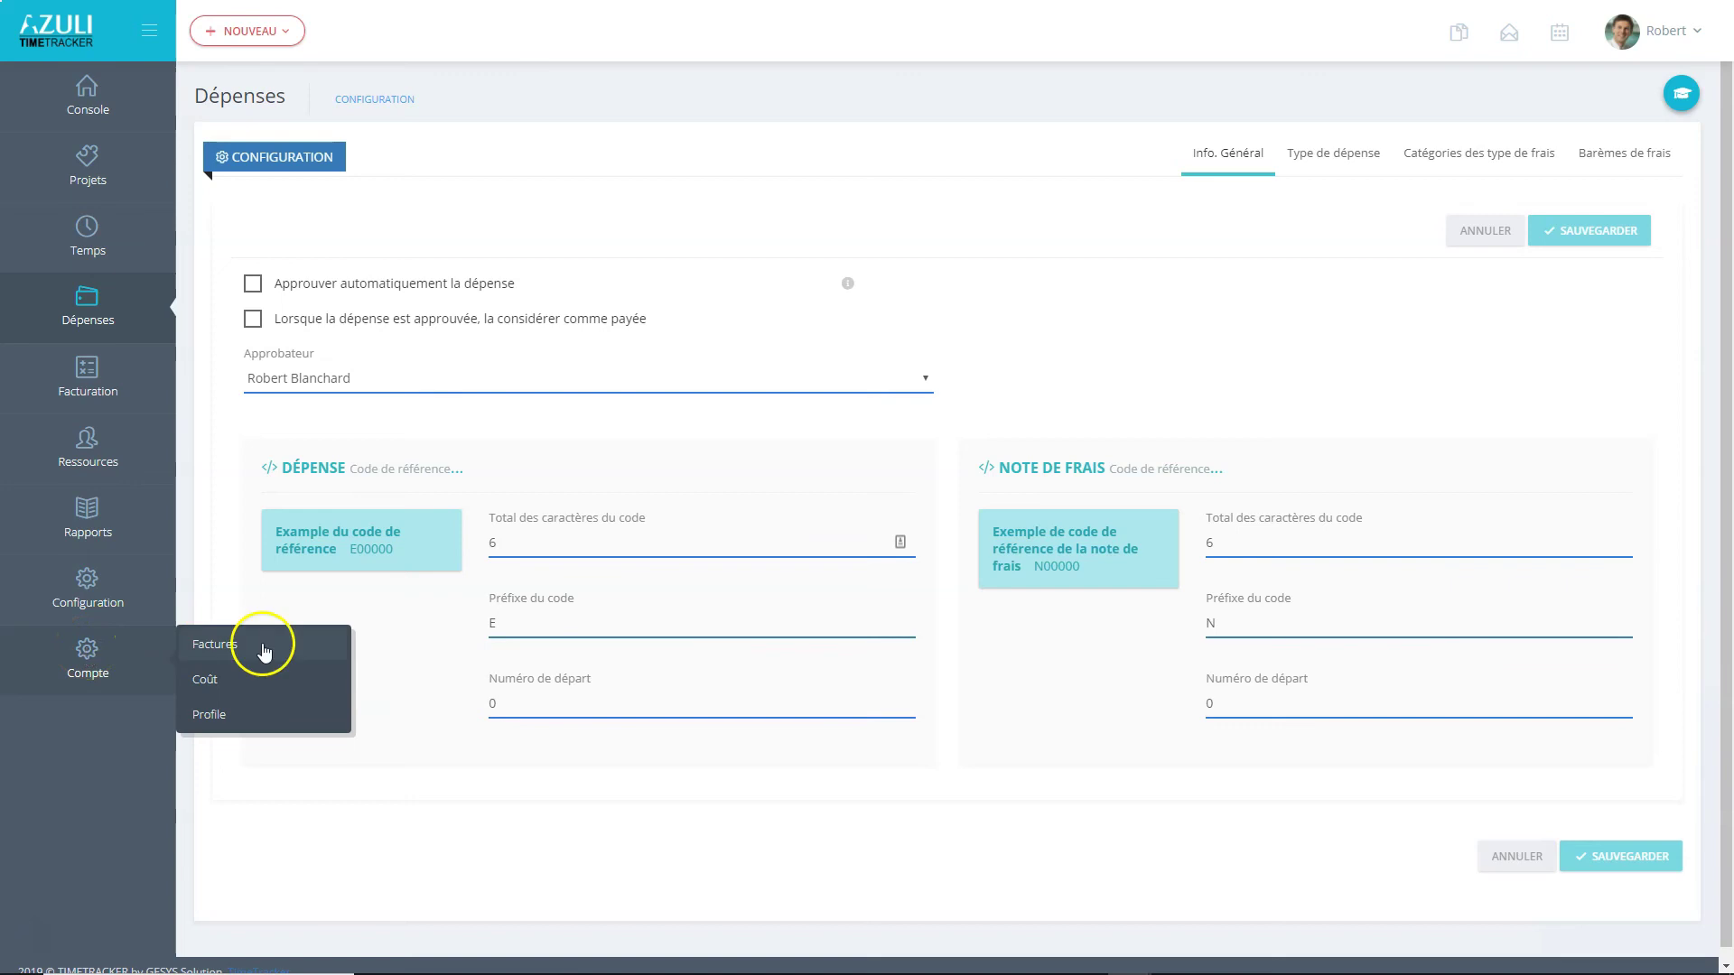
{"action": "left_click", "coordinate": [210, 714]}
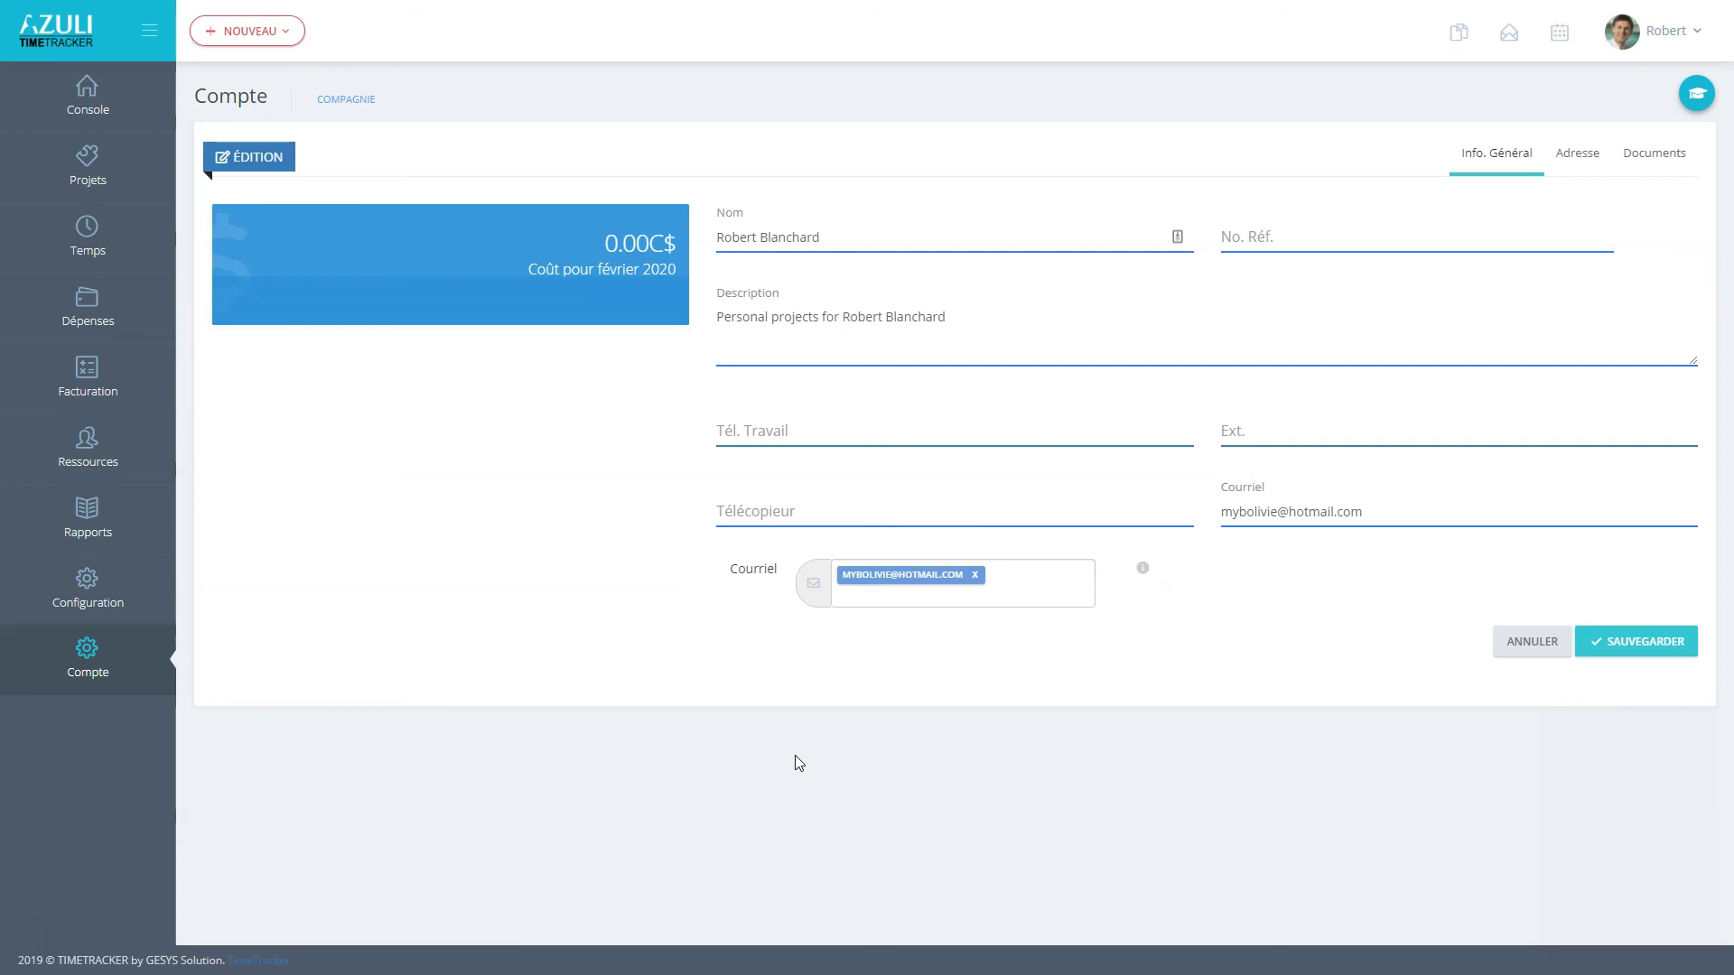
{"action": "left_click", "coordinate": [828, 738]}
{"action": "left_click", "coordinate": [1673, 30]}
{"action": "left_click", "coordinate": [1616, 77]}
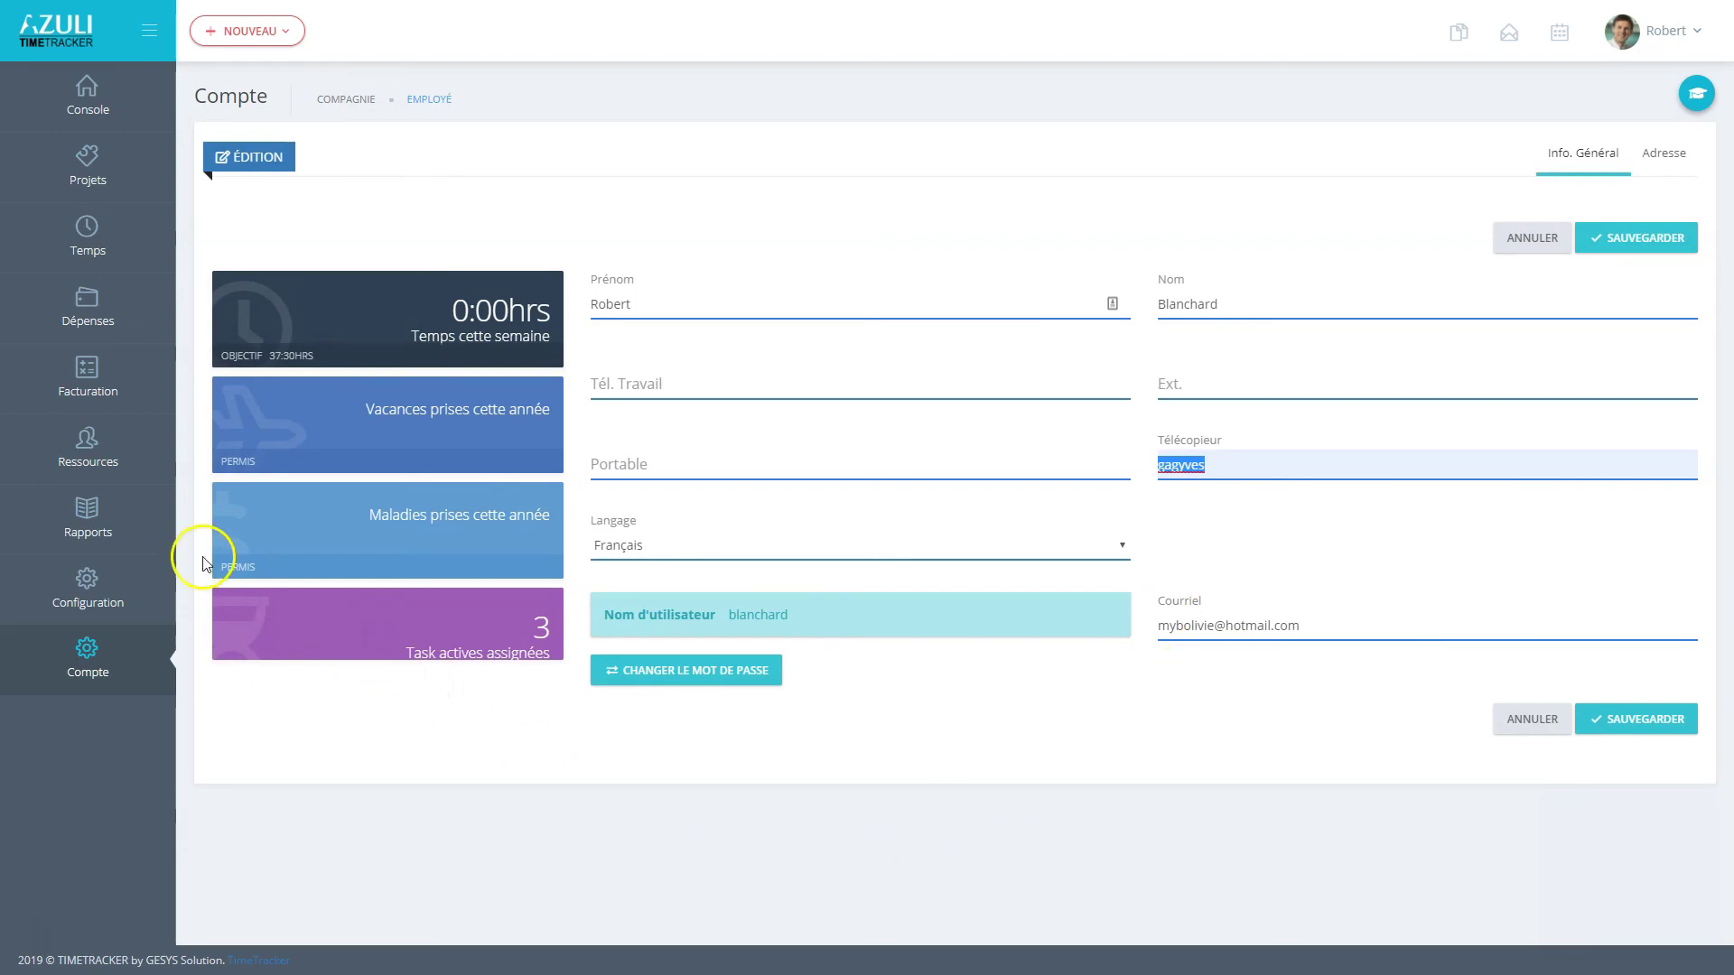
Step: View the employee list and the client list in the Ressources section
{"action": "mouse_move", "coordinate": [84, 467]}
{"action": "left_click", "coordinate": [221, 433]}
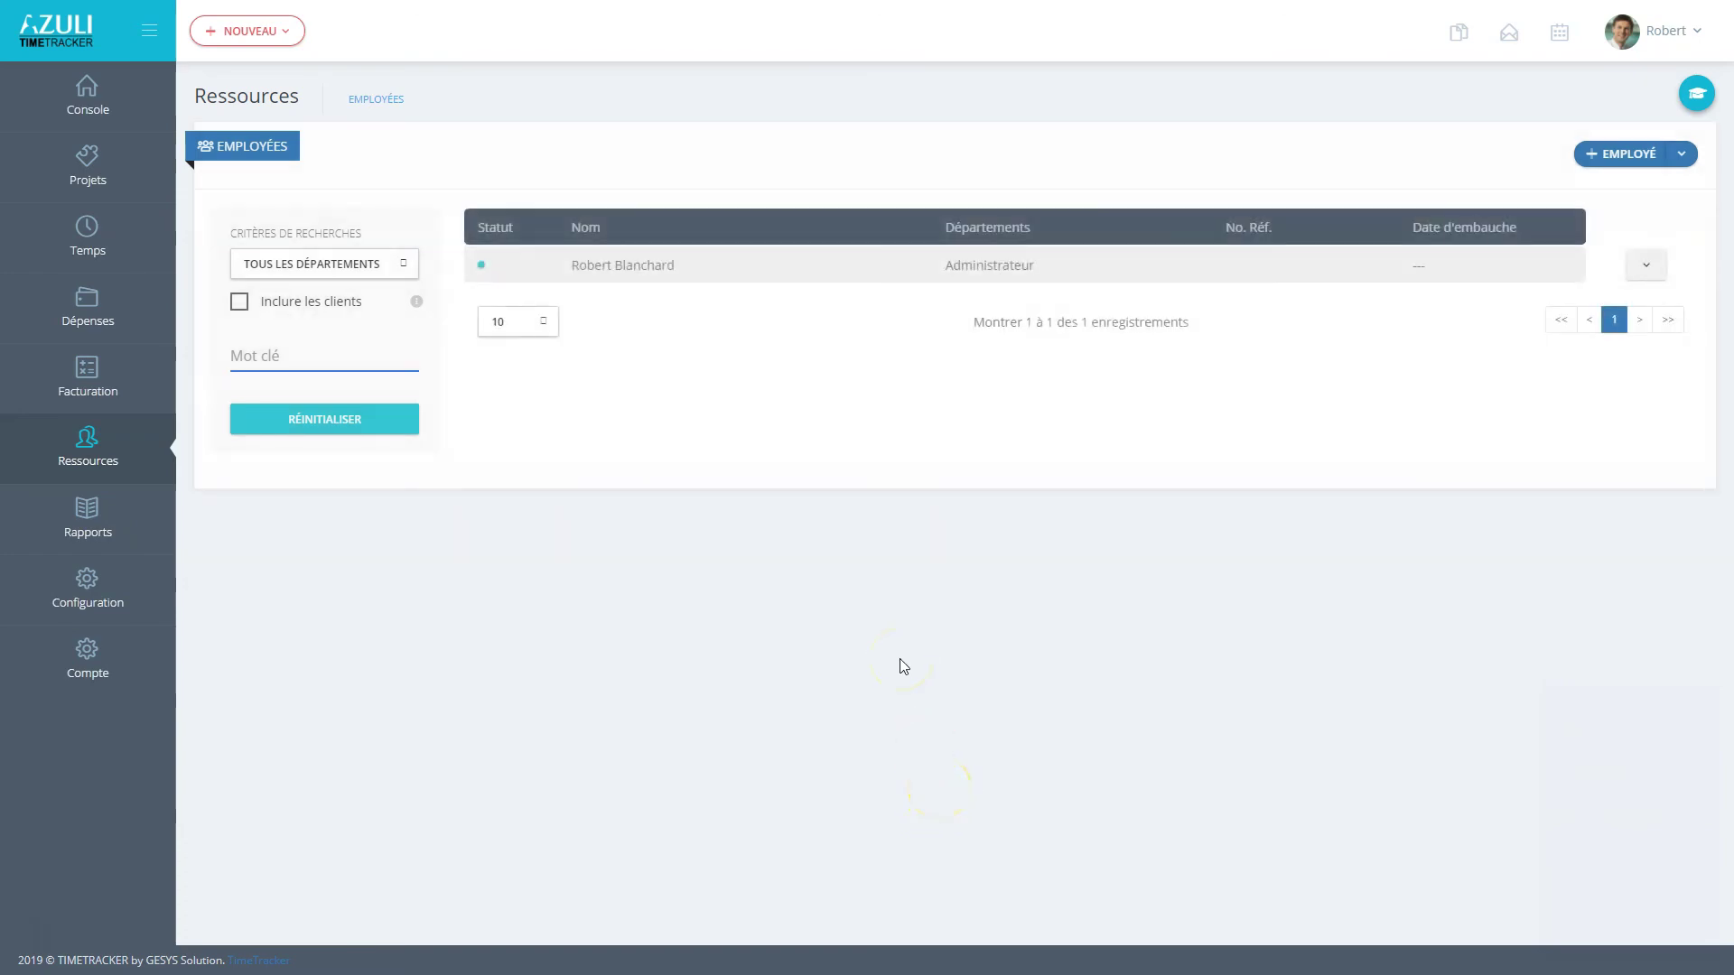
{"action": "mouse_move", "coordinate": [69, 437]}
{"action": "left_click", "coordinate": [204, 469]}
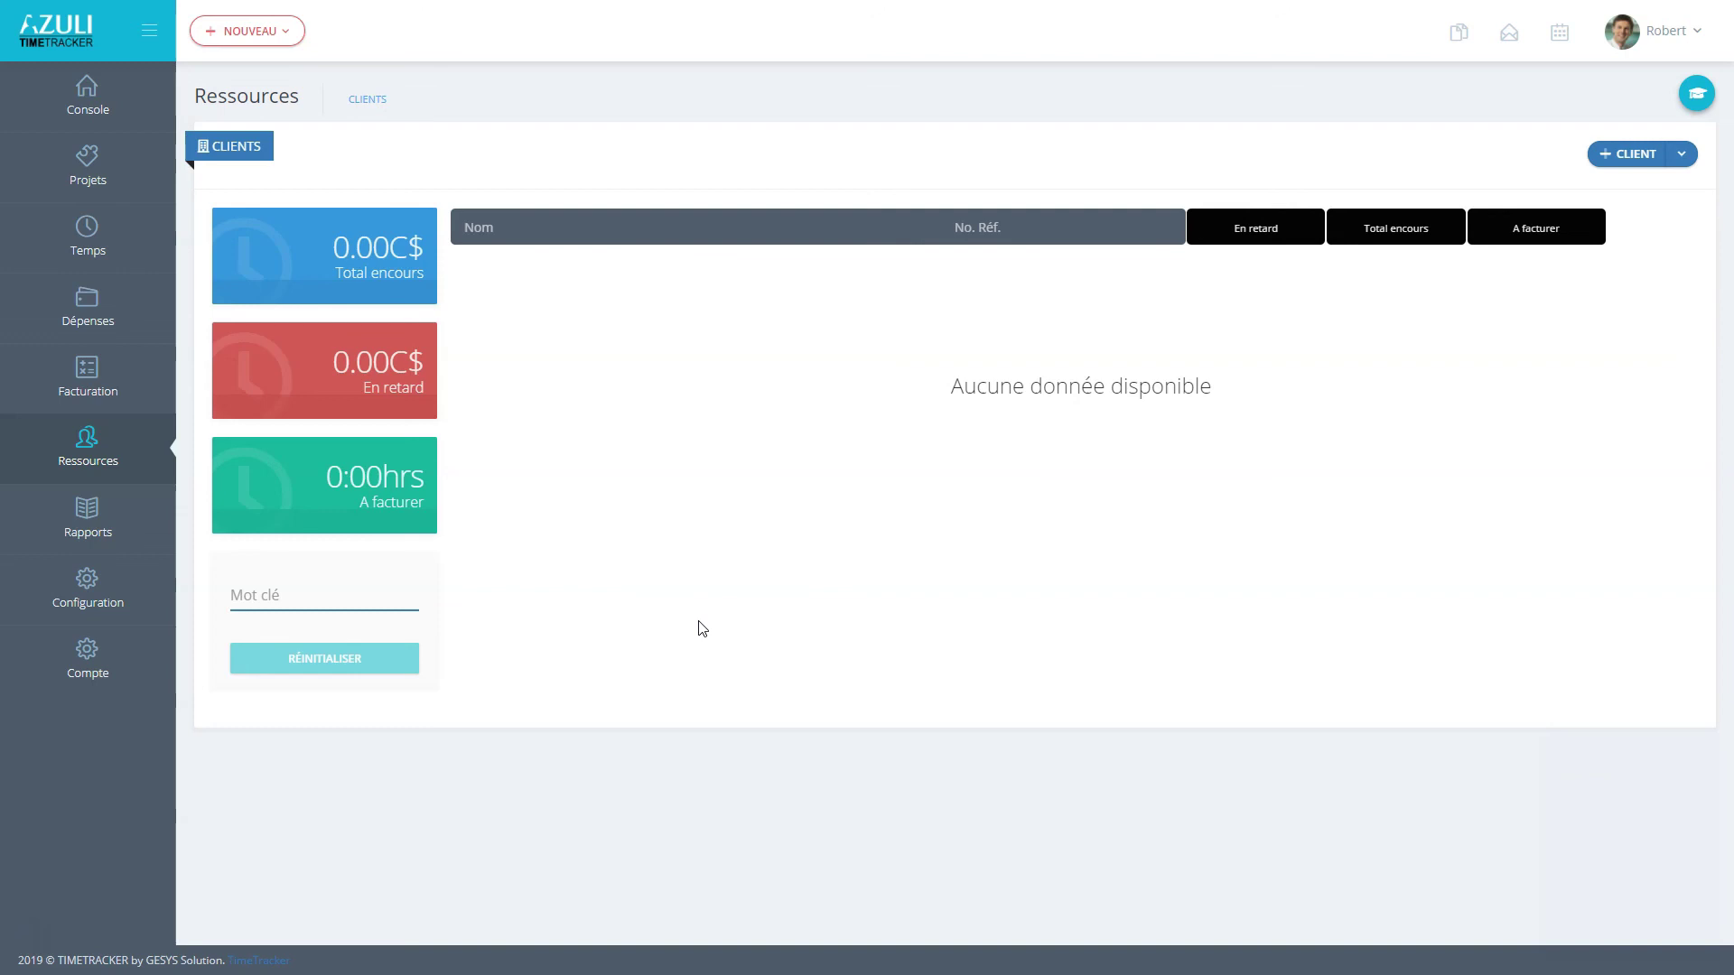
{"action": "left_click", "coordinate": [679, 620]}
Step: Open the Internal management project from the project list to view its general information, and leave it without saving
{"action": "mouse_move", "coordinate": [86, 152]}
{"action": "left_click", "coordinate": [209, 154]}
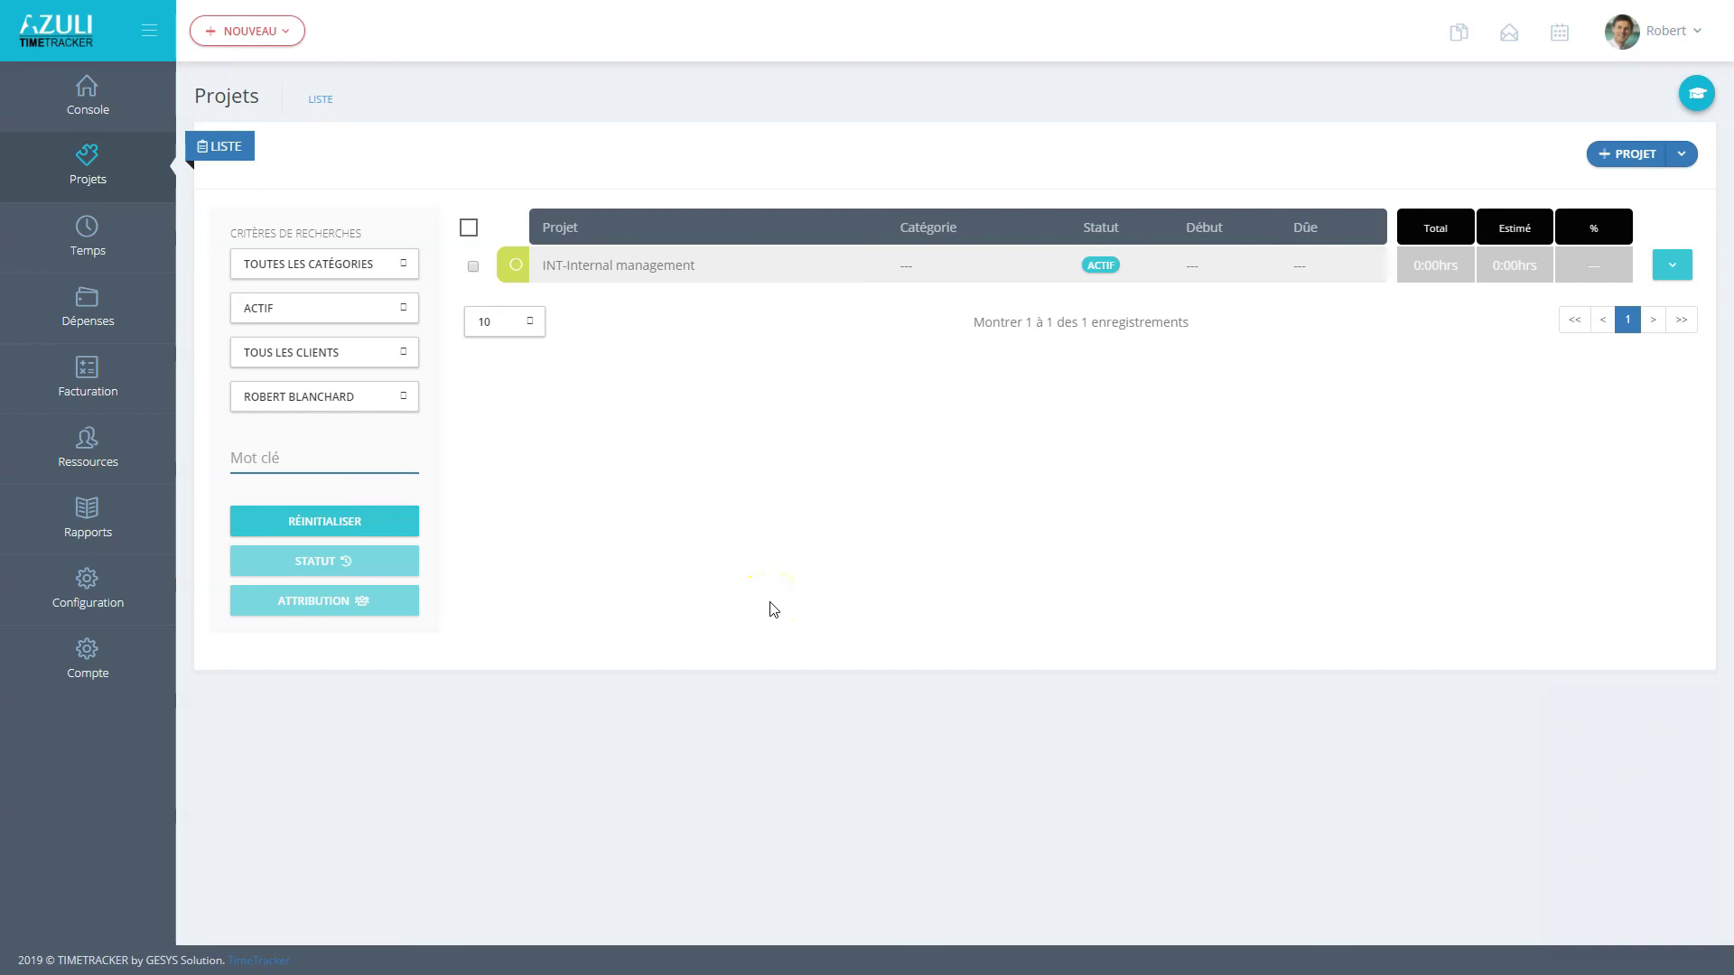
{"action": "left_click", "coordinate": [730, 268]}
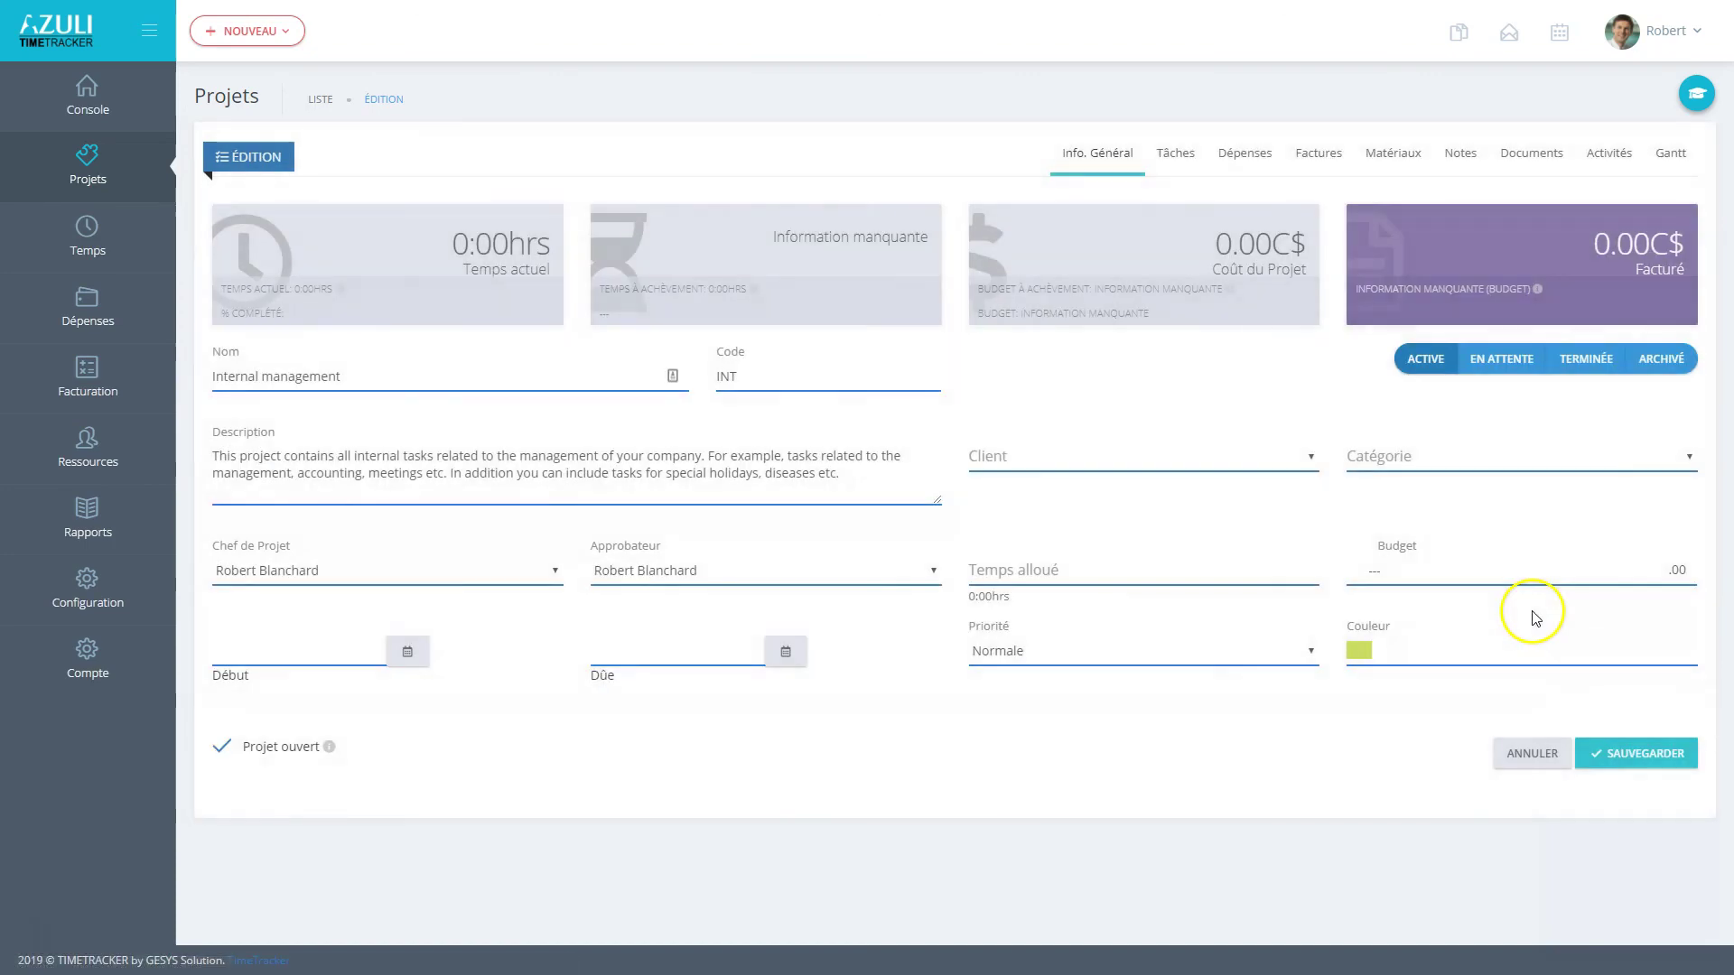
{"action": "left_click", "coordinate": [1528, 753]}
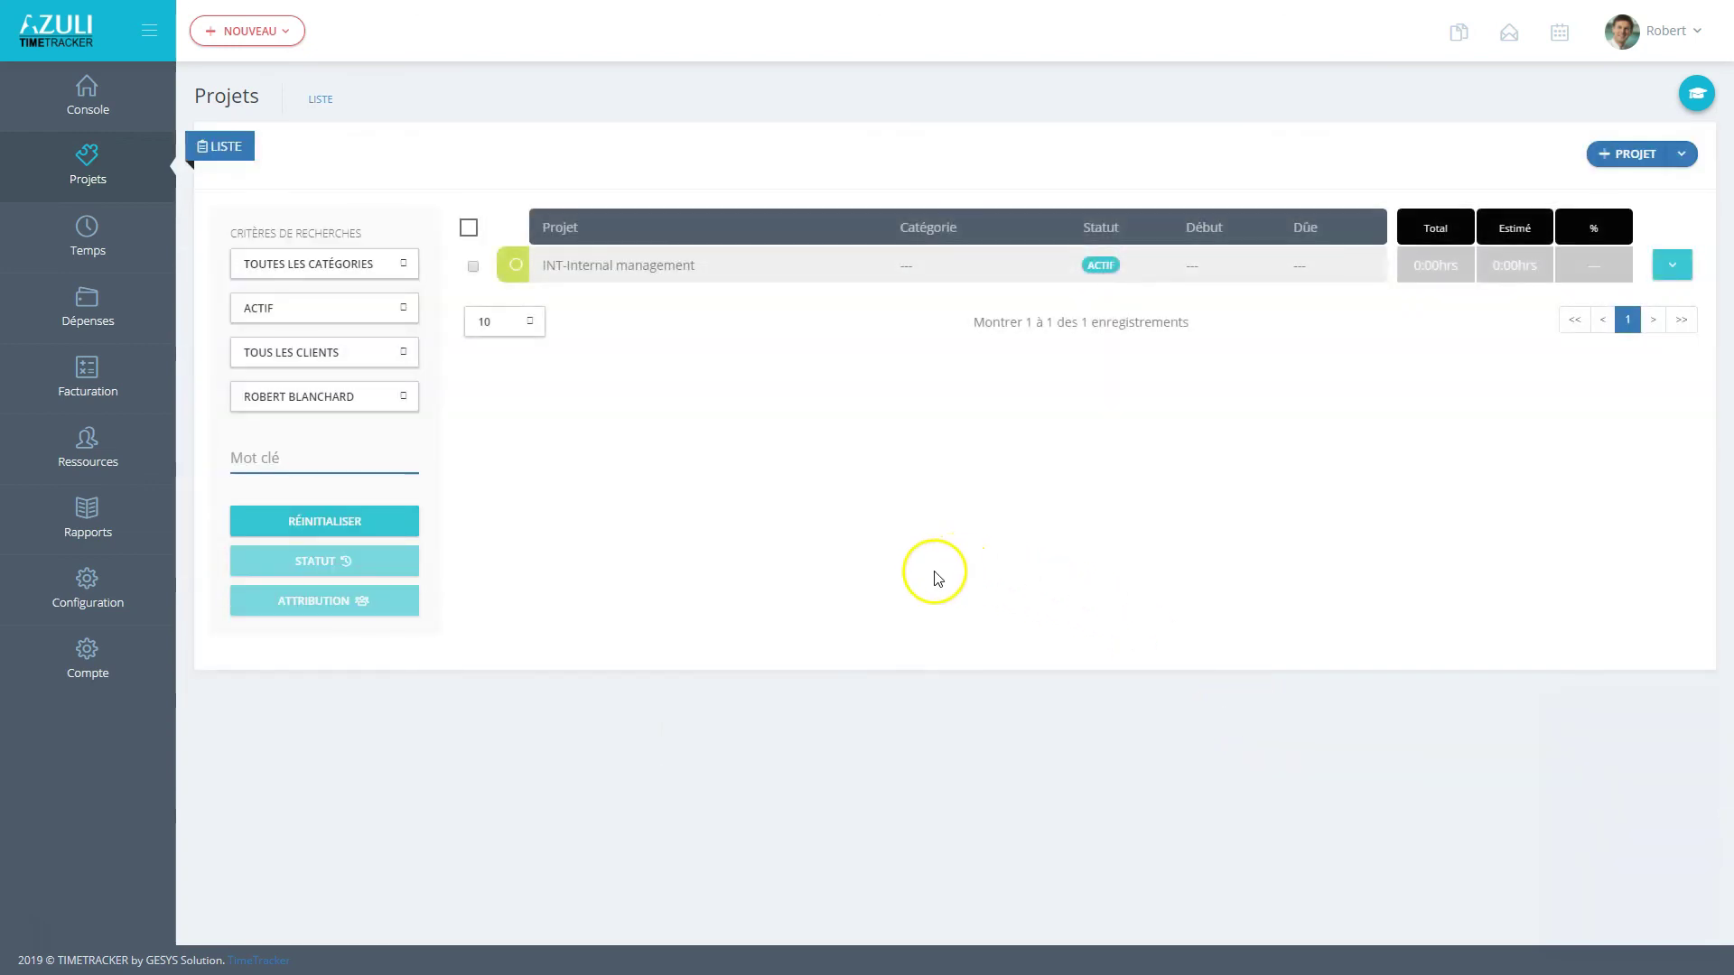
Step: Open the Mon temps timesheet in the Temps section
{"action": "mouse_move", "coordinate": [85, 239]}
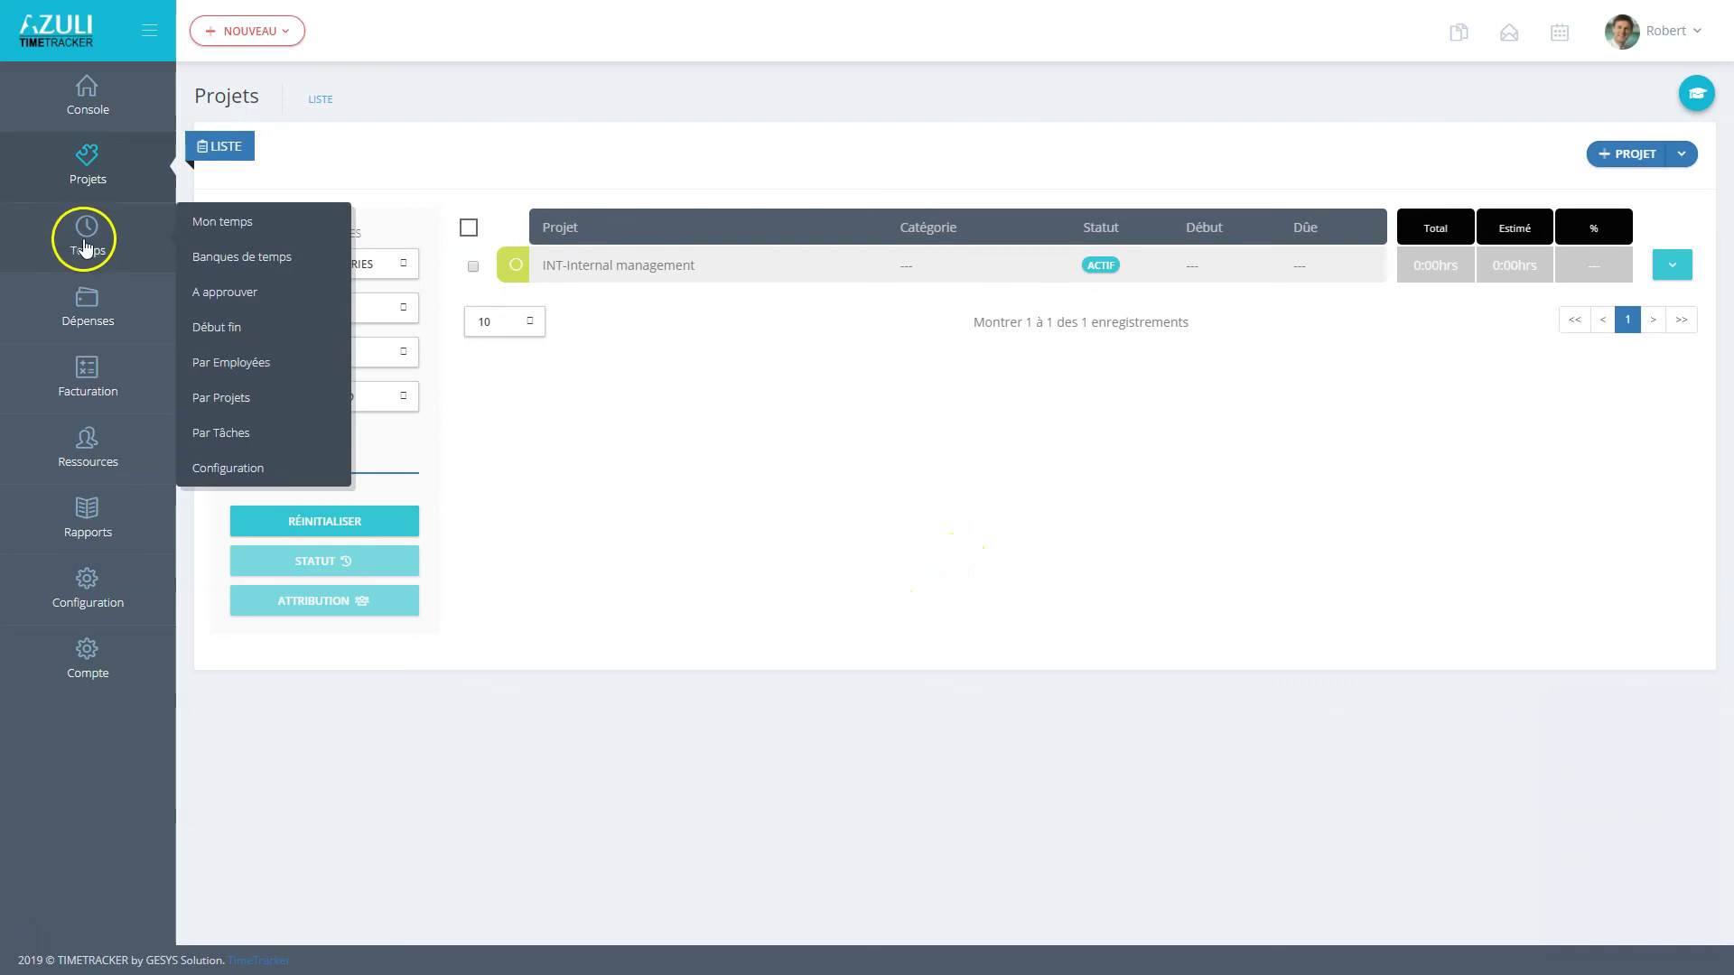
{"action": "left_click", "coordinate": [222, 224]}
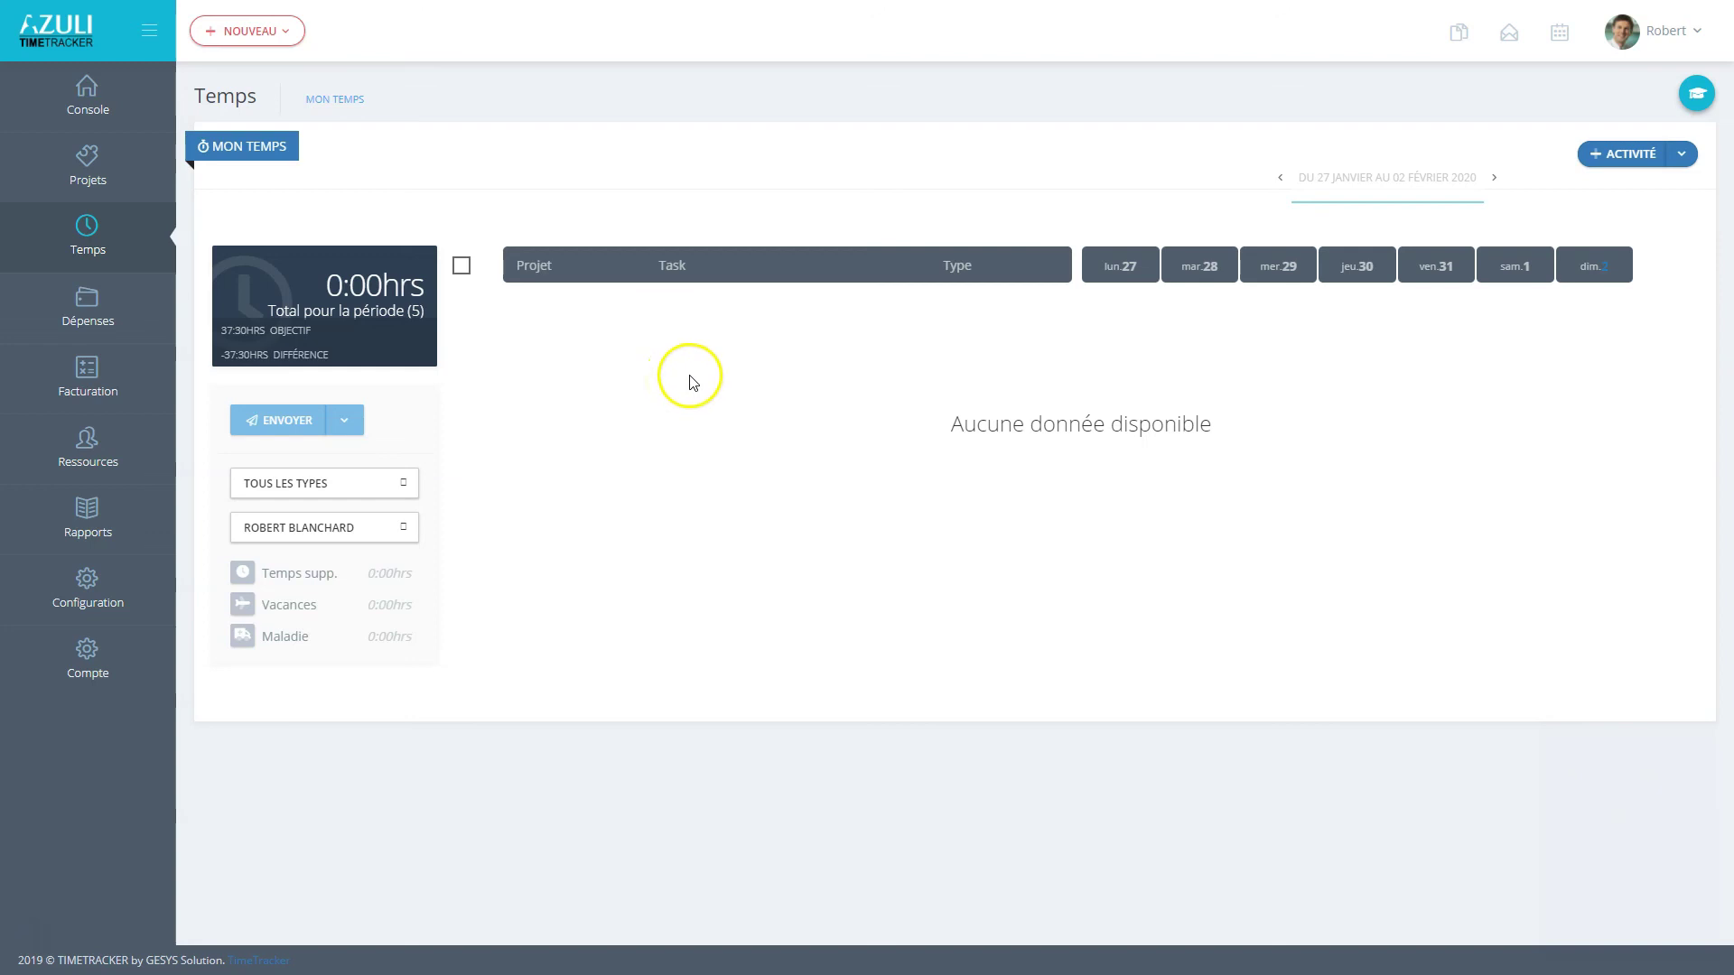
Step: Try to add an activity for the project INT-Internal management with the task Comptabilité
{"action": "left_click", "coordinate": [285, 34]}
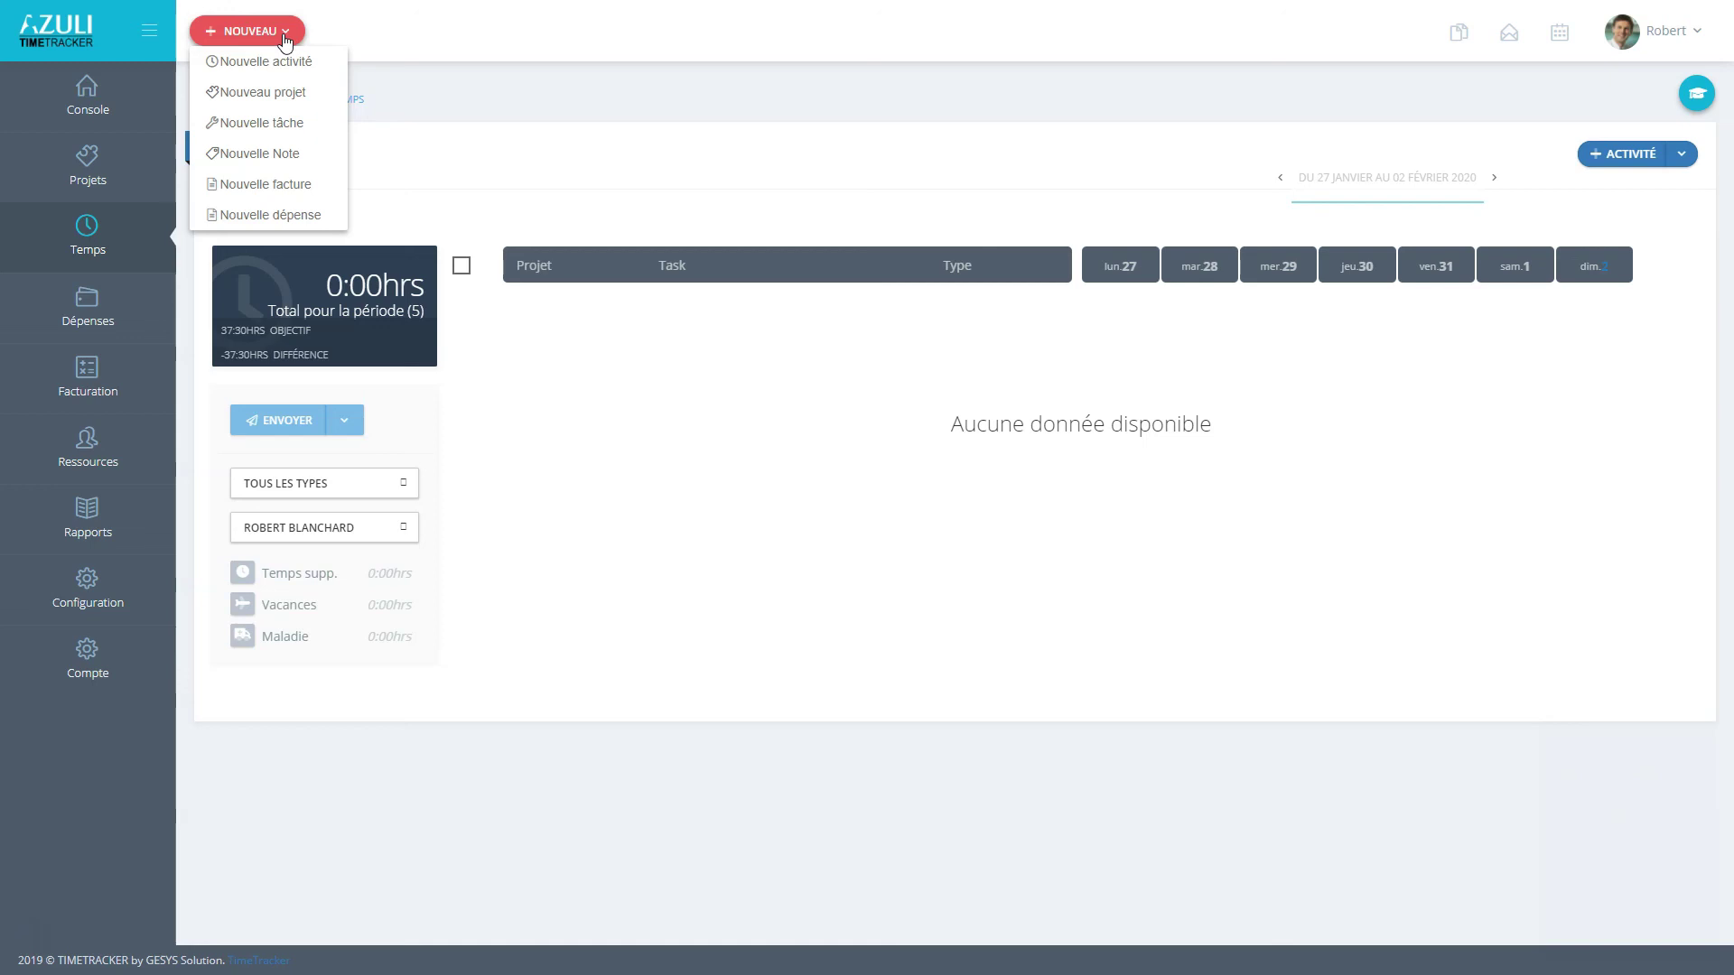
{"action": "left_click", "coordinate": [291, 62]}
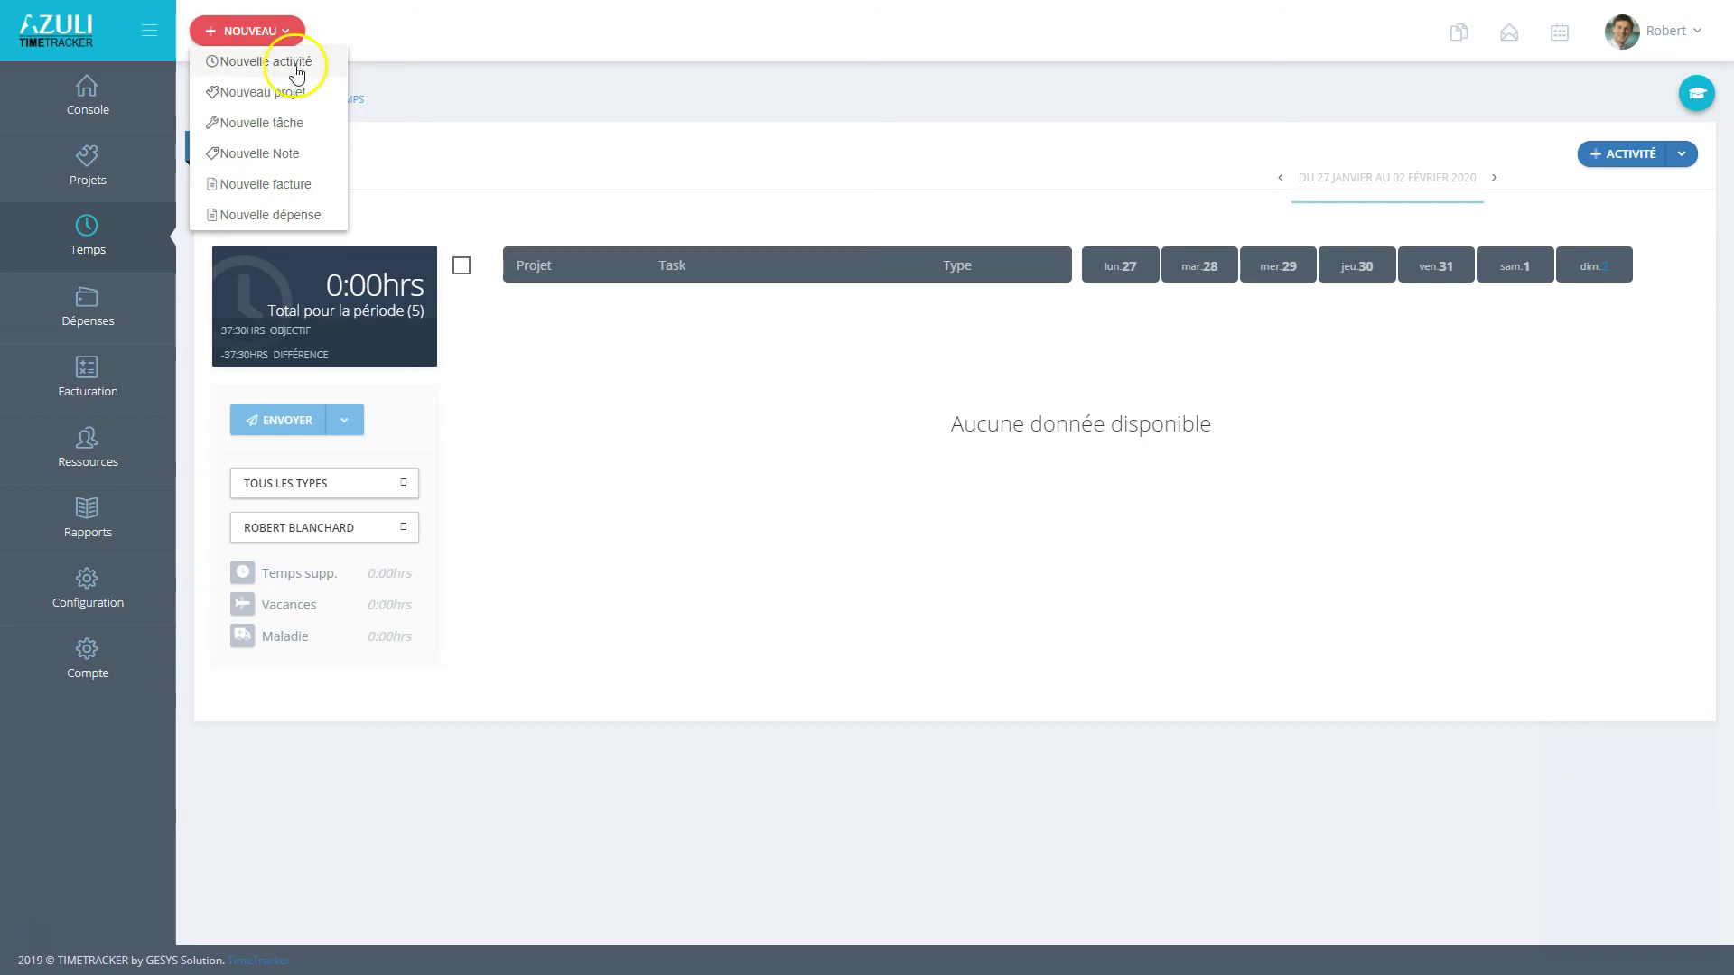
{"action": "left_click", "coordinate": [295, 69]}
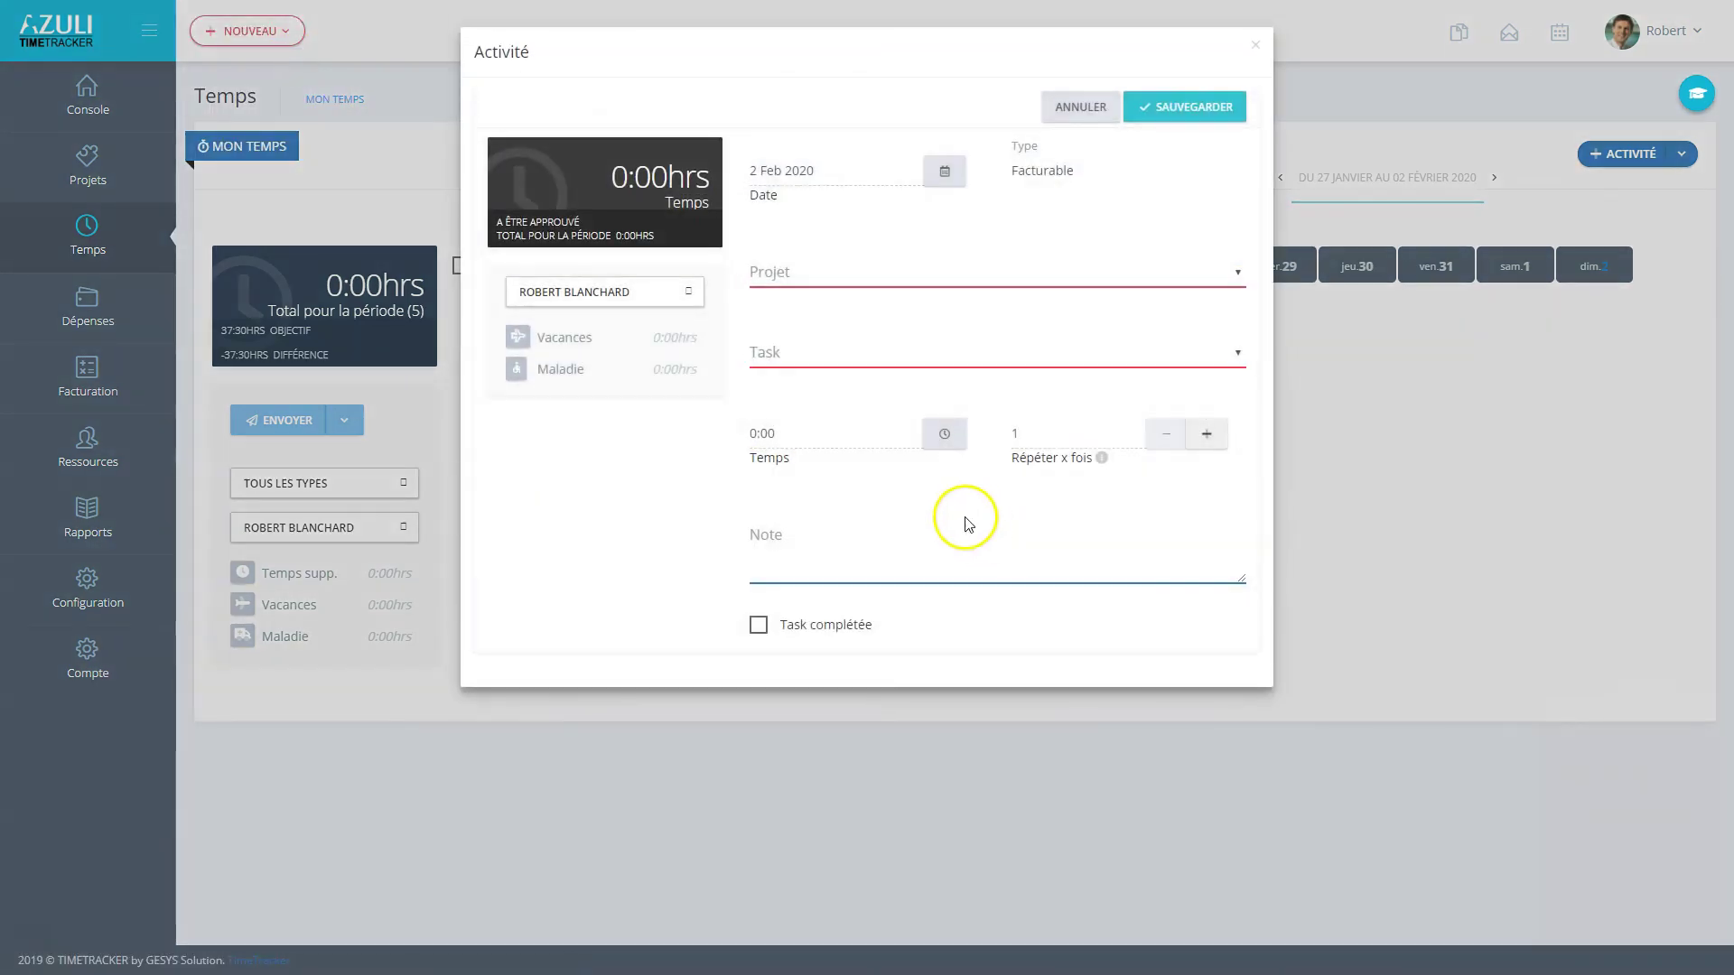
{"action": "left_click", "coordinate": [830, 275]}
{"action": "left_click", "coordinate": [825, 314]}
{"action": "left_click", "coordinate": [826, 352]}
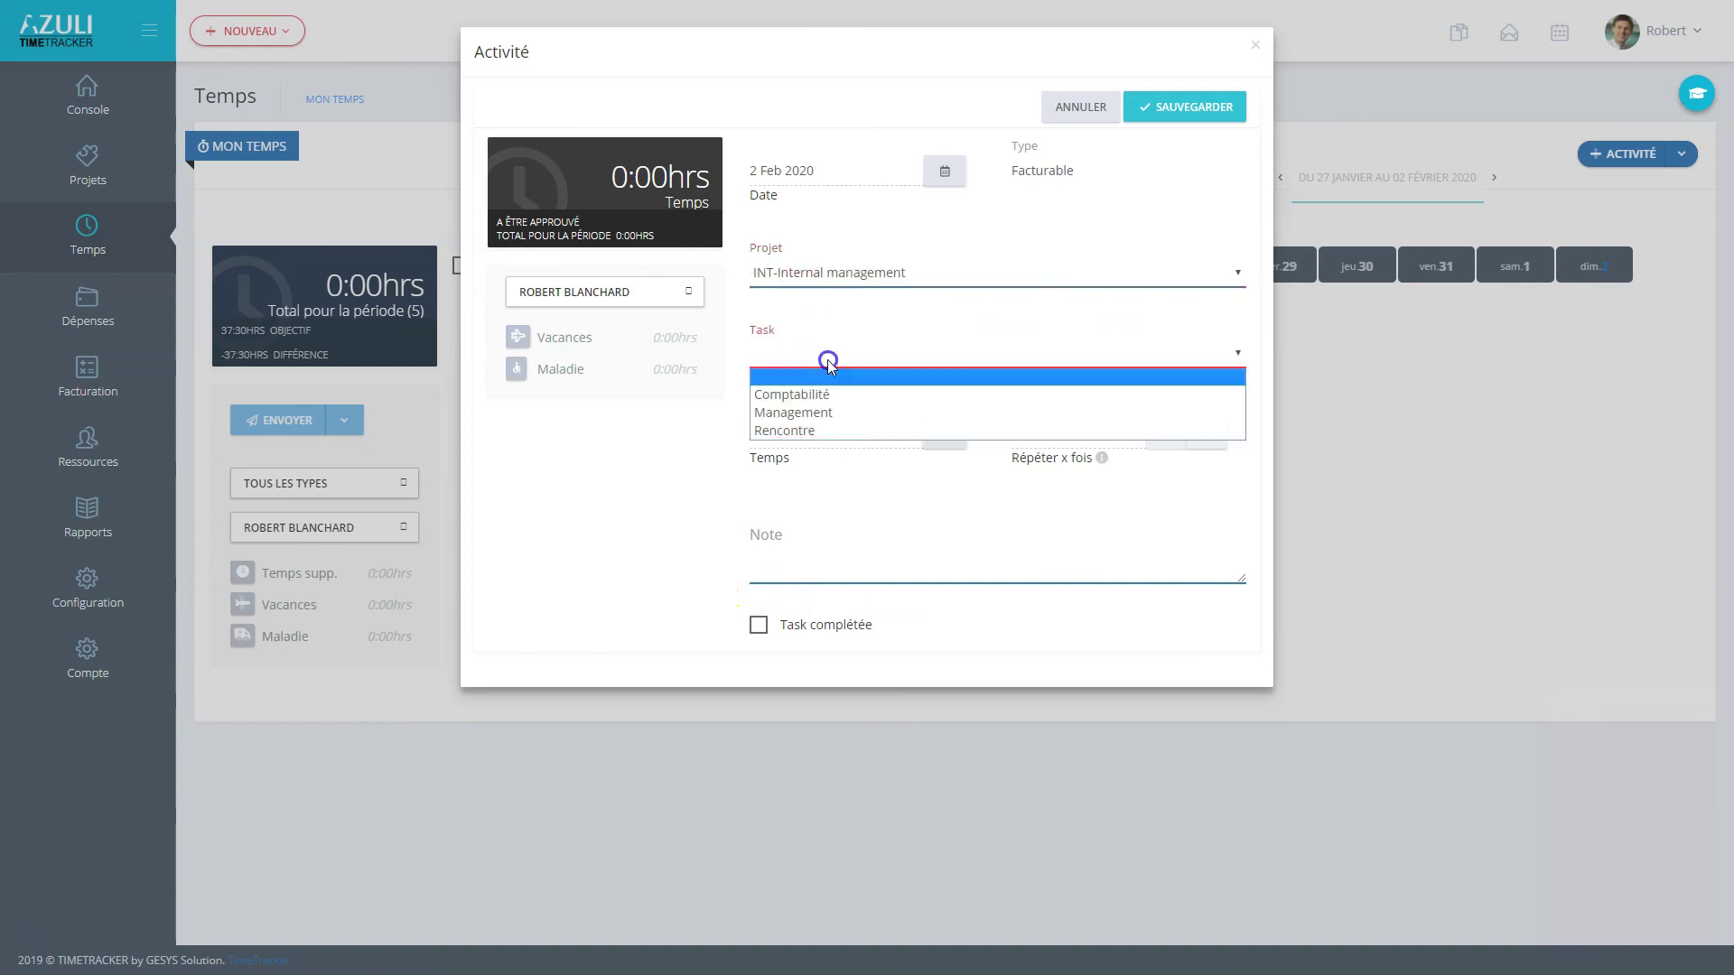
{"action": "left_click", "coordinate": [818, 397]}
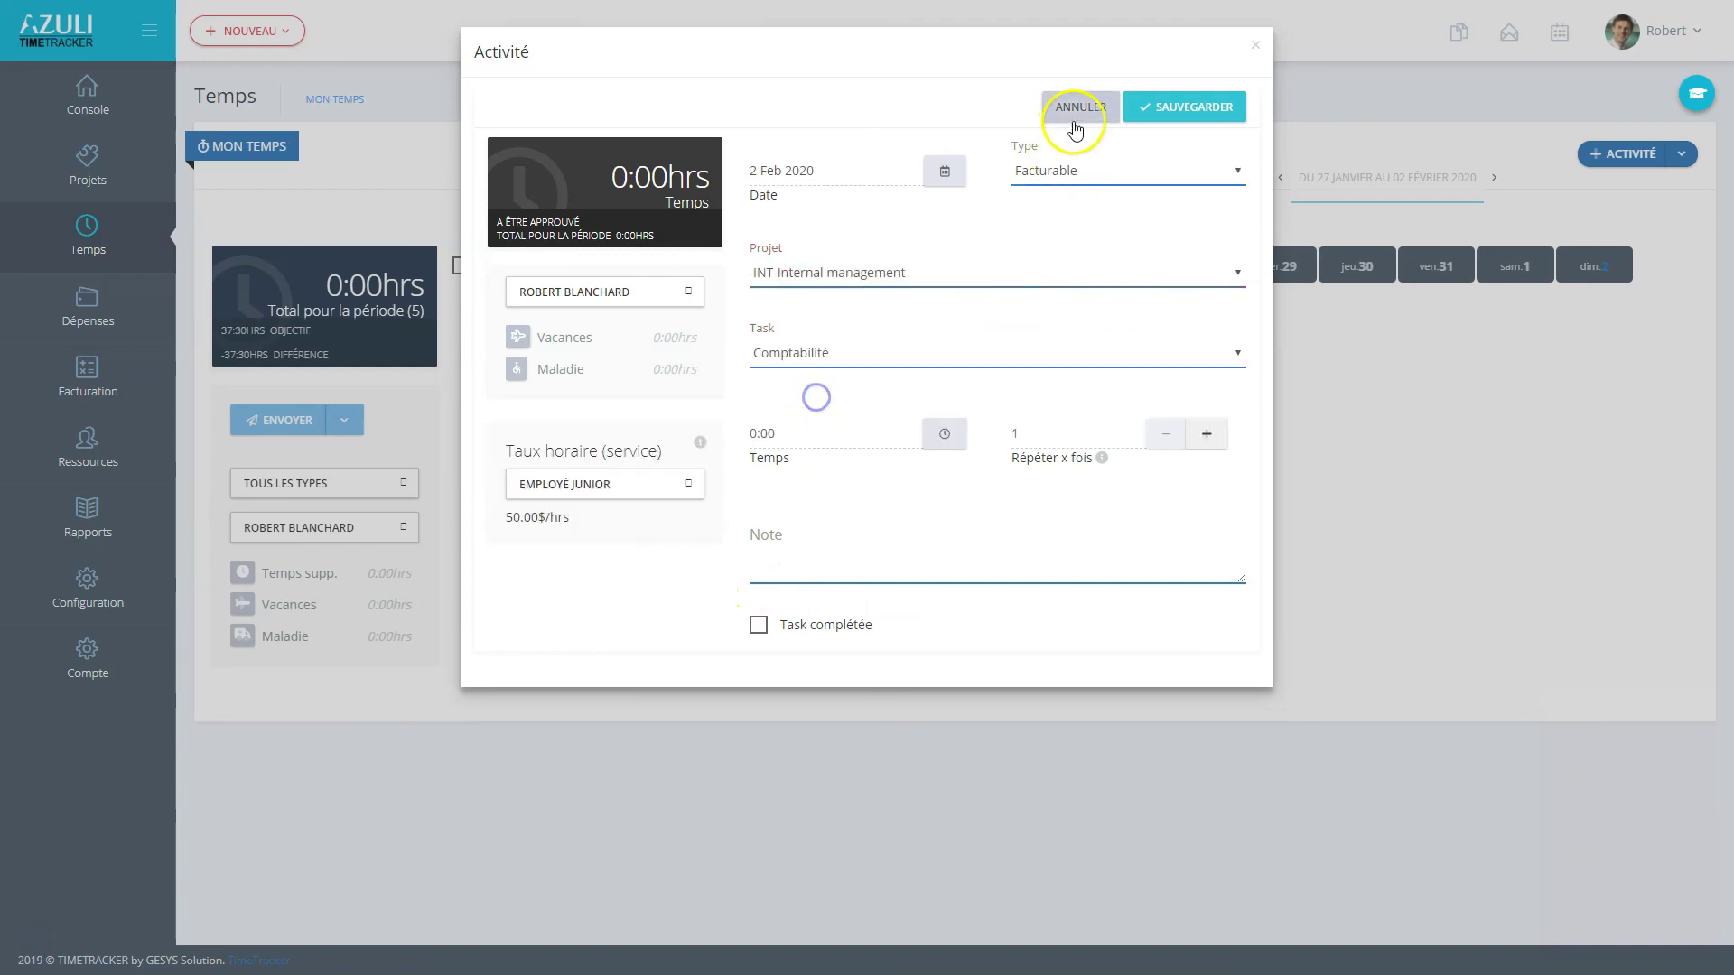
{"action": "left_click", "coordinate": [1156, 114]}
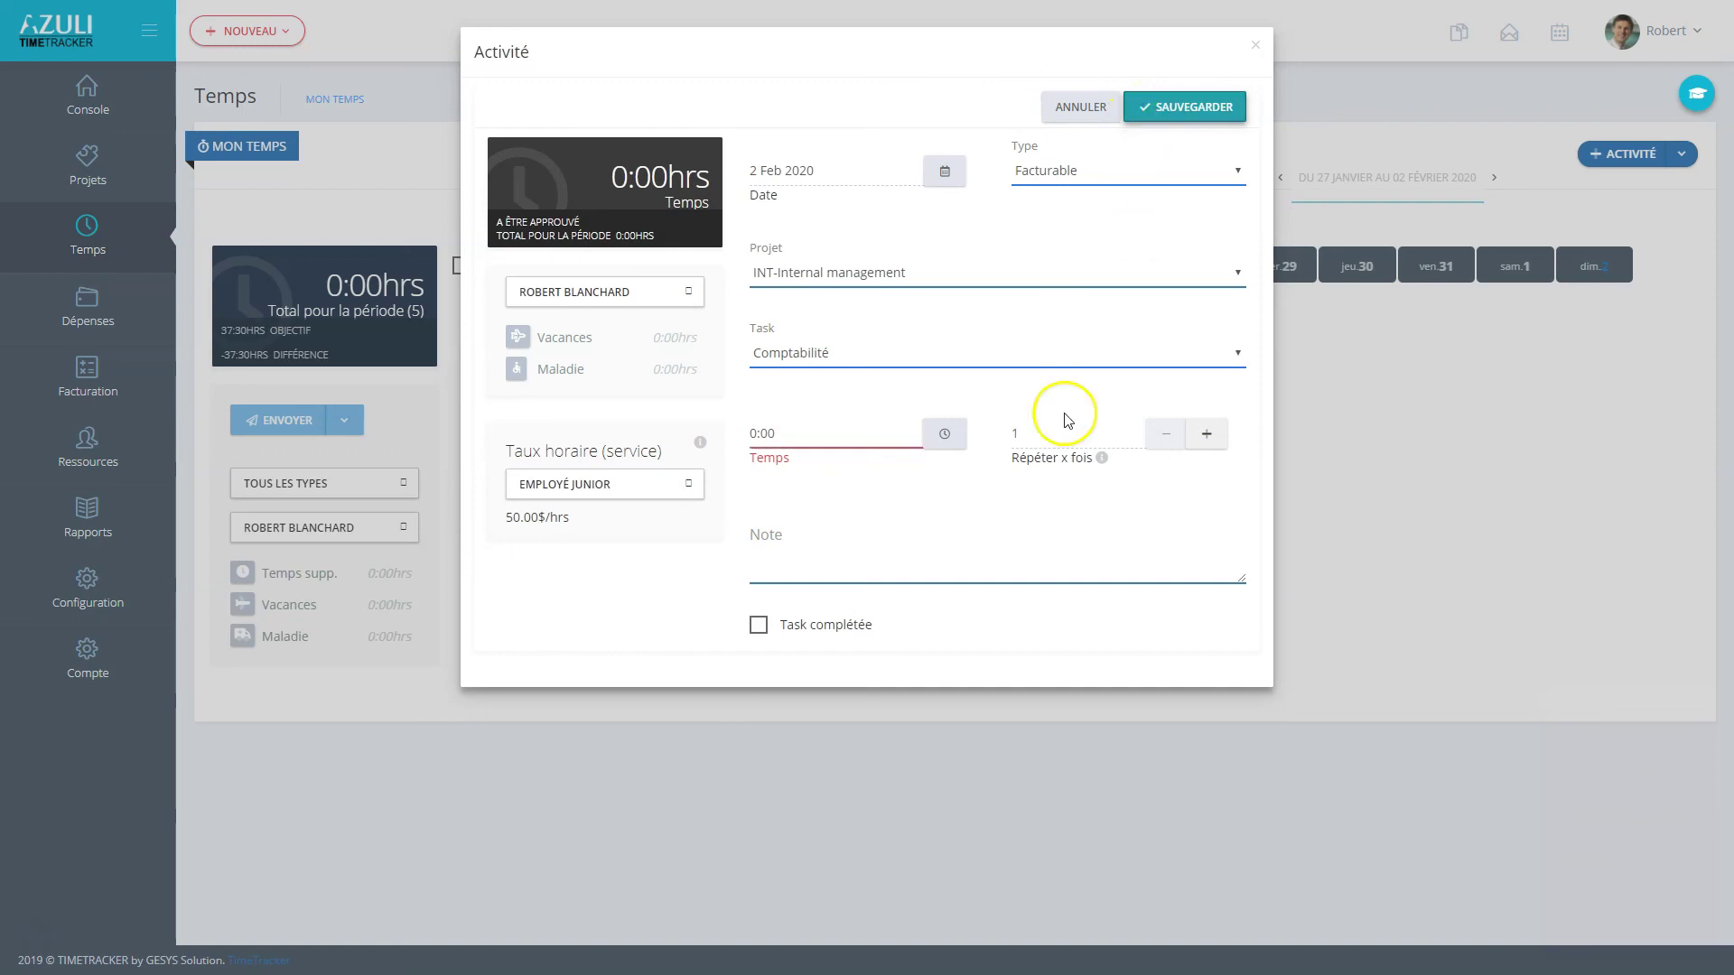
{"action": "left_click", "coordinate": [1050, 110]}
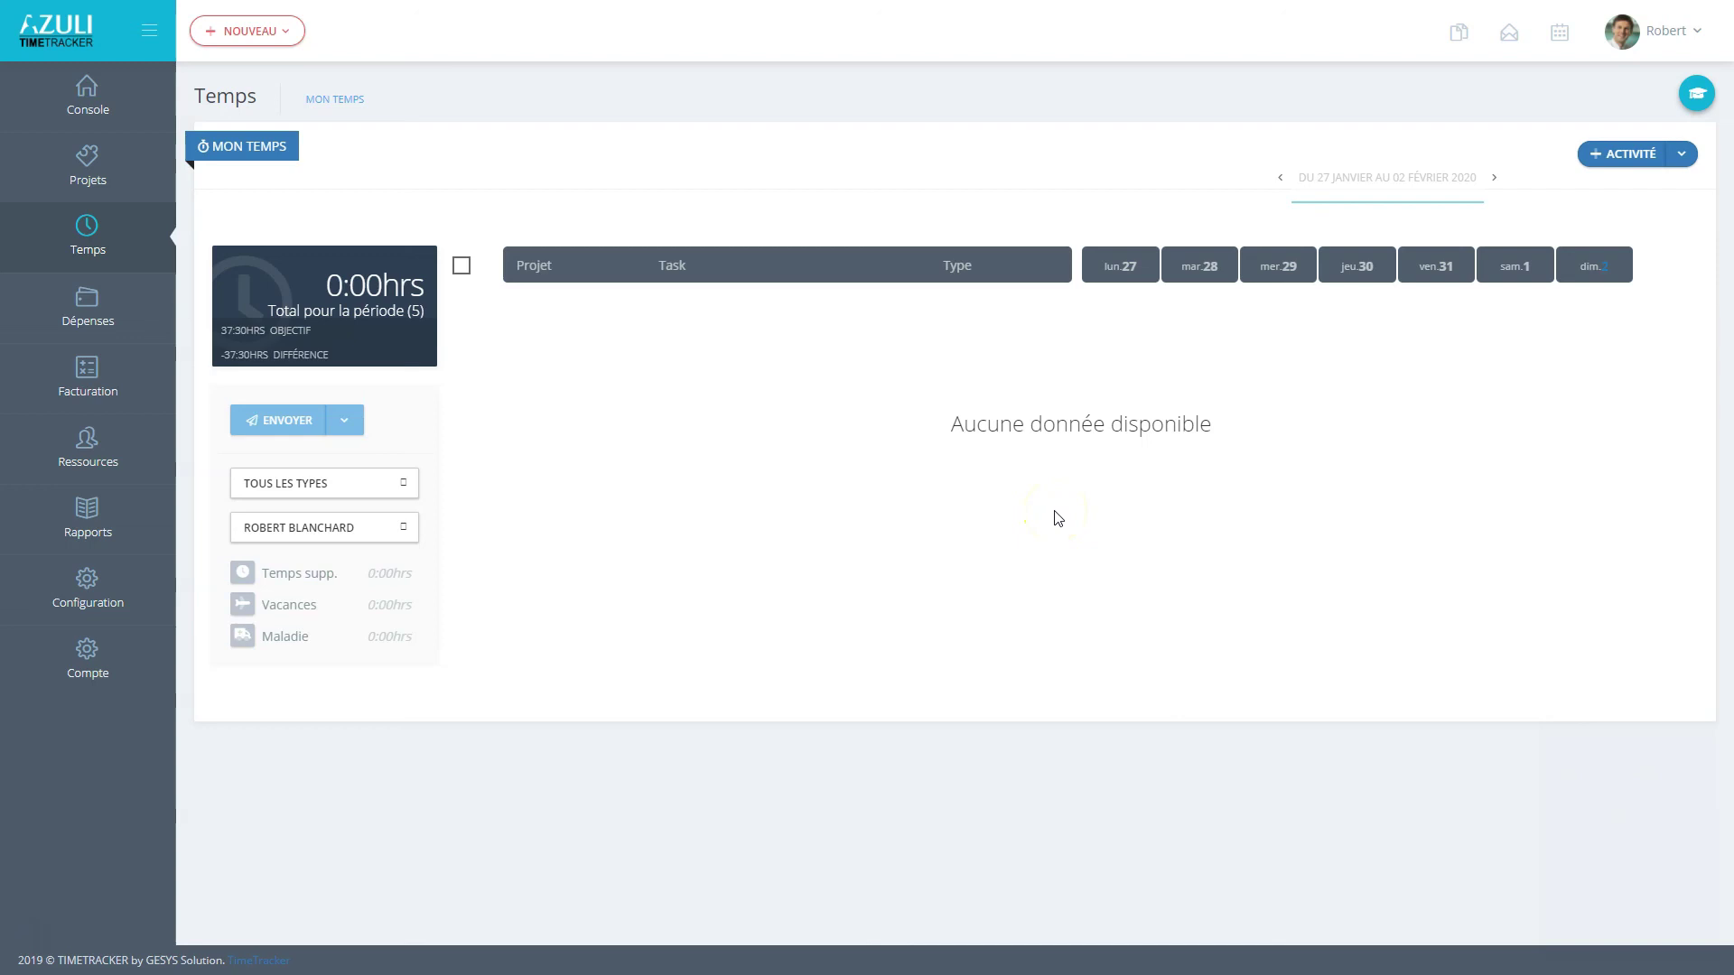
{"action": "left_click", "coordinate": [1049, 516]}
{"action": "left_click", "coordinate": [1053, 517]}
Step: Open the Mon temps help guide, go to its page on displaying activities and close the guide
{"action": "left_click", "coordinate": [1697, 95]}
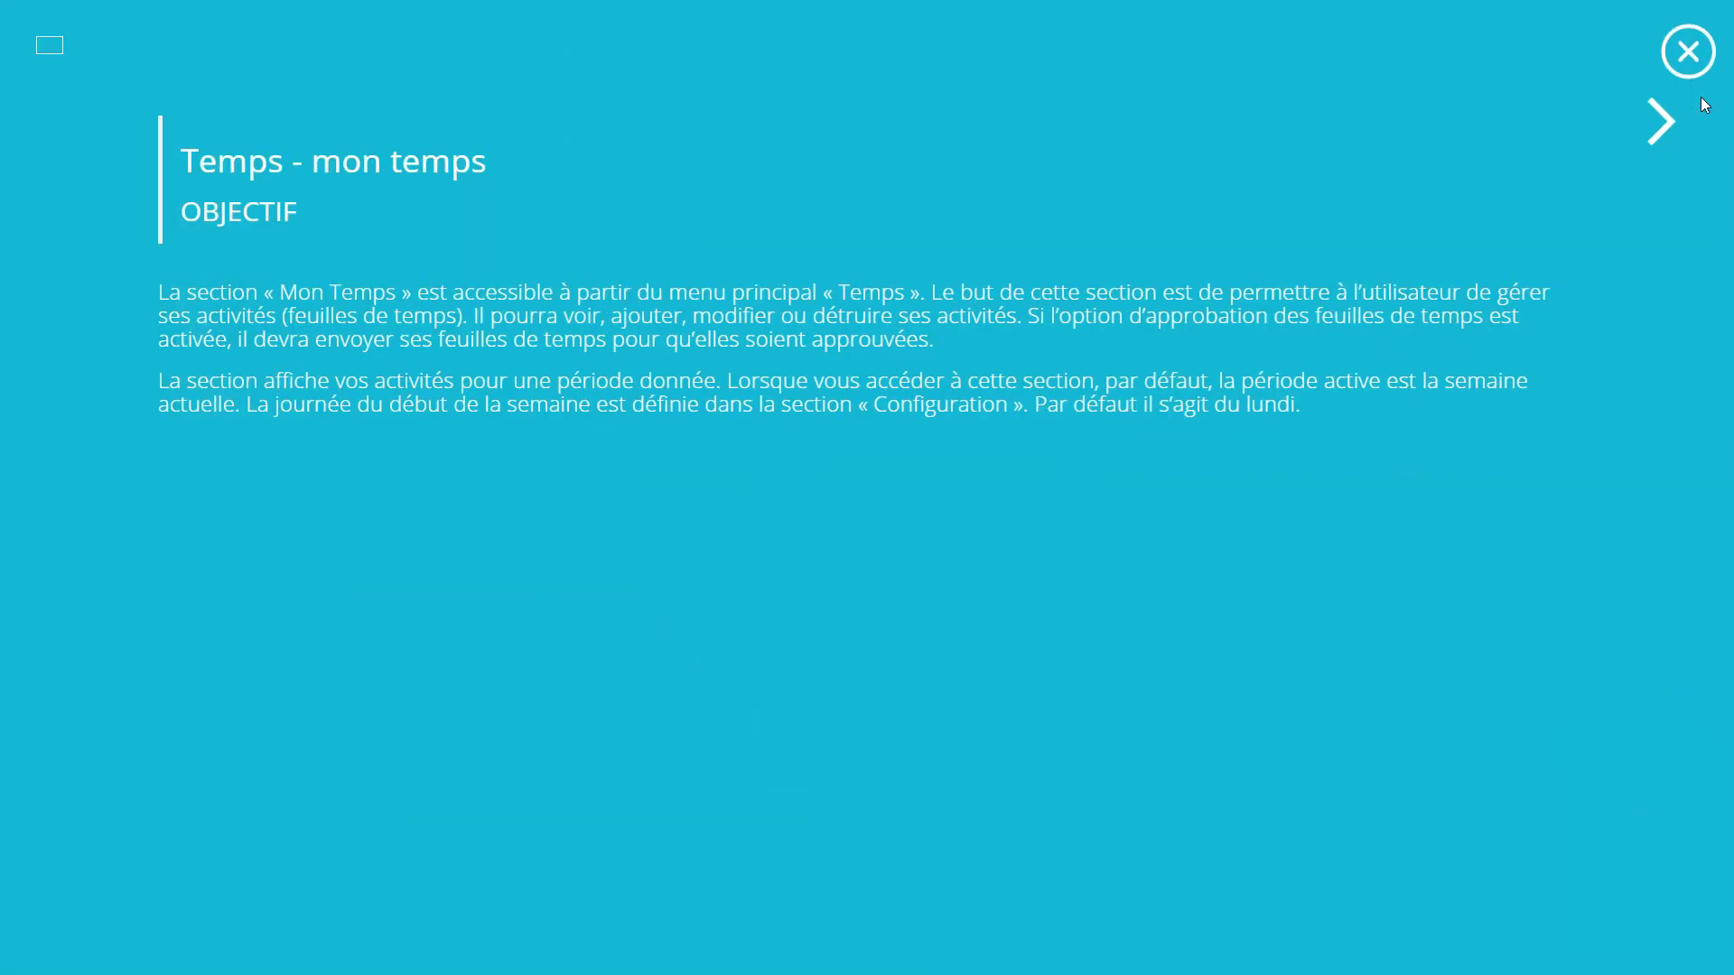
{"action": "left_click", "coordinate": [1664, 127]}
{"action": "left_click", "coordinate": [1688, 51]}
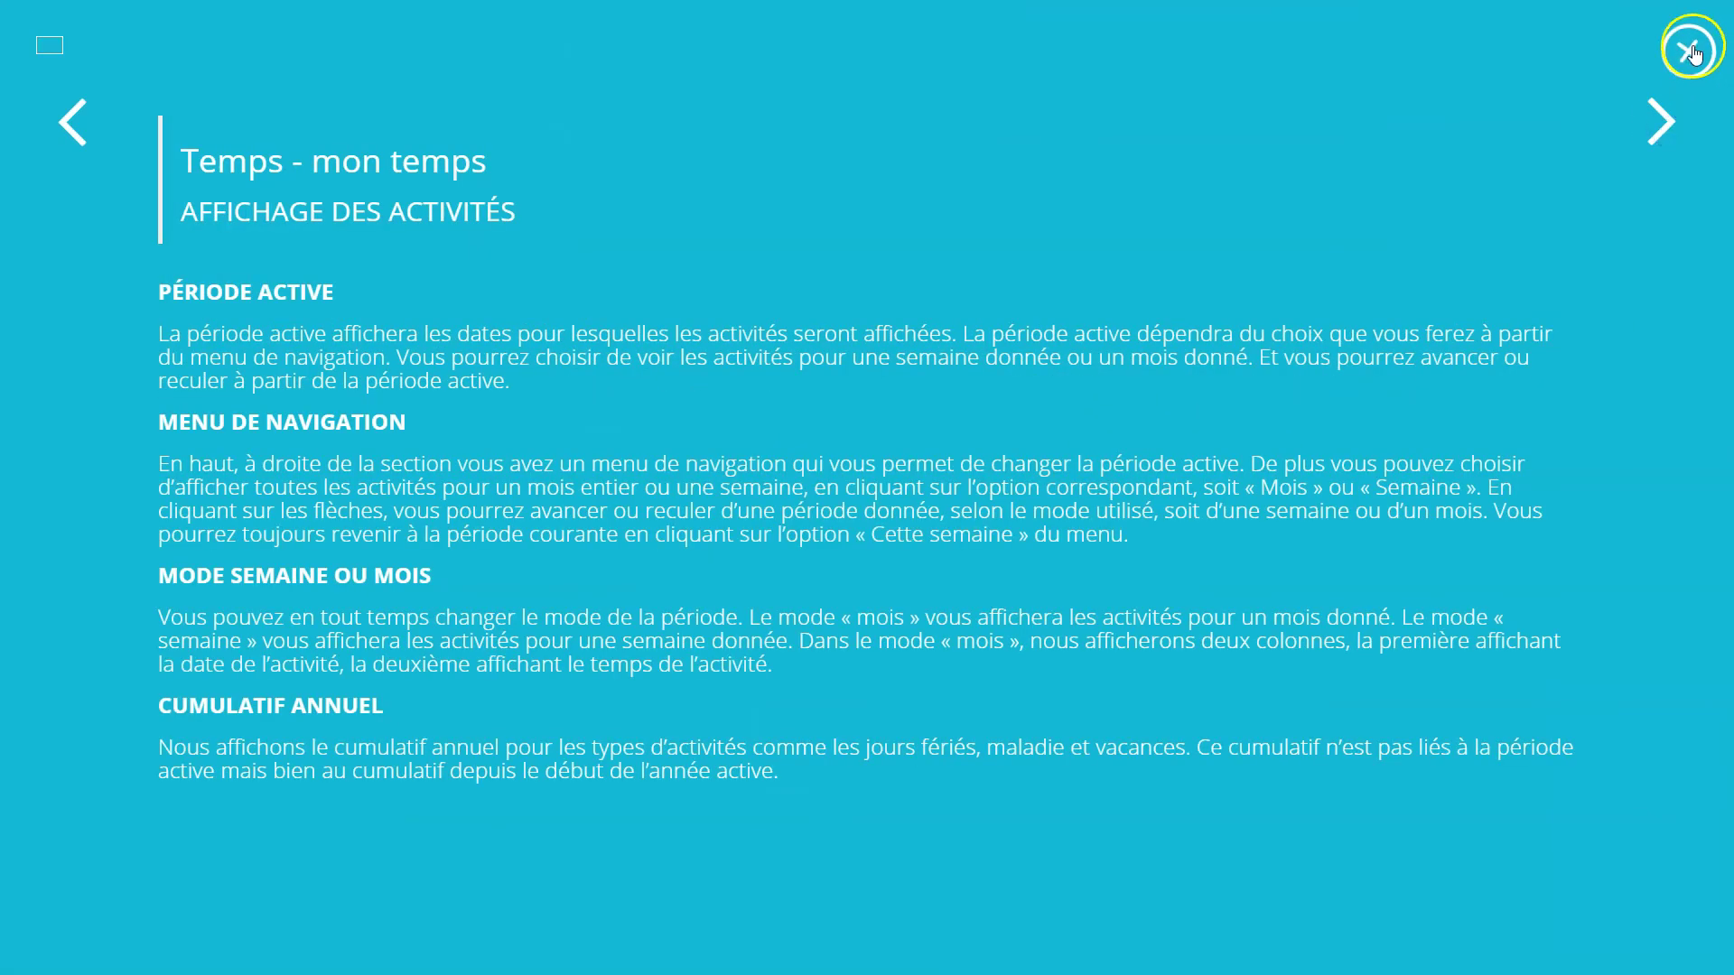